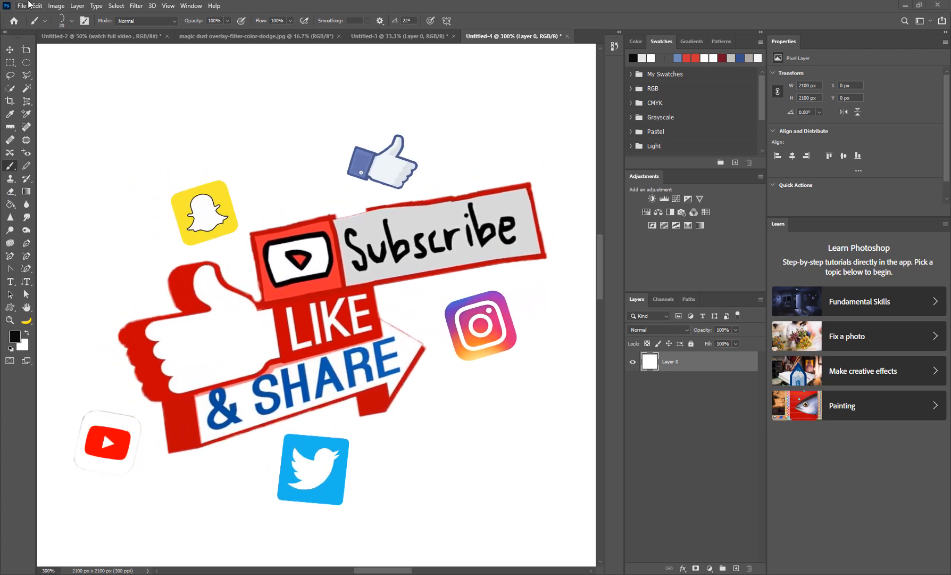
- Review the list of tools in the Customize Toolbar dialog and close it without changes
{"action": "left_click", "coordinate": [38, 6]}
{"action": "left_click", "coordinate": [74, 398]}
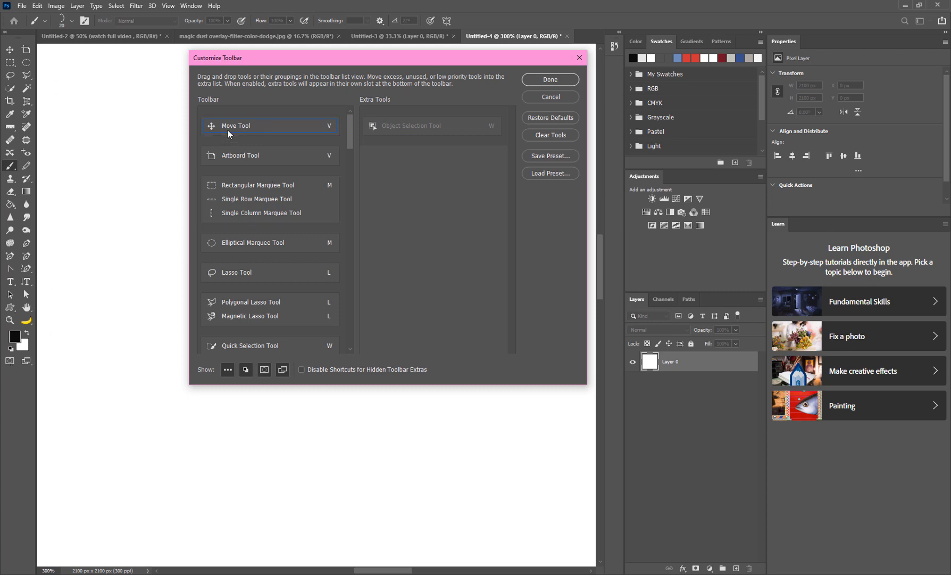
{"action": "mouse_move", "coordinate": [227, 129]}
{"action": "left_mouse_down"}
{"action": "mouse_move", "coordinate": [383, 154]}
{"action": "mouse_move", "coordinate": [179, 104]}
{"action": "mouse_move", "coordinate": [218, 129]}
{"action": "left_mouse_up"}
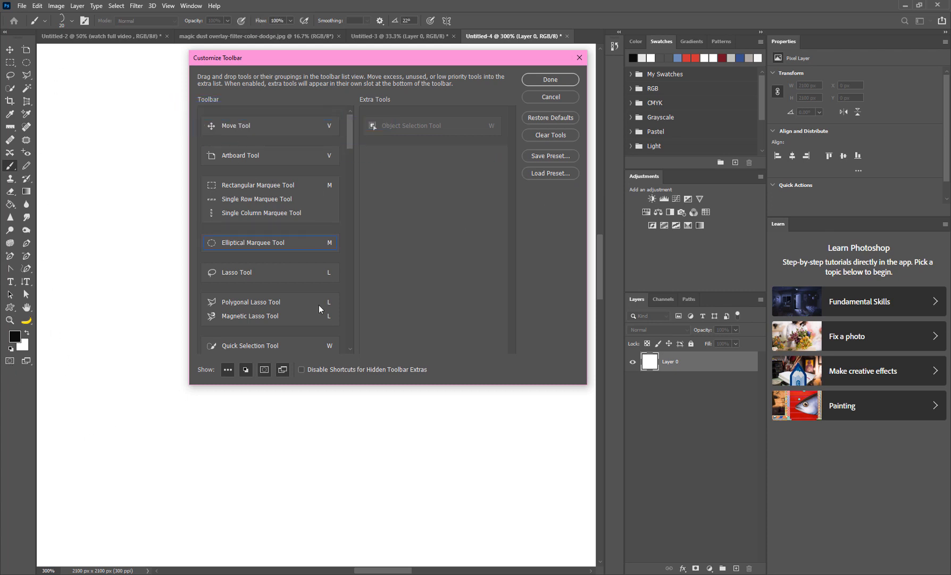
{"action": "left_click_drag", "start_coordinate": [349, 130], "coordinate": [350, 330]}
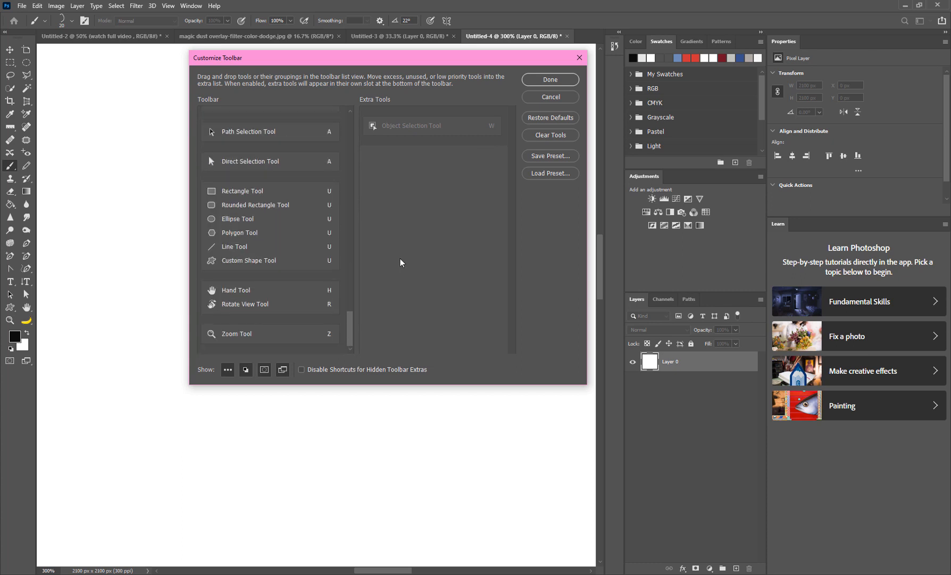
{"action": "left_click", "coordinate": [580, 58]}
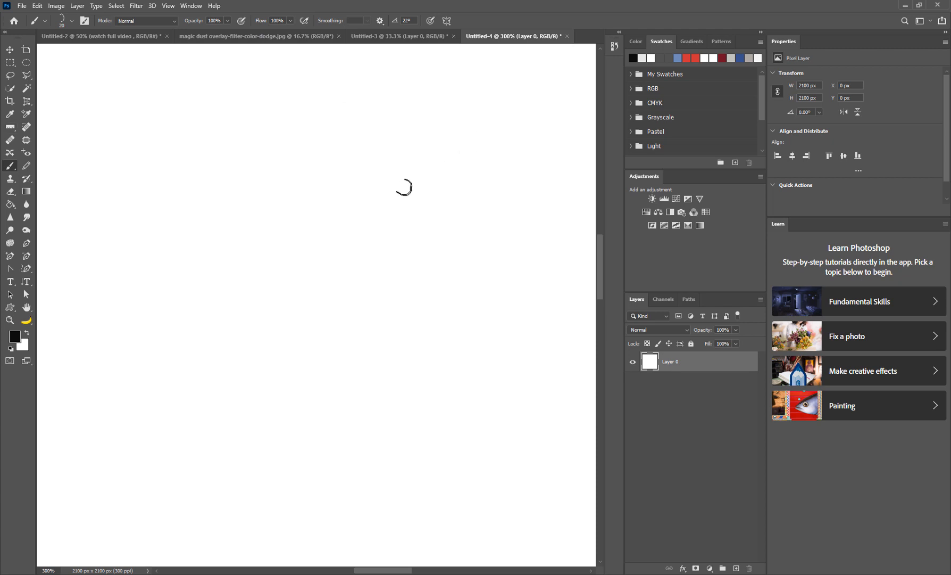
- Create a new 7 x 7 inch document at 300 pixels/inch in RGB Color with a white background
{"action": "left_click", "coordinate": [22, 7]}
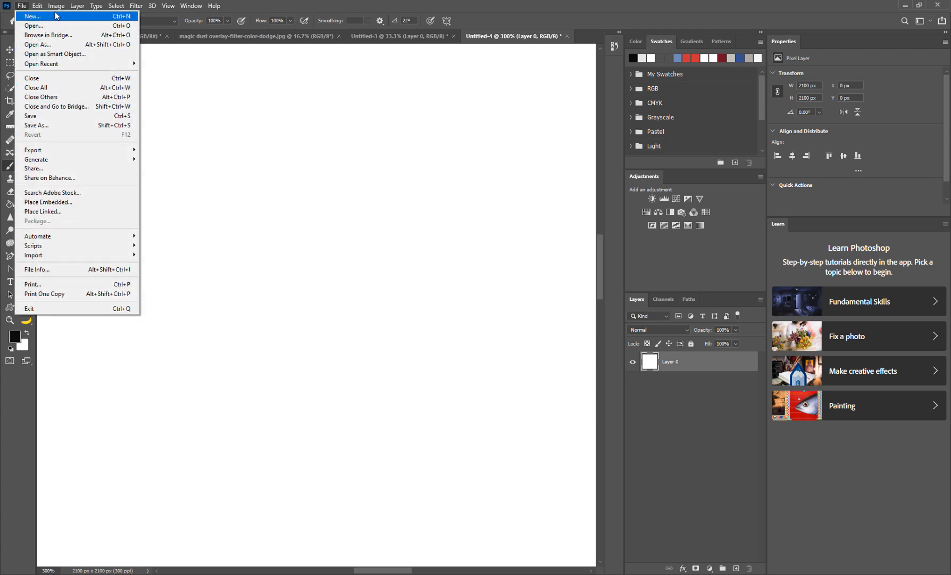
{"action": "left_click", "coordinate": [213, 66]}
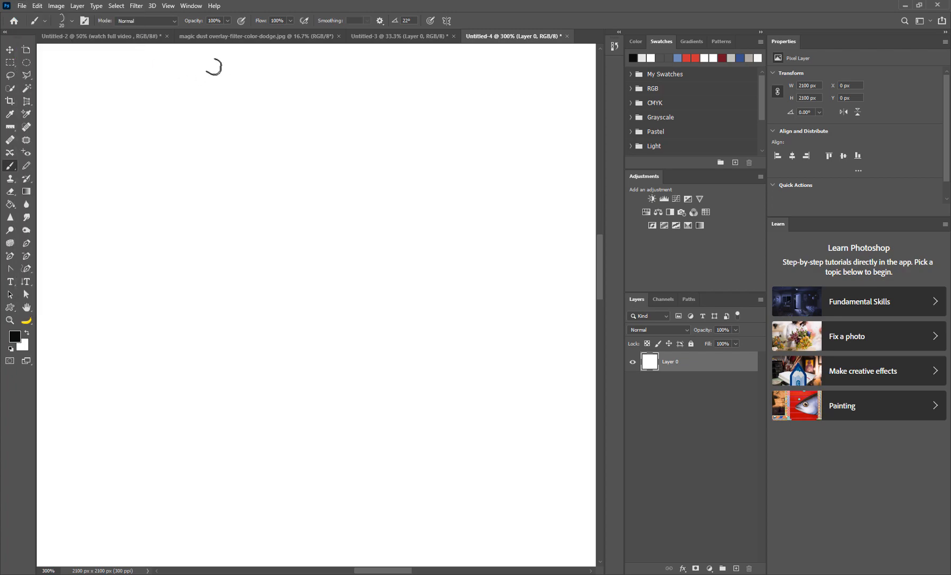
{"action": "left_click", "coordinate": [15, 20]}
{"action": "left_click", "coordinate": [30, 204]}
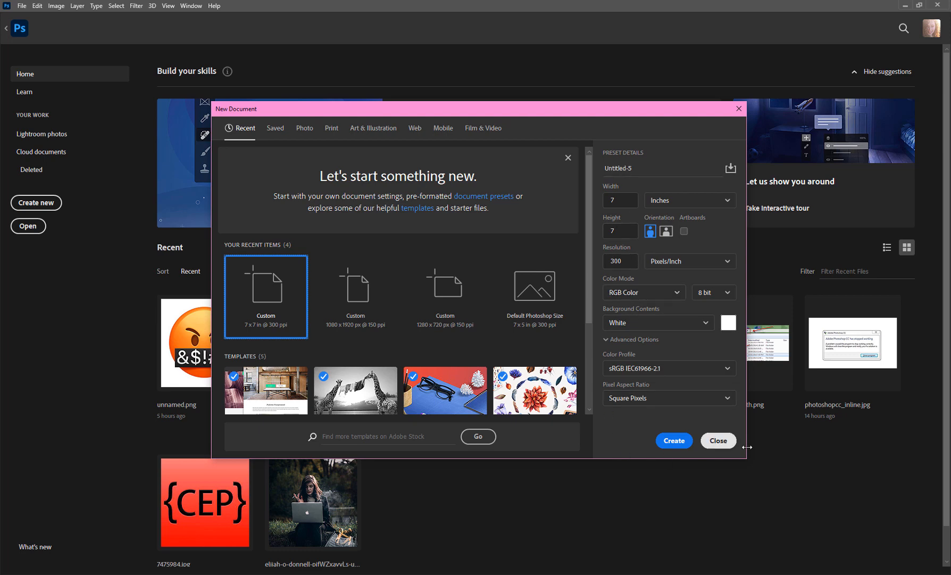
{"action": "left_click", "coordinate": [713, 439]}
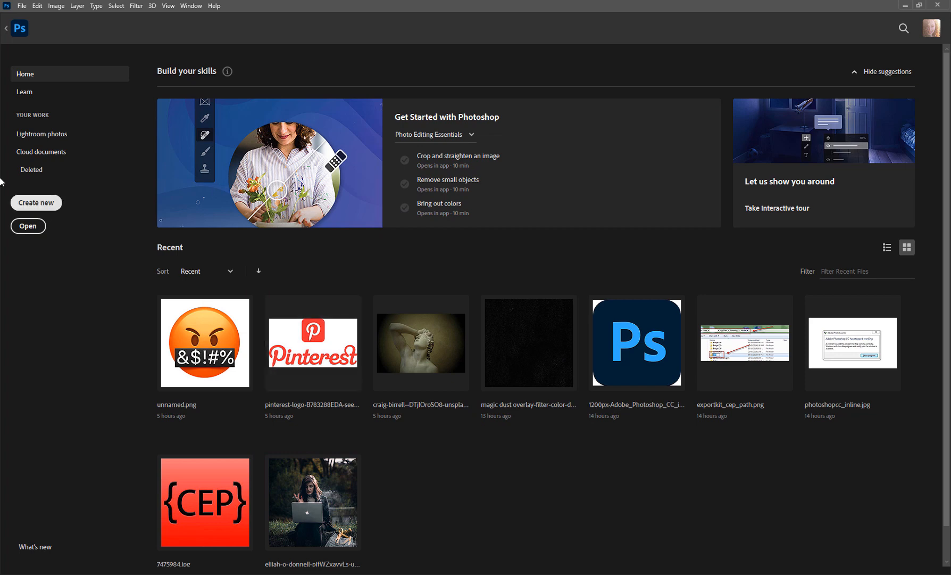
{"action": "left_click", "coordinate": [24, 207]}
{"action": "left_click", "coordinate": [676, 440]}
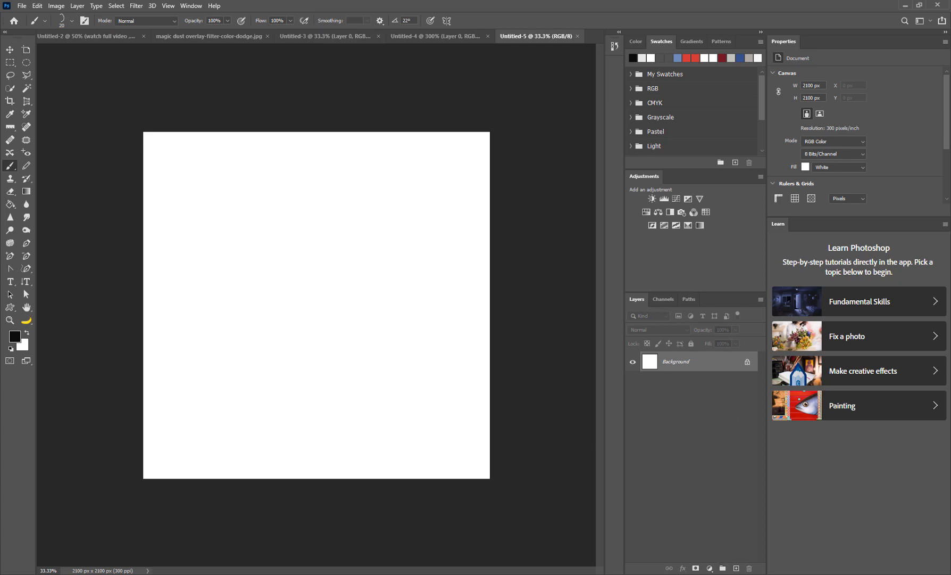
- Add a new layer above the background and rename it "brush"
{"action": "left_click", "coordinate": [737, 568]}
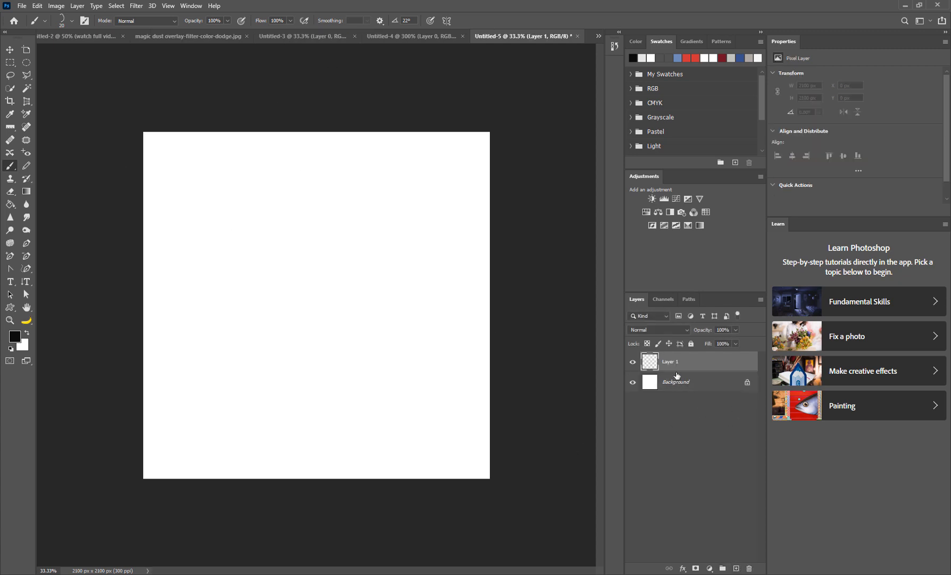
{"action": "double_click", "coordinate": [672, 362]}
{"action": "type", "text": "brush"}
{"action": "key", "text": "Return"}
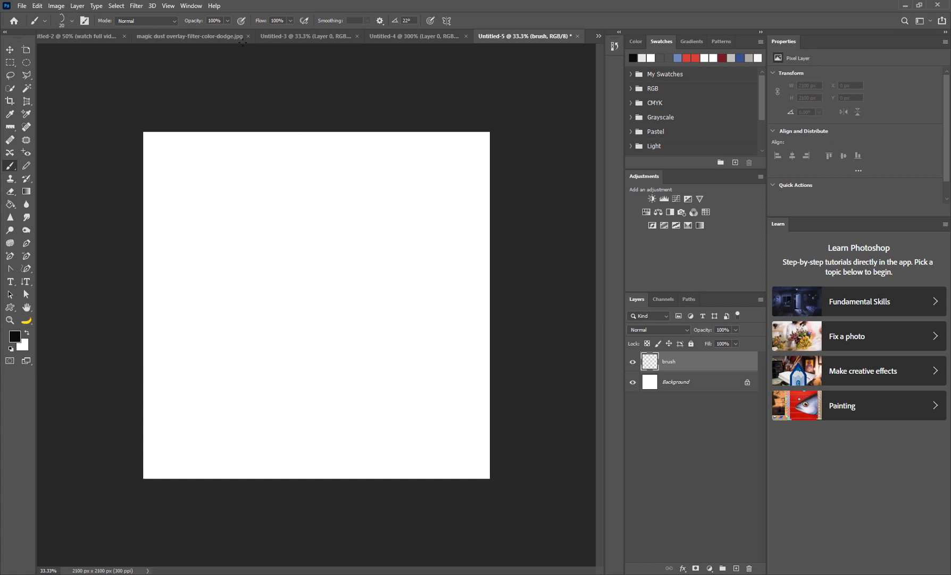
- Show the Brush Settings panel and move it closer to the canvas
{"action": "left_click", "coordinate": [191, 6]}
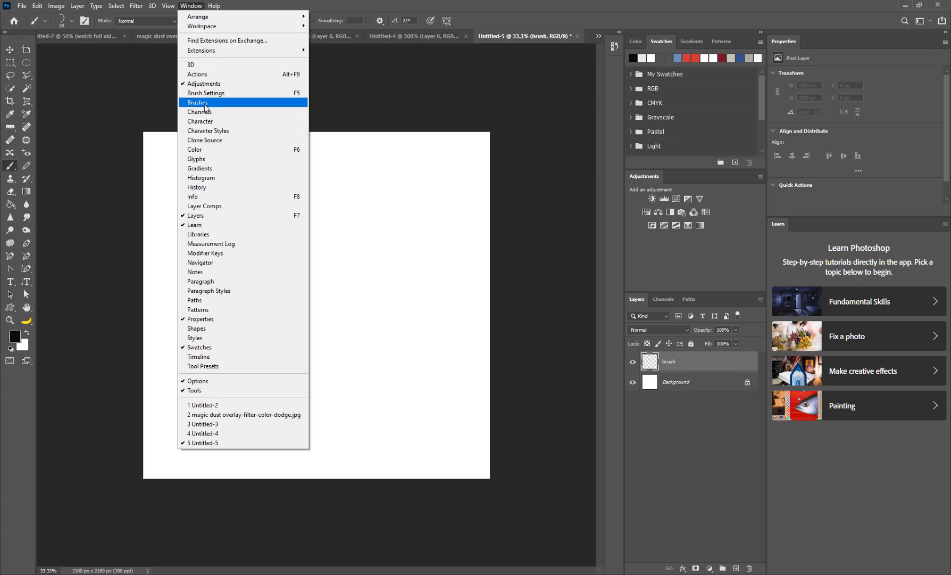
{"action": "left_click", "coordinate": [216, 94]}
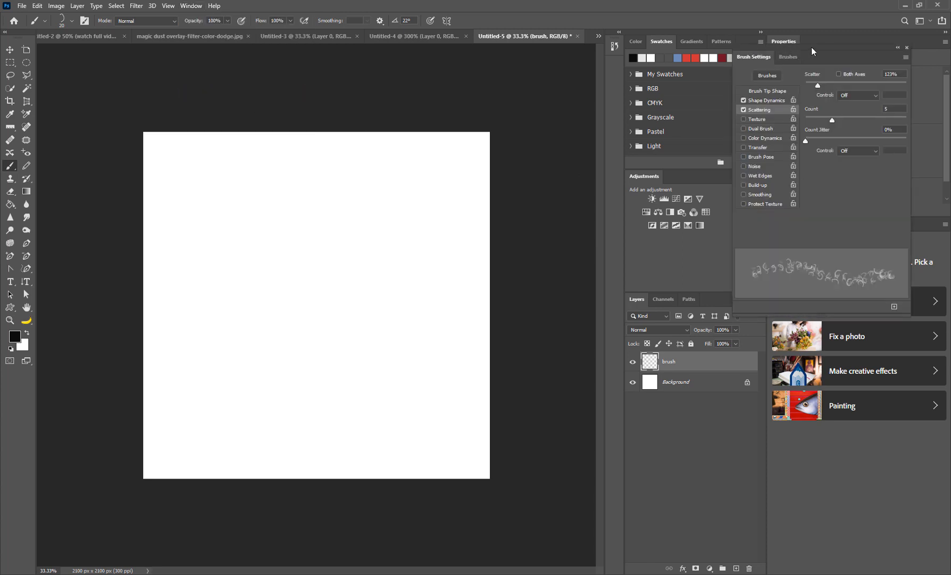
{"action": "left_click_drag", "start_coordinate": [811, 47], "coordinate": [628, 55]}
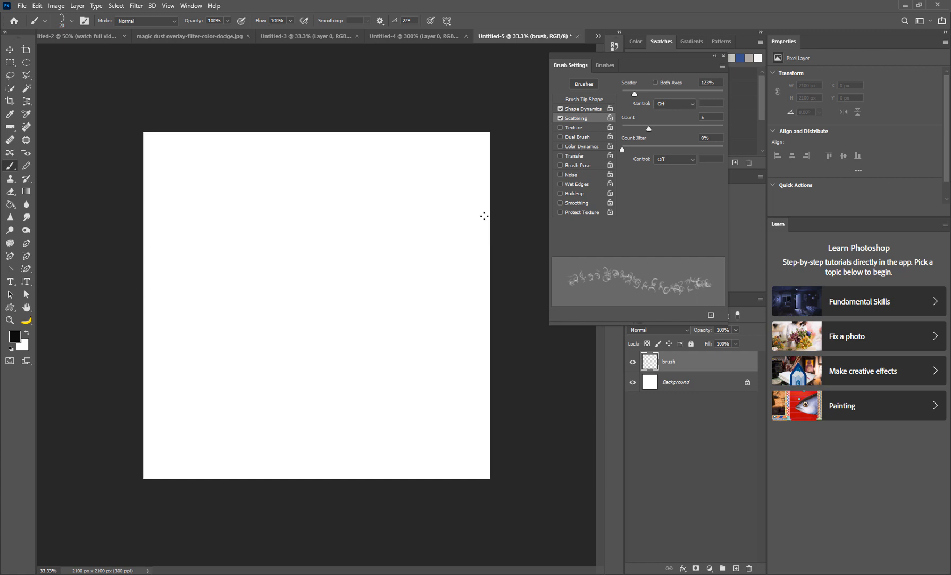
- Paint a short test stroke on the brush layer, clear the whole layer and deselect
{"action": "left_click", "coordinate": [482, 207]}
{"action": "left_click_drag", "start_coordinate": [253, 217], "coordinate": [265, 186]}
{"action": "left_click", "coordinate": [10, 62]}
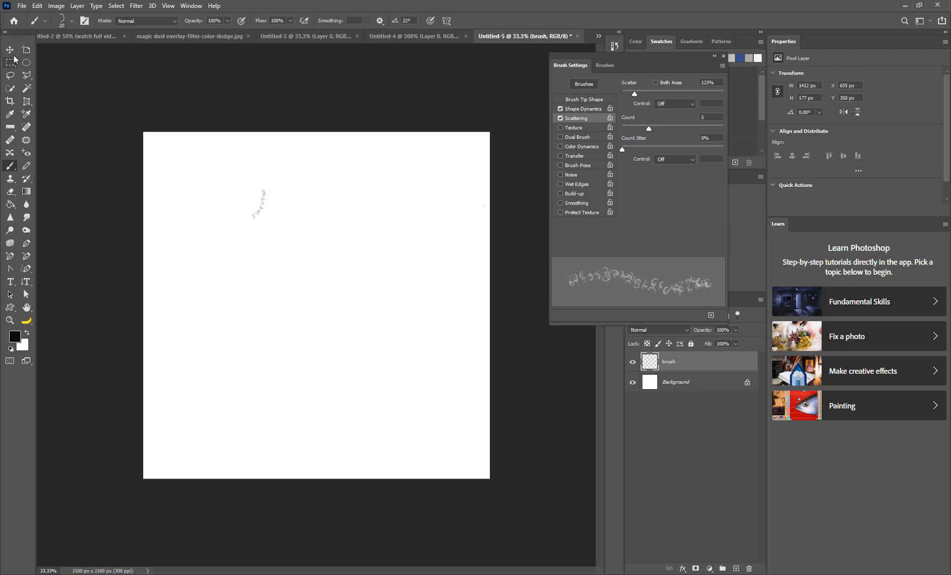
{"action": "left_click_drag", "start_coordinate": [140, 122], "coordinate": [518, 501]}
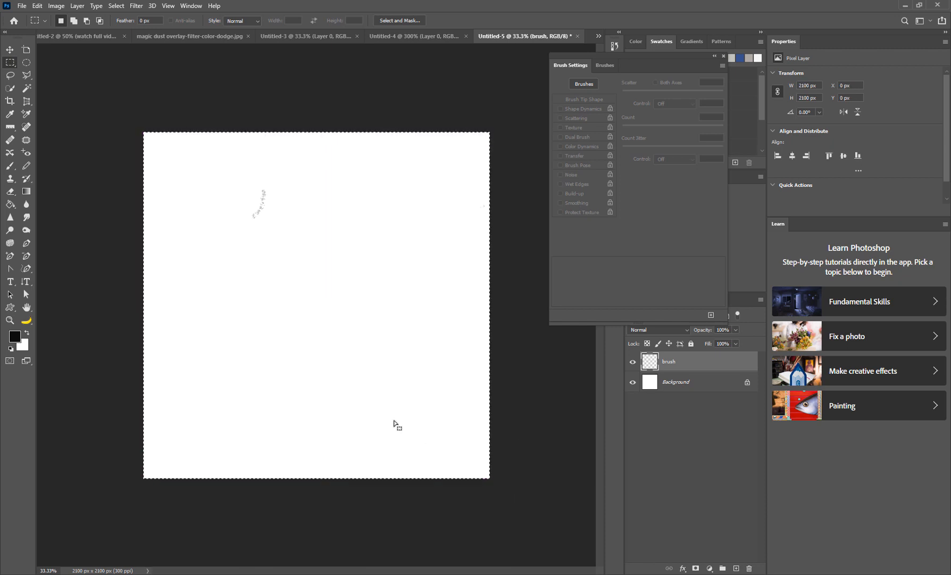
{"action": "key", "text": "Delete"}
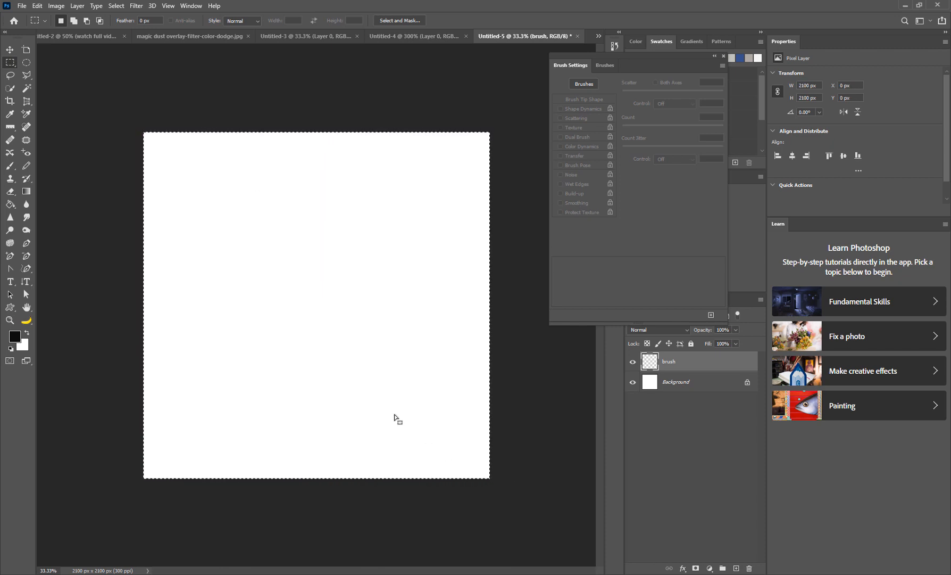
{"action": "key", "text": "ctrl+d"}
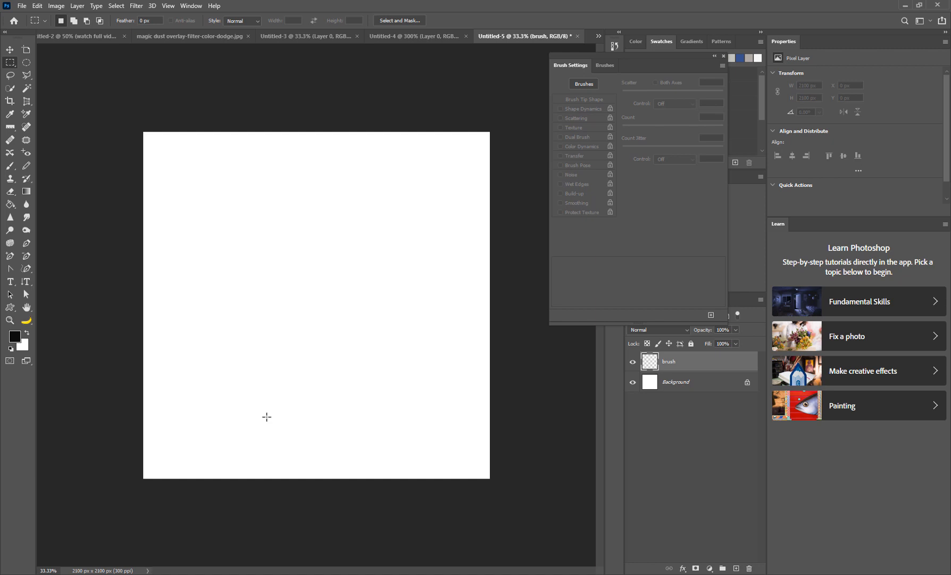
- Activate the Brush tool and choose the Hard Round preset from the General Brushes group
{"action": "left_click", "coordinate": [10, 166]}
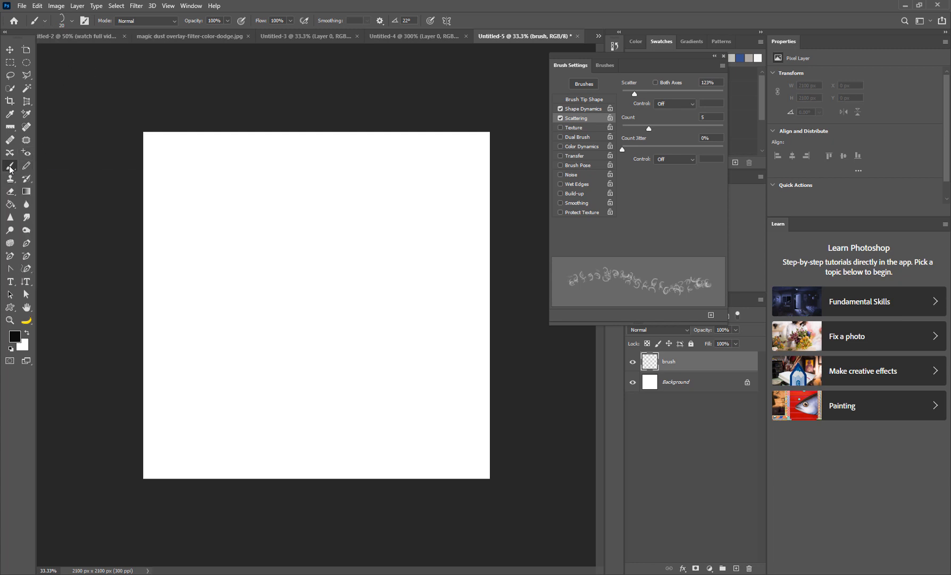
{"action": "left_click", "coordinate": [69, 22]}
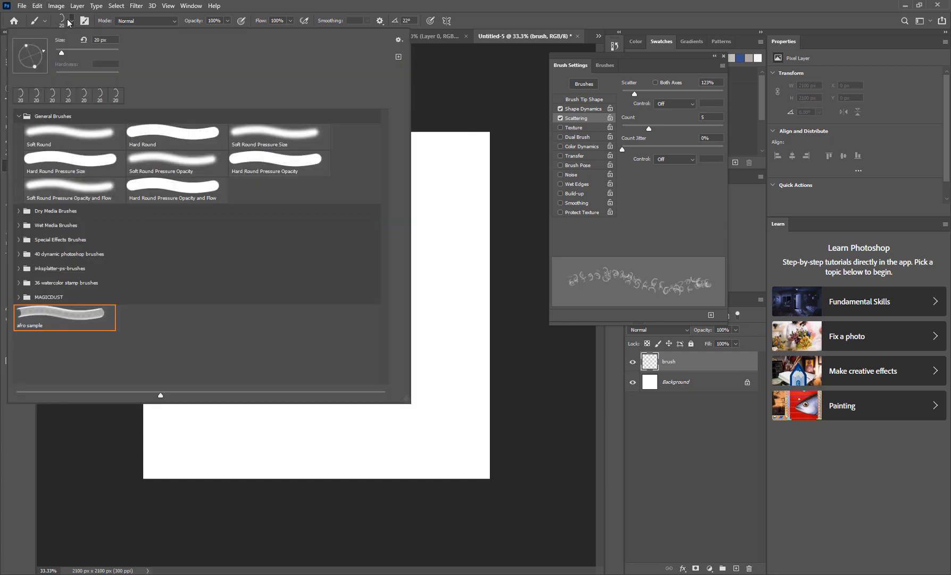
{"action": "left_click", "coordinate": [399, 39]}
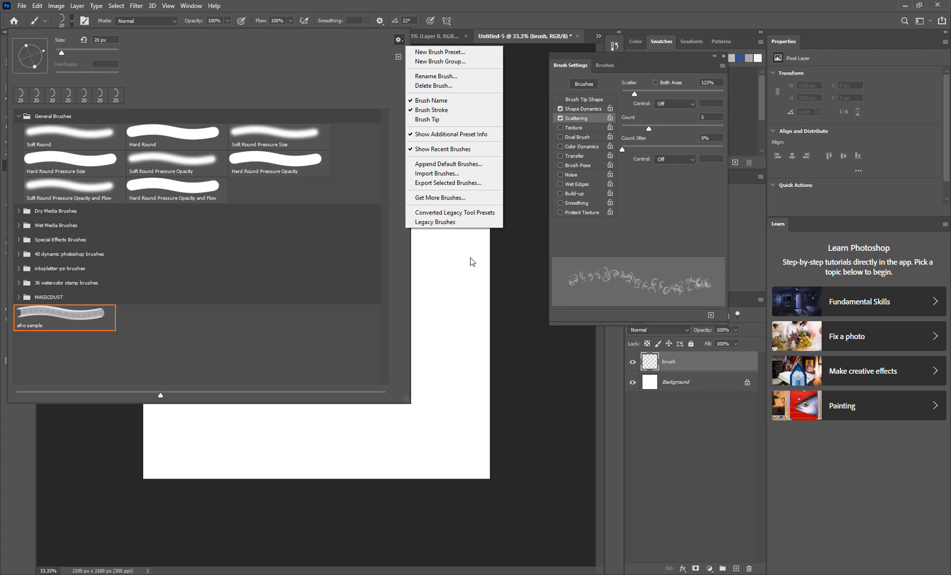
{"action": "left_click", "coordinate": [213, 99]}
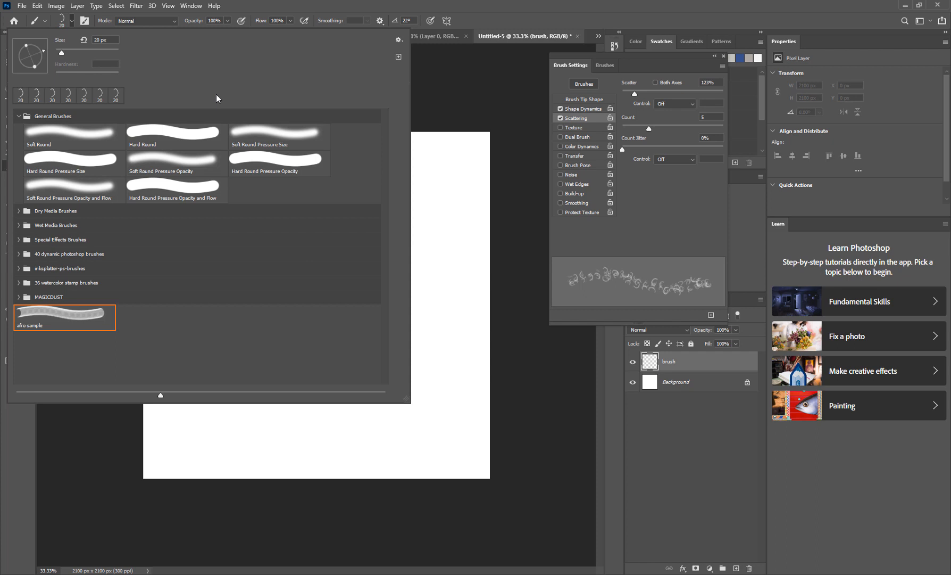
{"action": "left_click", "coordinate": [19, 116]}
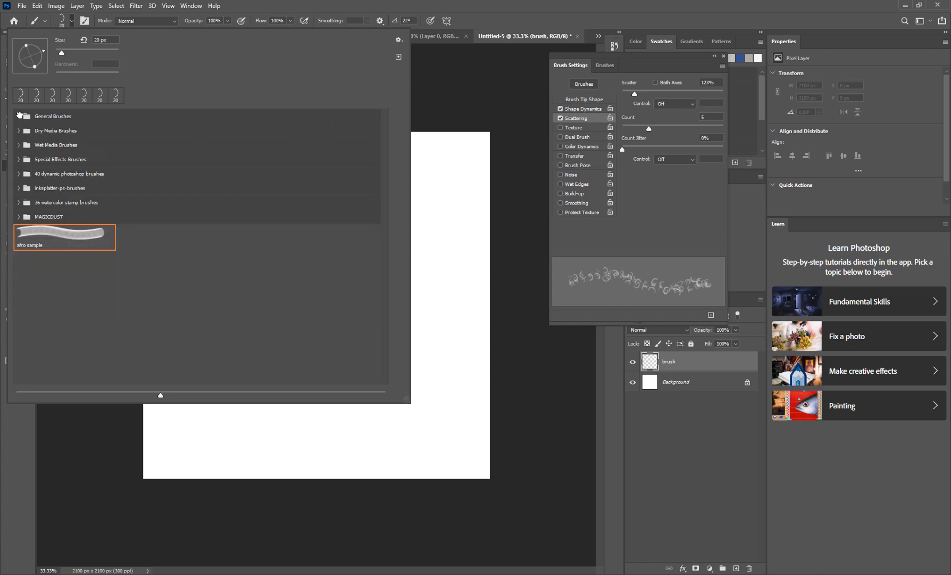
{"action": "left_click", "coordinate": [19, 116]}
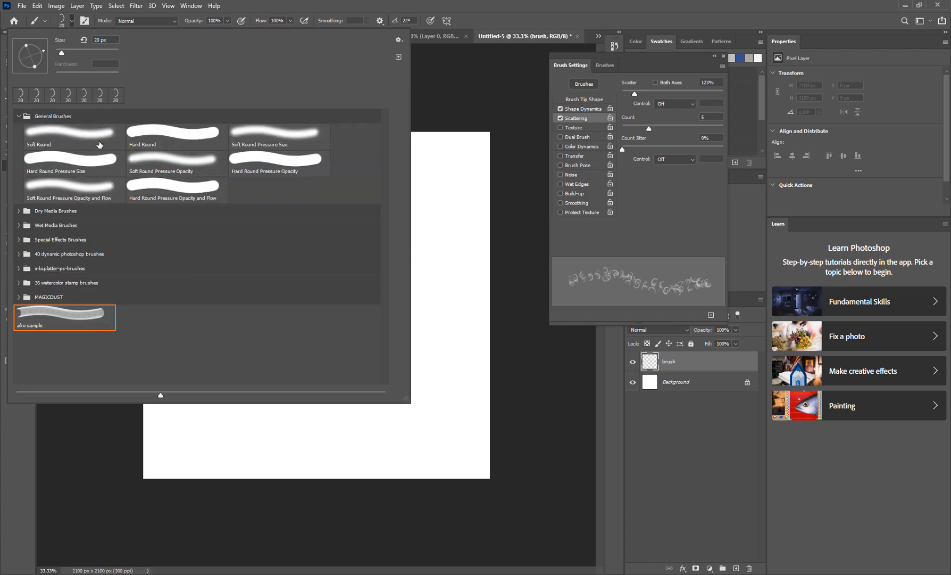
{"action": "left_click", "coordinate": [180, 134]}
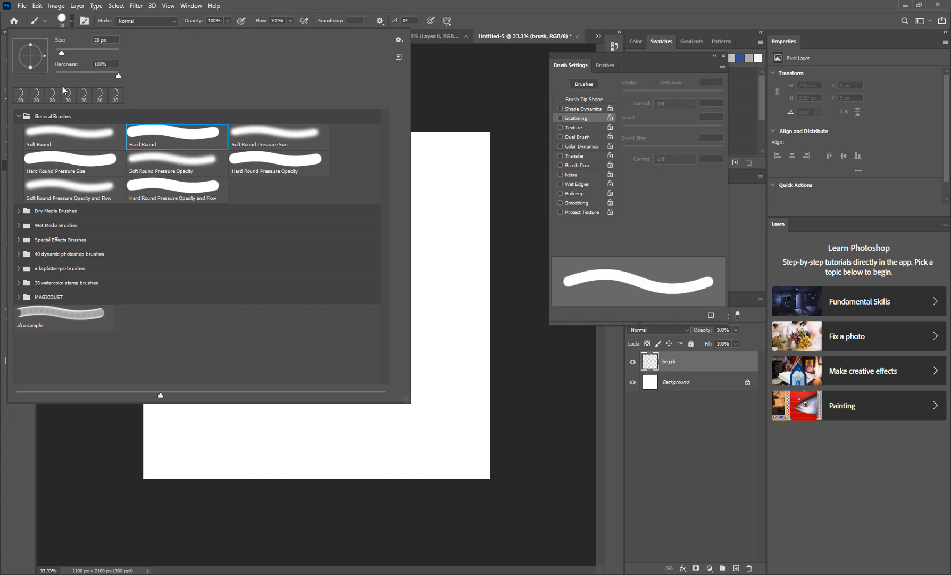
- Set the Hard Round brush's hardness to 86%
{"action": "left_click", "coordinate": [102, 40]}
{"action": "left_click", "coordinate": [106, 65]}
{"action": "left_click", "coordinate": [49, 57]}
{"action": "left_click", "coordinate": [102, 65]}
{"action": "left_click_drag", "start_coordinate": [115, 74], "coordinate": [109, 74]}
{"action": "type", "text": "76"}
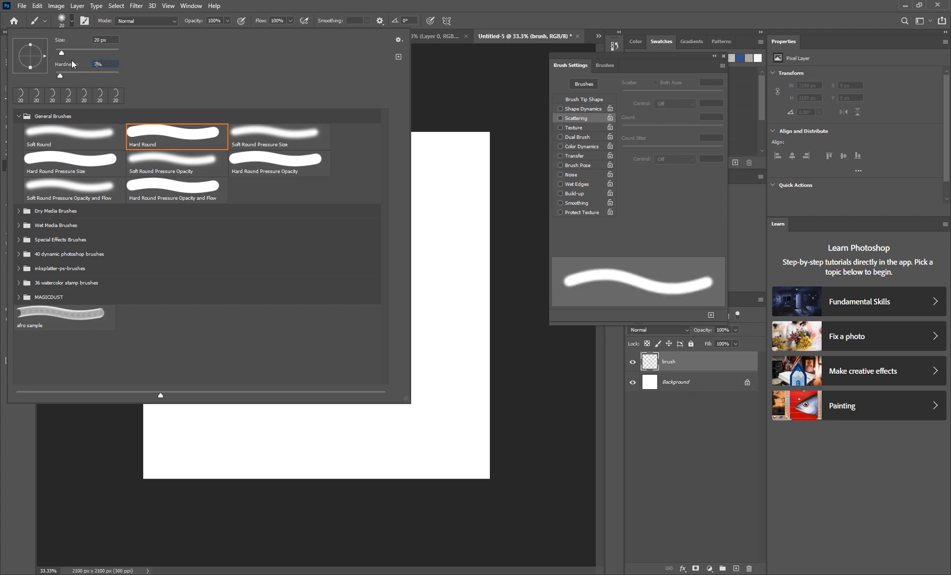
{"action": "left_click_drag", "start_coordinate": [101, 64], "coordinate": [77, 65]}
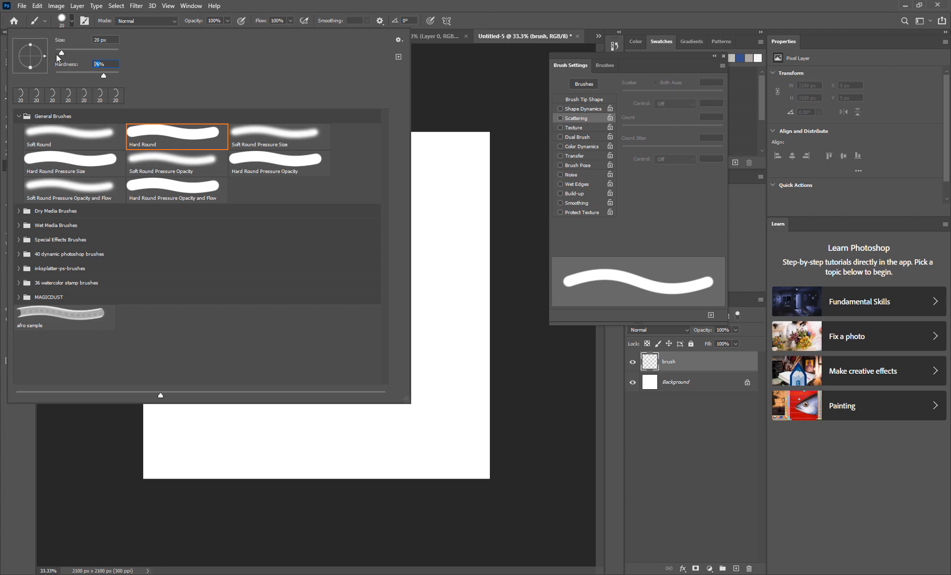
{"action": "type", "text": "86"}
{"action": "left_click", "coordinate": [474, 82]}
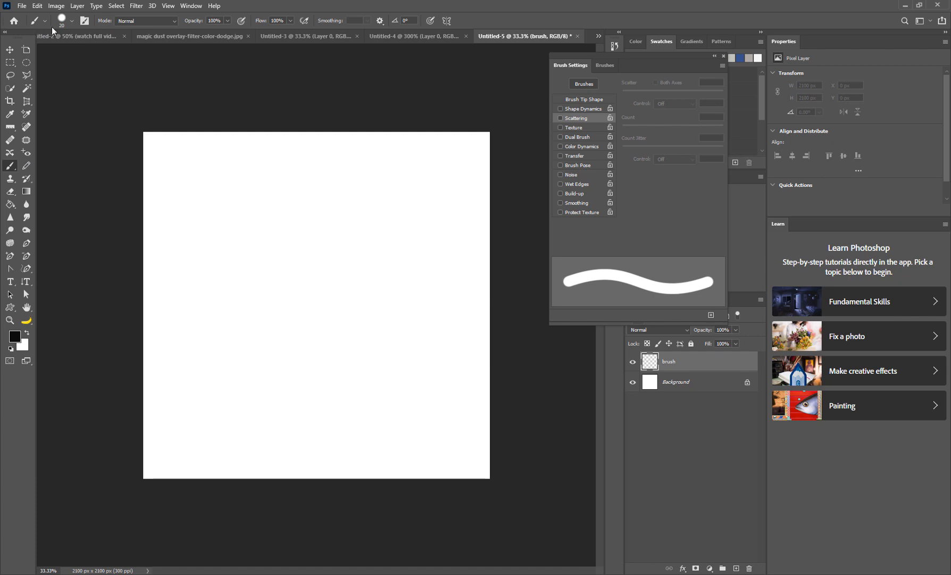
{"action": "left_click", "coordinate": [190, 5]}
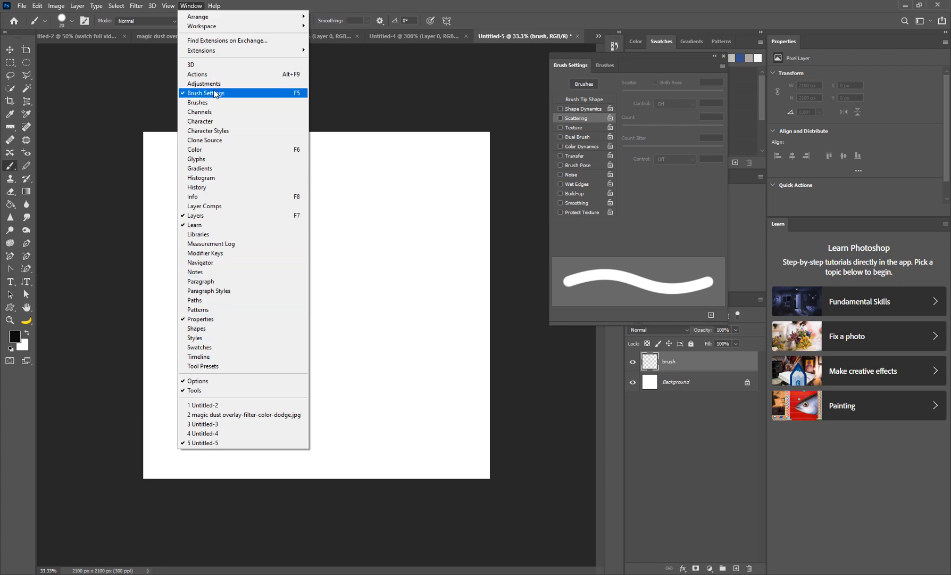
{"action": "left_click", "coordinate": [564, 63]}
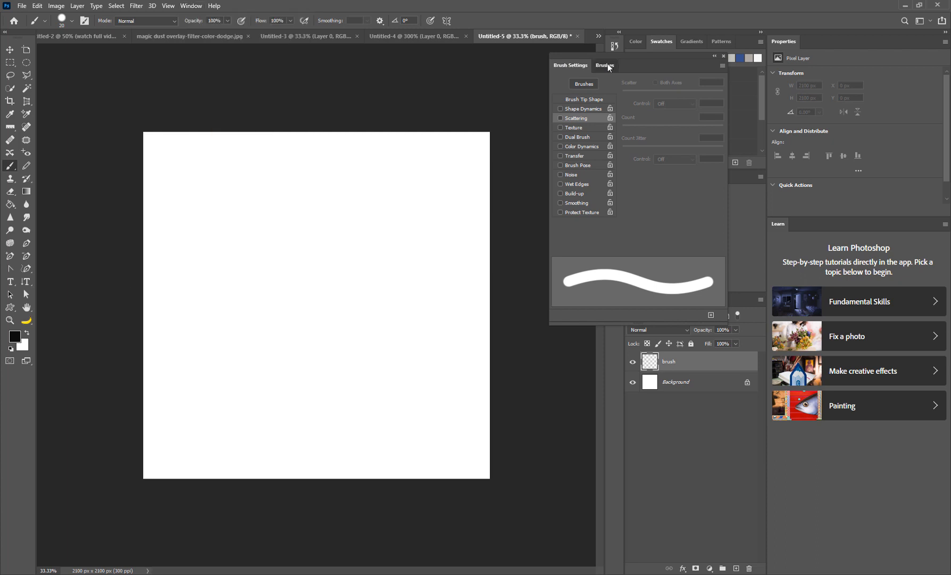
{"action": "left_click", "coordinate": [608, 63]}
{"action": "left_click", "coordinate": [577, 64]}
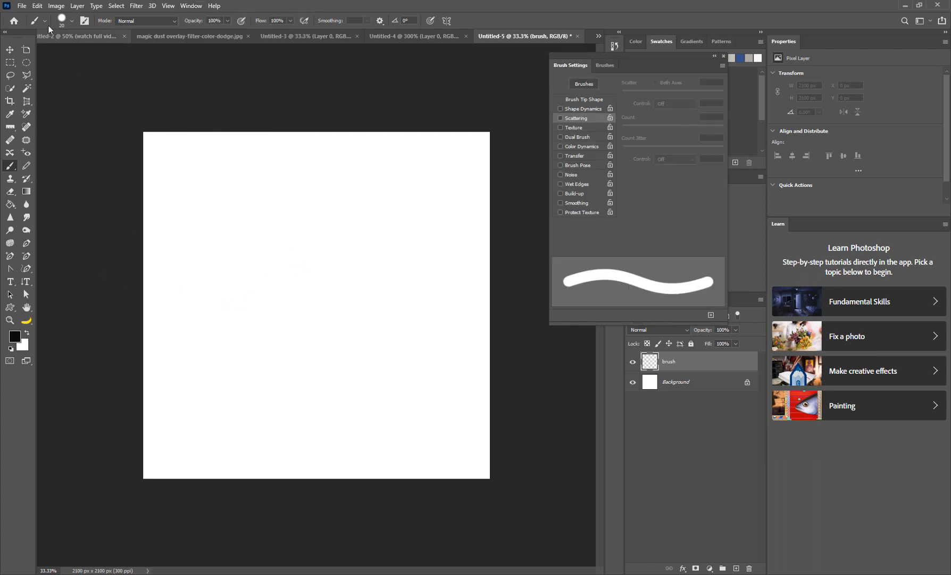
- Set the Hard Round brush's size to 3 px
{"action": "left_click", "coordinate": [71, 21]}
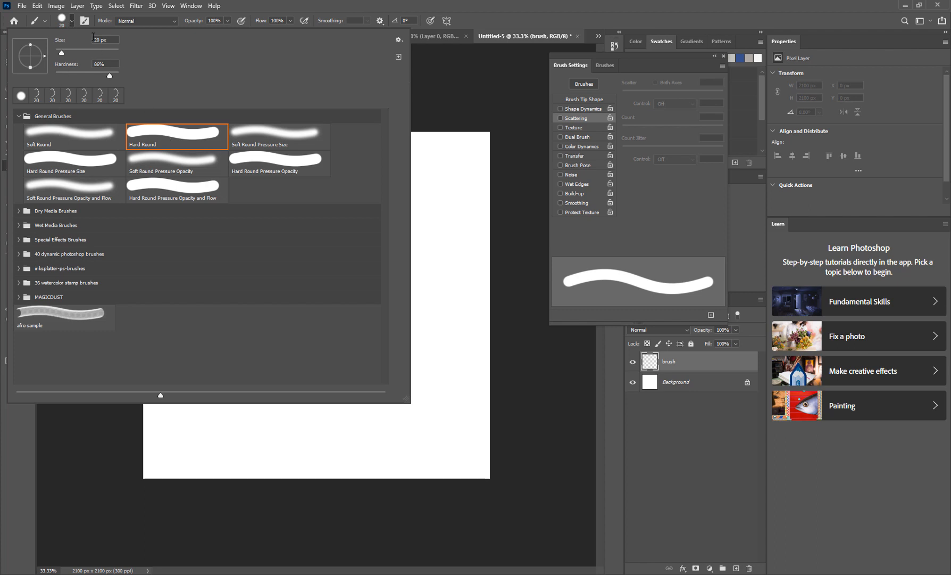
{"action": "left_click_drag", "start_coordinate": [100, 39], "coordinate": [89, 41]}
{"action": "type", "text": "03"}
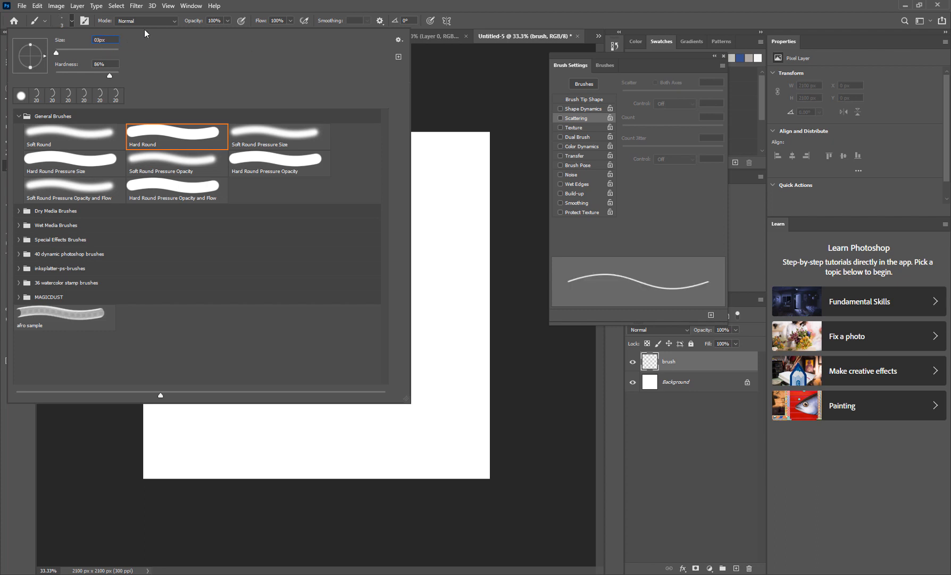
{"action": "left_click", "coordinate": [453, 78]}
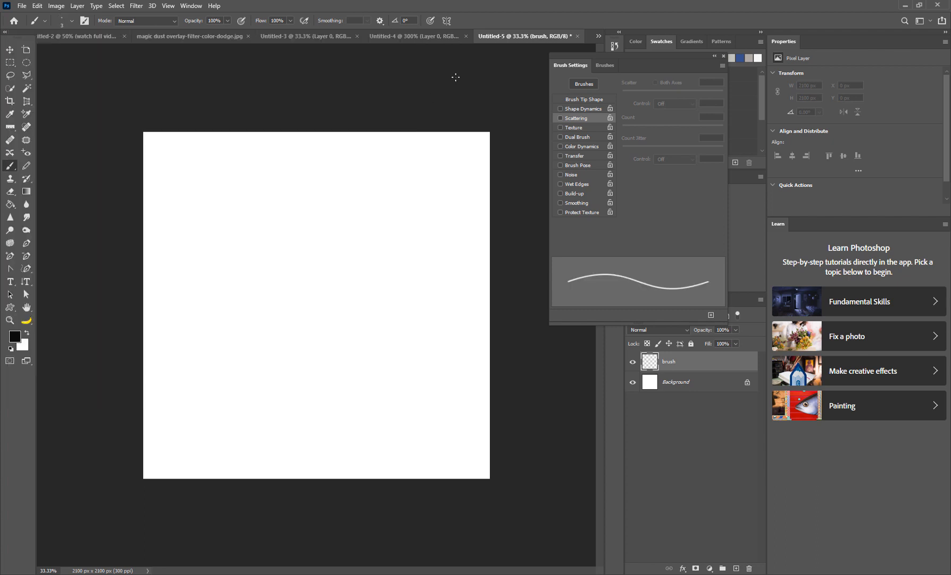
- Draw a small curl-shaped stroke, about 24 by 34 px, near the middle of the brush layer, redoing the first attempt
{"action": "left_click", "coordinate": [9, 320]}
{"action": "left_click", "coordinate": [305, 284]}
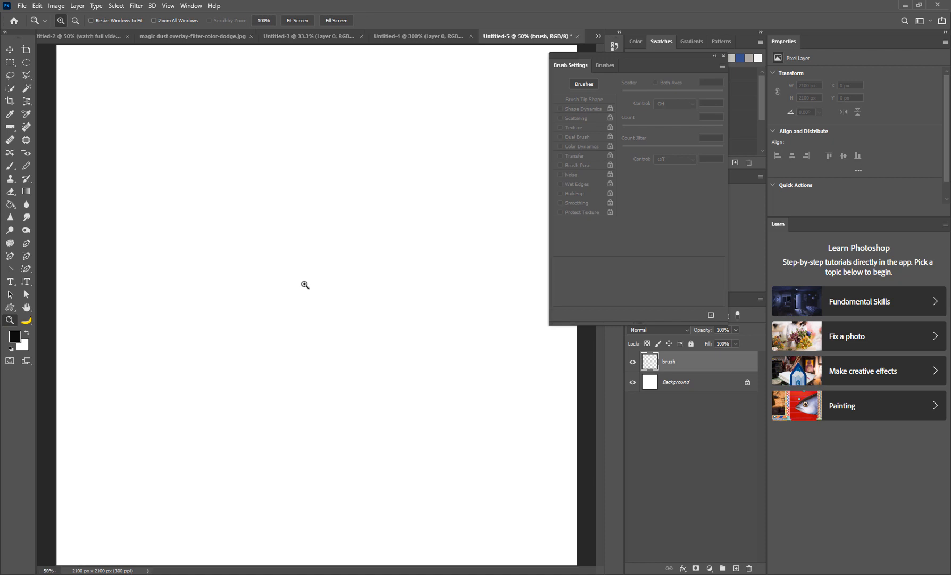
{"action": "left_click", "coordinate": [305, 285]}
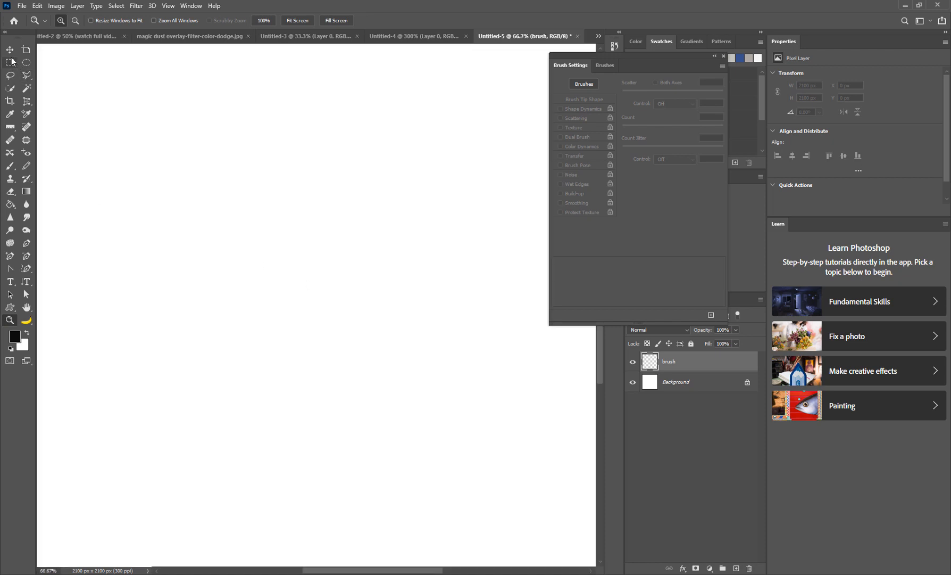
{"action": "left_click", "coordinate": [9, 166]}
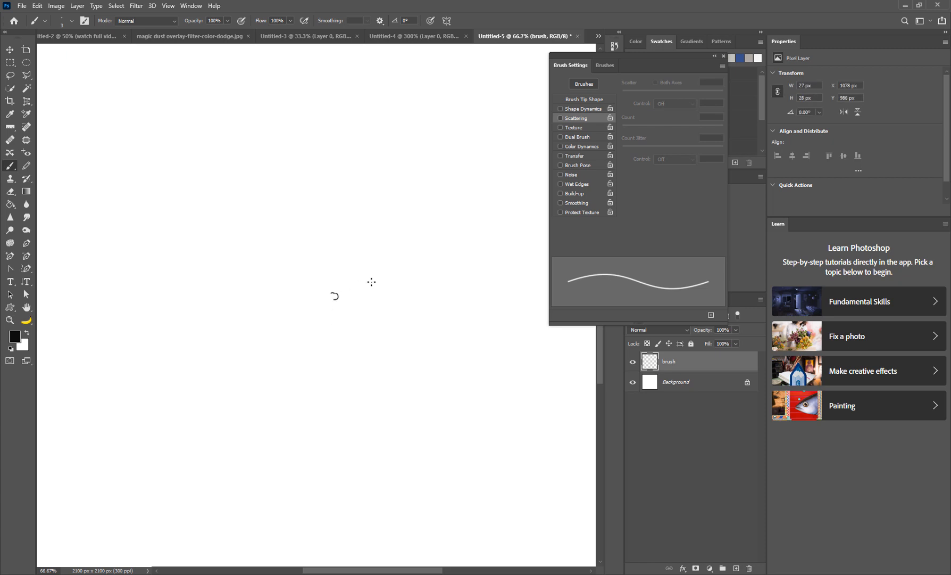
{"action": "key", "text": "ctrl+z"}
{"action": "left_click_drag", "start_coordinate": [330, 304], "coordinate": [331, 310]}
- Make a rectangular selection of about 106 by 98 px around the drawn curl and centre it on the shape
{"action": "left_click", "coordinate": [9, 62]}
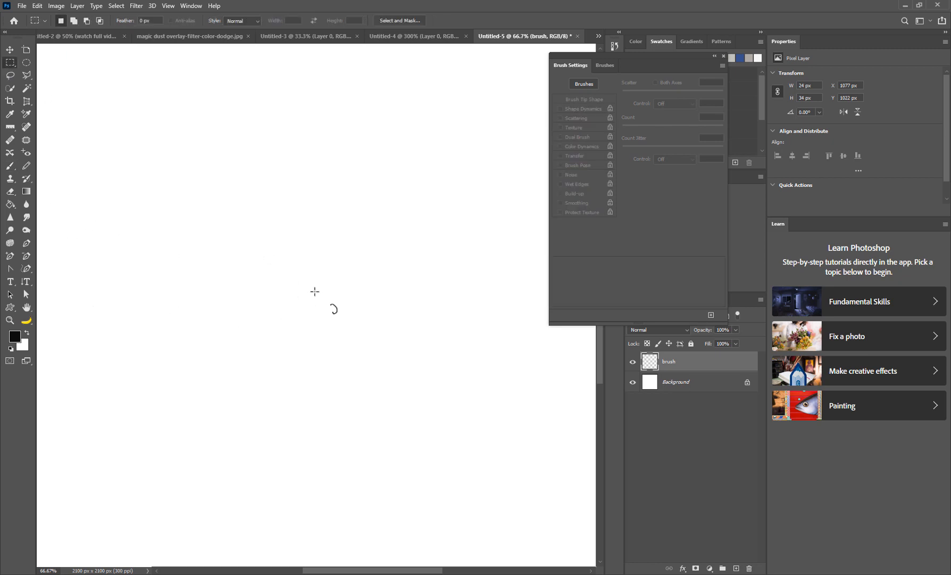
{"action": "left_click_drag", "start_coordinate": [315, 291], "coordinate": [349, 323]}
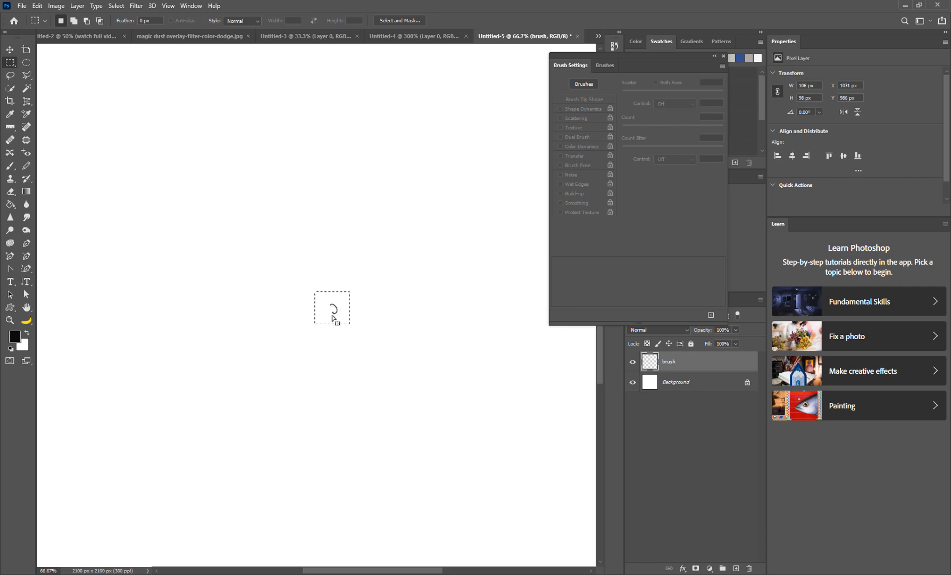
{"action": "left_click_drag", "start_coordinate": [332, 307], "coordinate": [334, 308]}
- Define the selected curl as a brush preset named "curl"
{"action": "left_click", "coordinate": [37, 6]}
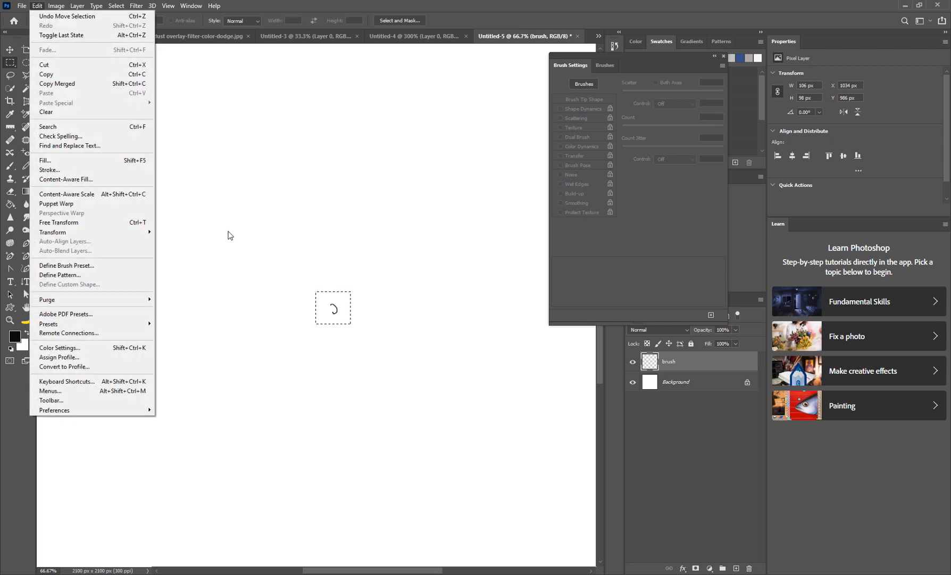
{"action": "left_click", "coordinate": [74, 266]}
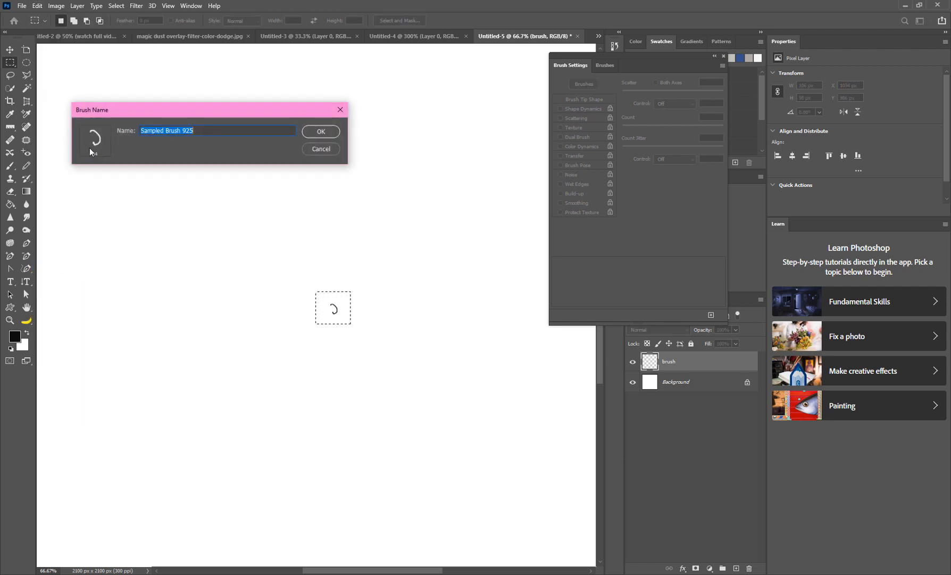
{"action": "left_click_drag", "start_coordinate": [129, 112], "coordinate": [262, 175]}
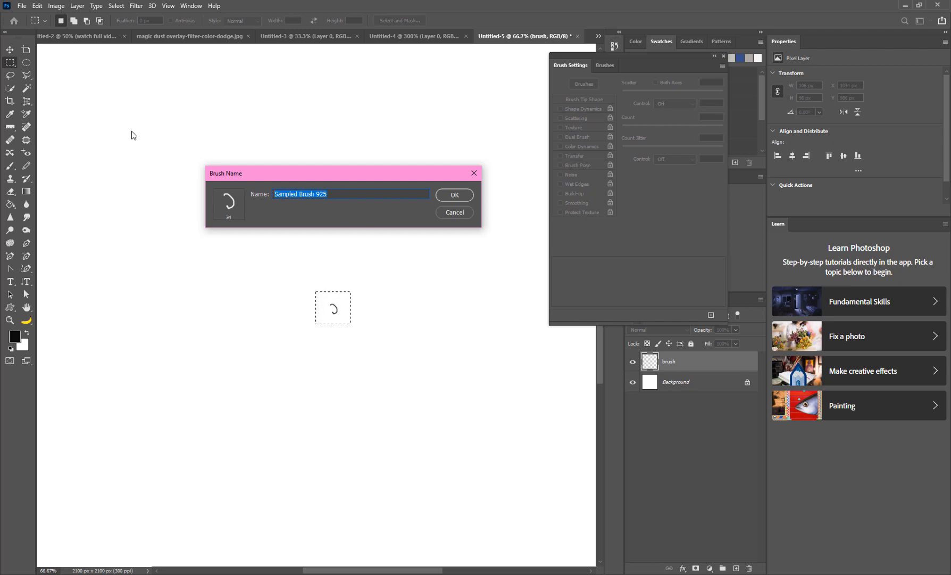
{"action": "type", "text": "curl"}
{"action": "left_click", "coordinate": [461, 196]}
- Activate the Brush tool, clear the selection and replace the brush layer with a new empty layer
{"action": "key", "text": "b"}
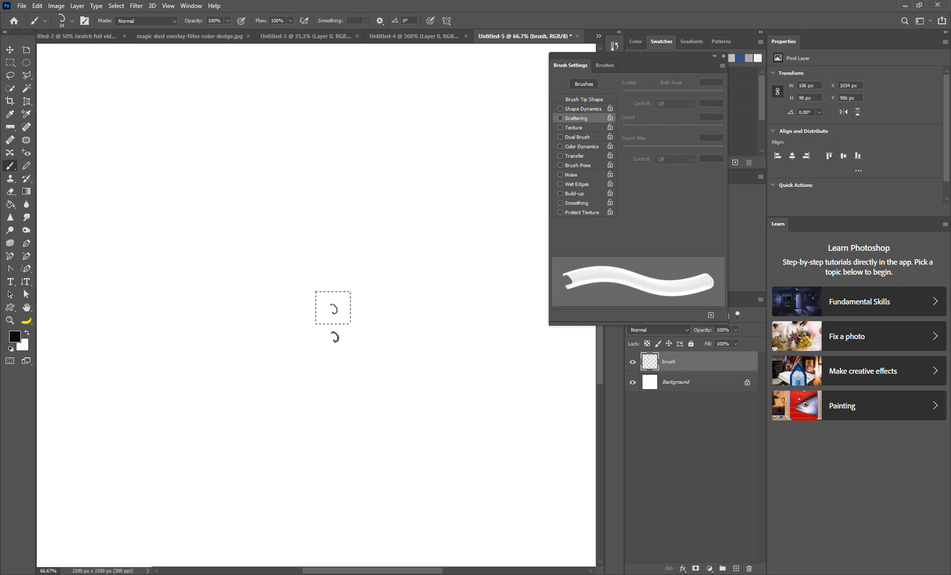
{"action": "key", "text": "ctrl+d"}
{"action": "mouse_move", "coordinate": [674, 366]}
{"action": "left_mouse_down"}
{"action": "mouse_move", "coordinate": [673, 568]}
{"action": "mouse_move", "coordinate": [749, 568]}
{"action": "left_mouse_up"}
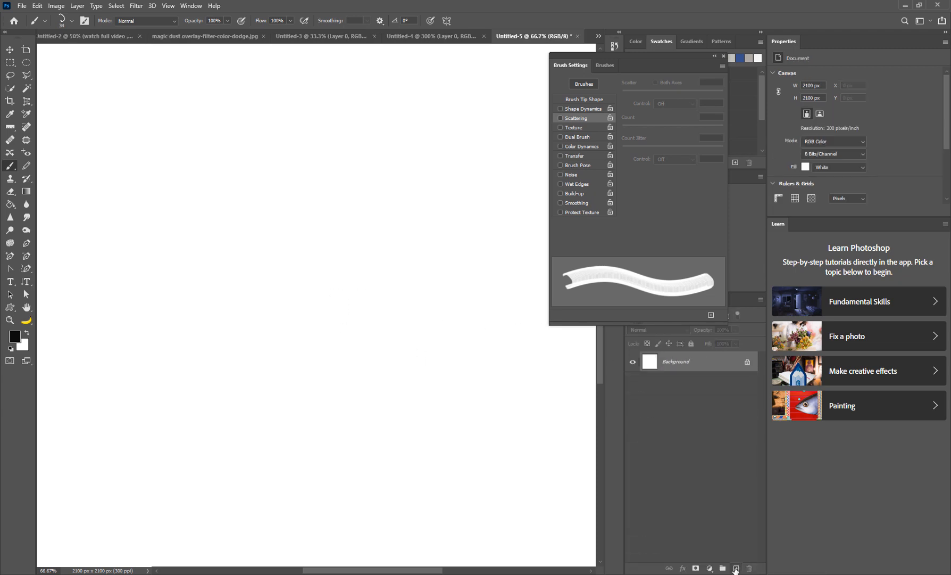
{"action": "left_click", "coordinate": [737, 568]}
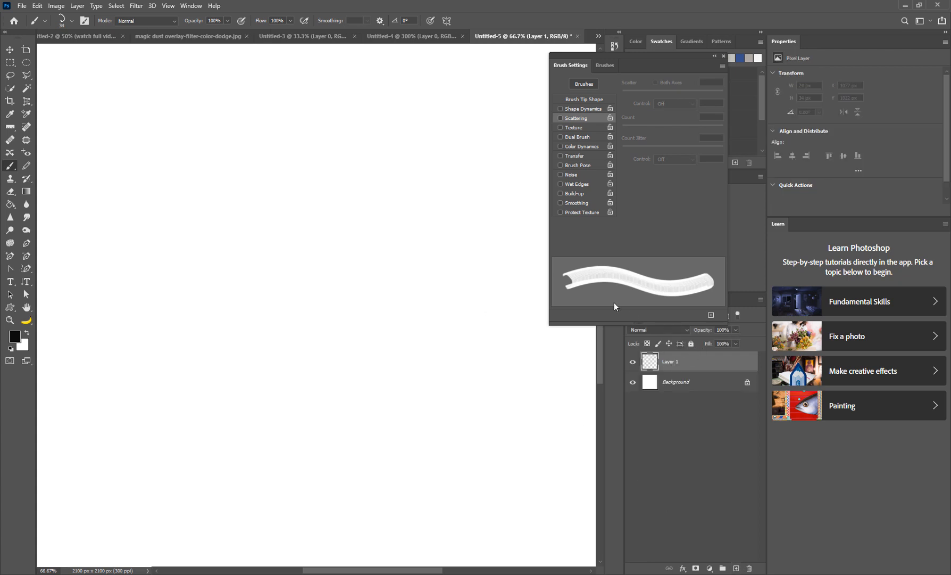
- Set the curl brush tip's size to 19 px and spacing to 239%, and try it with a wavy stroke that is undone
{"action": "mouse_move", "coordinate": [680, 62]}
{"action": "left_mouse_down"}
{"action": "mouse_move", "coordinate": [636, 152]}
{"action": "mouse_move", "coordinate": [662, 102]}
{"action": "left_mouse_up"}
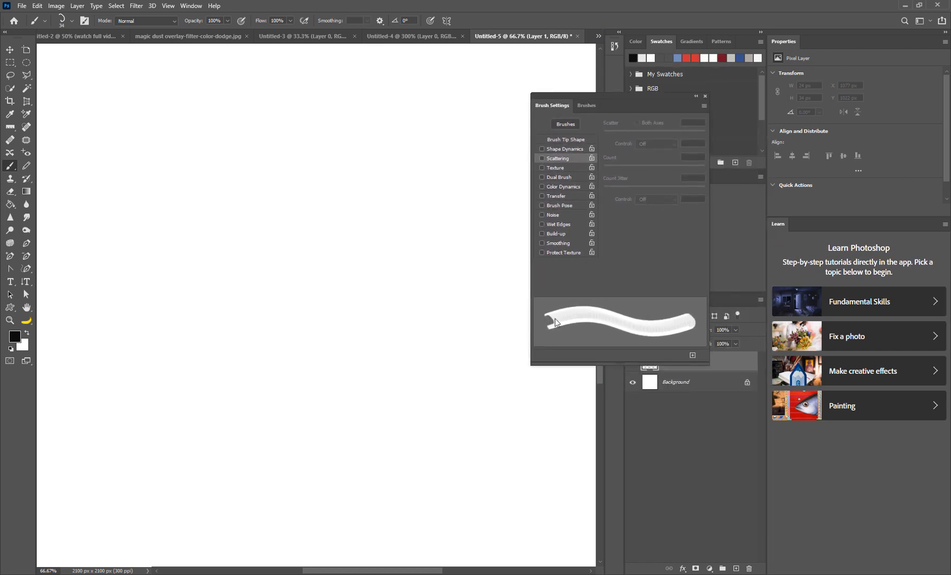
{"action": "left_click", "coordinate": [556, 140]}
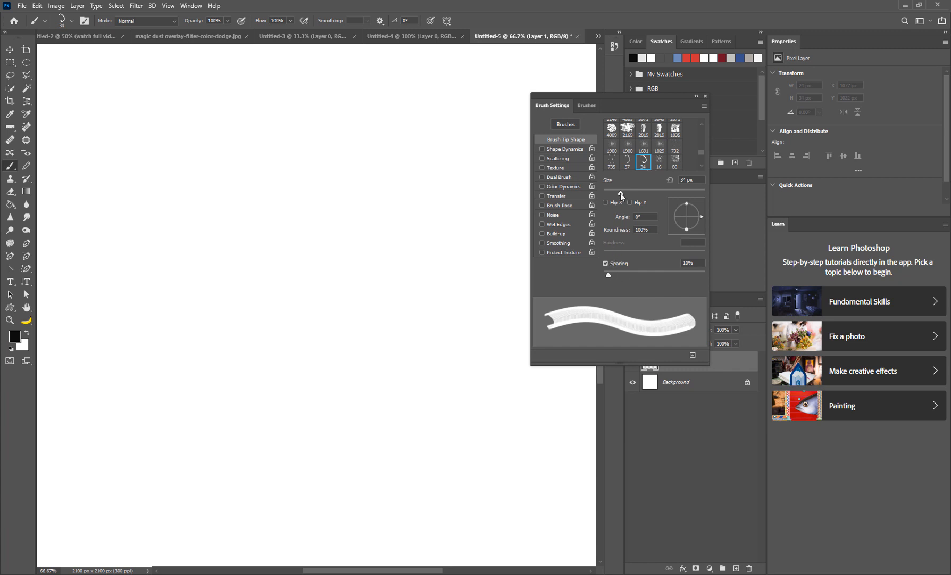
{"action": "mouse_move", "coordinate": [620, 193]}
{"action": "left_mouse_down"}
{"action": "mouse_move", "coordinate": [635, 193]}
{"action": "mouse_move", "coordinate": [604, 194]}
{"action": "mouse_move", "coordinate": [615, 194]}
{"action": "left_mouse_up"}
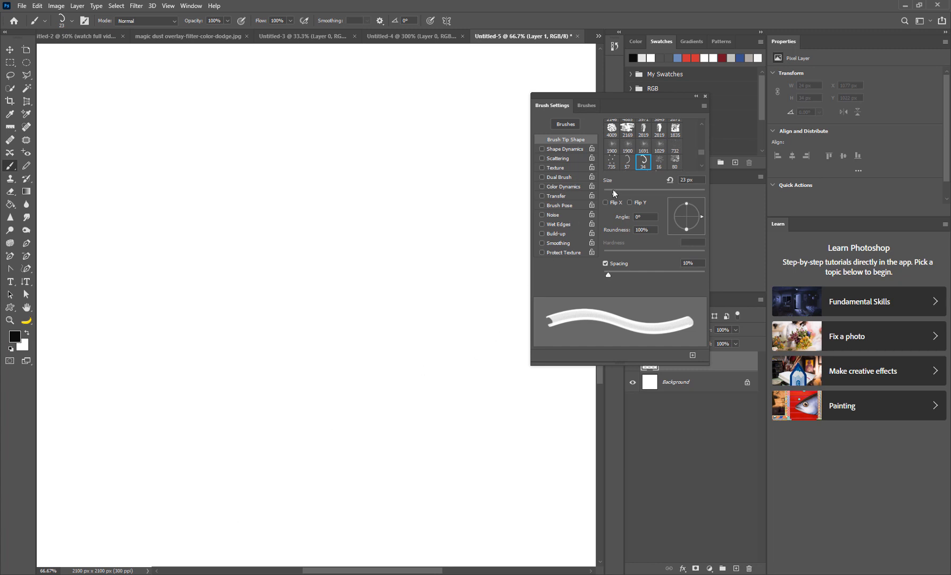
{"action": "mouse_move", "coordinate": [615, 193]}
{"action": "left_mouse_down"}
{"action": "mouse_move", "coordinate": [718, 195]}
{"action": "mouse_move", "coordinate": [613, 199]}
{"action": "left_mouse_up"}
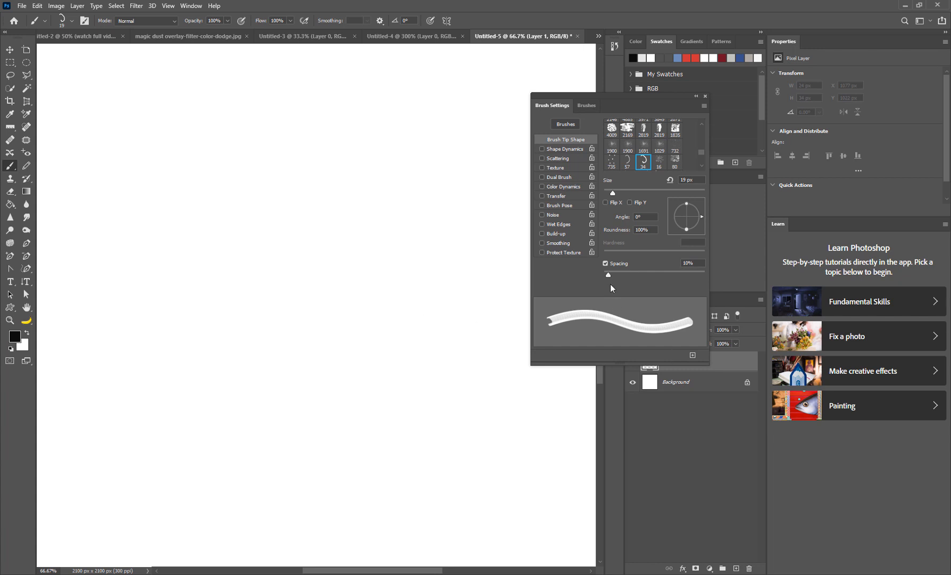
{"action": "left_click_drag", "start_coordinate": [608, 274], "coordinate": [681, 271]}
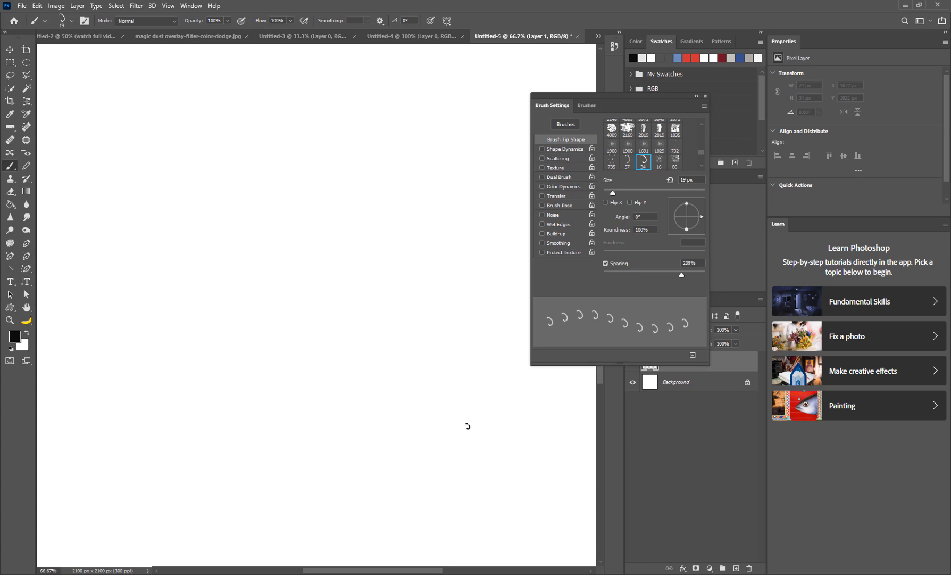
{"action": "mouse_move", "coordinate": [267, 337]}
{"action": "left_mouse_down"}
{"action": "mouse_move", "coordinate": [358, 326]}
{"action": "mouse_move", "coordinate": [595, 479]}
{"action": "left_mouse_up"}
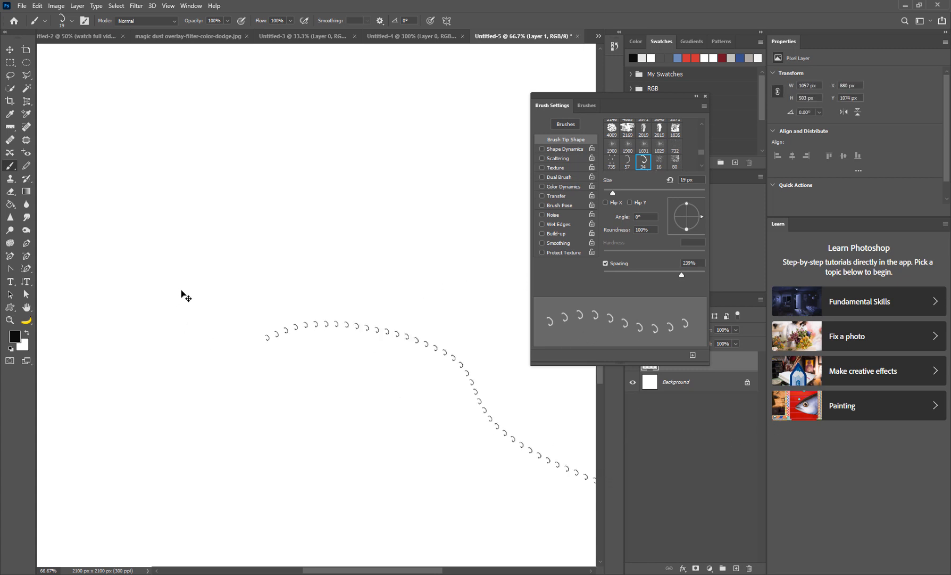
{"action": "key", "text": "ctrl+z"}
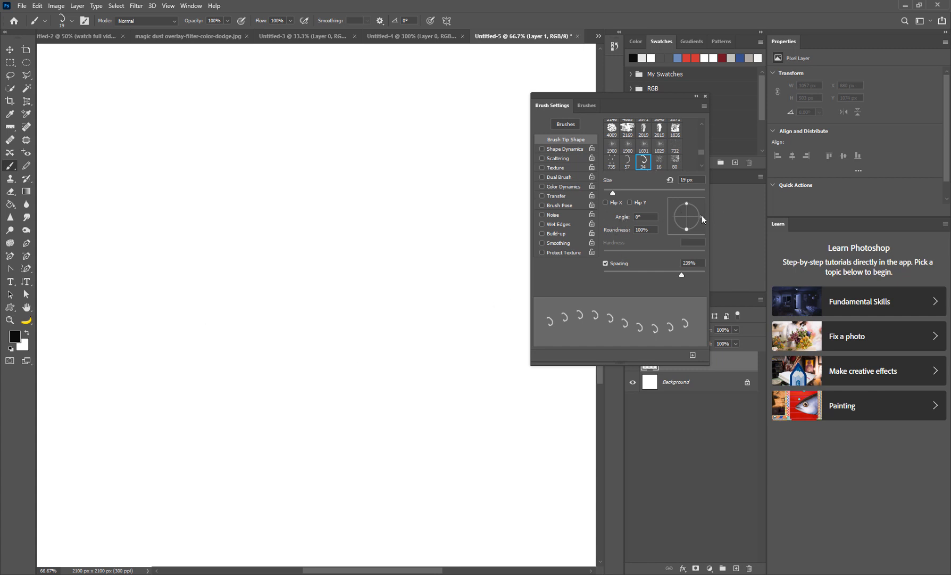
- Rotate the curl brush tip to an angle of 16°
{"action": "mouse_move", "coordinate": [702, 215]}
{"action": "left_mouse_down"}
{"action": "mouse_move", "coordinate": [690, 203]}
{"action": "mouse_move", "coordinate": [674, 215]}
{"action": "mouse_move", "coordinate": [683, 225]}
{"action": "mouse_move", "coordinate": [698, 209]}
{"action": "mouse_move", "coordinate": [705, 217]}
{"action": "mouse_move", "coordinate": [691, 200]}
{"action": "left_mouse_up"}
{"action": "mouse_move", "coordinate": [694, 226]}
{"action": "left_mouse_down"}
{"action": "mouse_move", "coordinate": [689, 210]}
{"action": "mouse_move", "coordinate": [700, 230]}
{"action": "left_mouse_up"}
{"action": "mouse_move", "coordinate": [694, 226]}
{"action": "left_mouse_down"}
{"action": "mouse_move", "coordinate": [690, 216]}
{"action": "mouse_move", "coordinate": [705, 240]}
{"action": "left_mouse_up"}
{"action": "left_click_drag", "start_coordinate": [702, 208], "coordinate": [707, 211]}
{"action": "left_click_drag", "start_coordinate": [706, 213], "coordinate": [709, 211]}
- Enable Shape Dynamics for the curl brush and turn on Brush Projection
{"action": "left_click", "coordinate": [567, 149]}
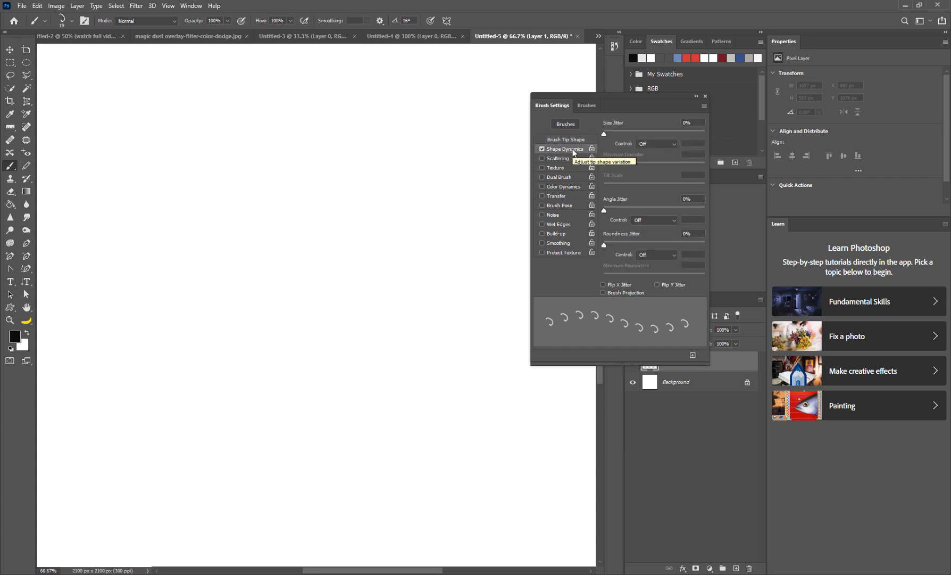
{"action": "left_click", "coordinate": [604, 292]}
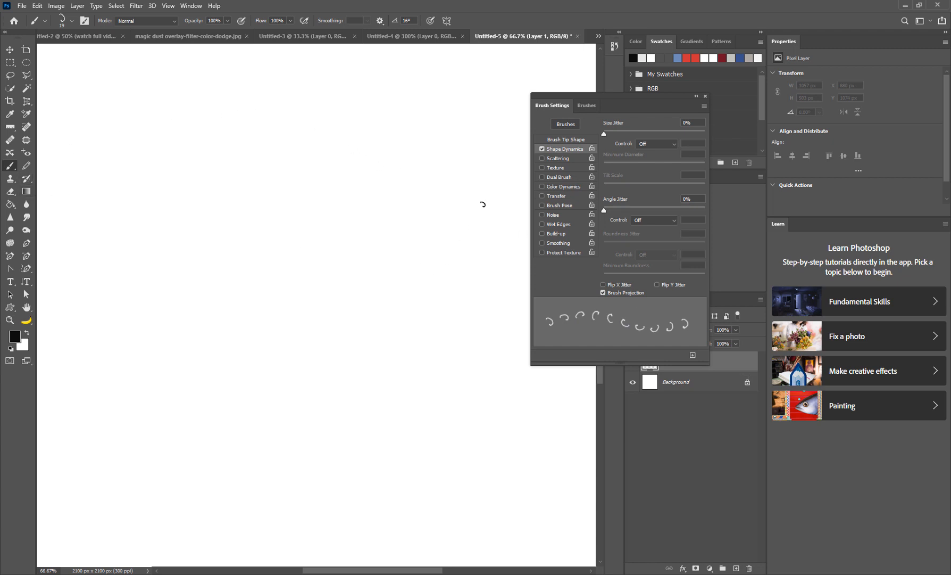
- Set the curl brush tip's angle to 7°
{"action": "left_click", "coordinate": [566, 140]}
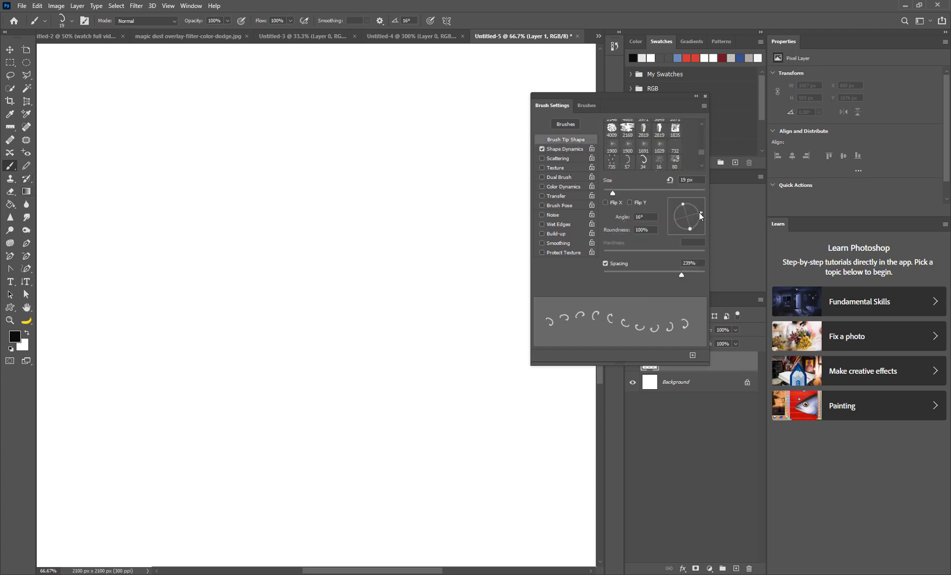
{"action": "left_click_drag", "start_coordinate": [701, 213], "coordinate": [708, 209]}
{"action": "mouse_move", "coordinate": [697, 212]}
{"action": "left_mouse_down"}
{"action": "mouse_move", "coordinate": [702, 222]}
{"action": "mouse_move", "coordinate": [708, 214]}
{"action": "left_mouse_up"}
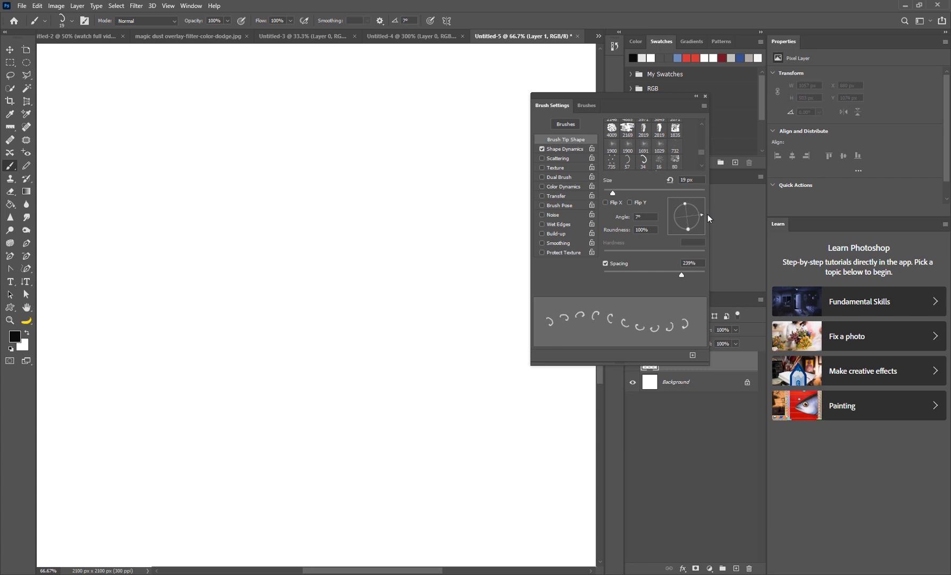
- Set the Angle Jitter control to Pen Tilt in the brush's Shape Dynamics
{"action": "left_click", "coordinate": [565, 150]}
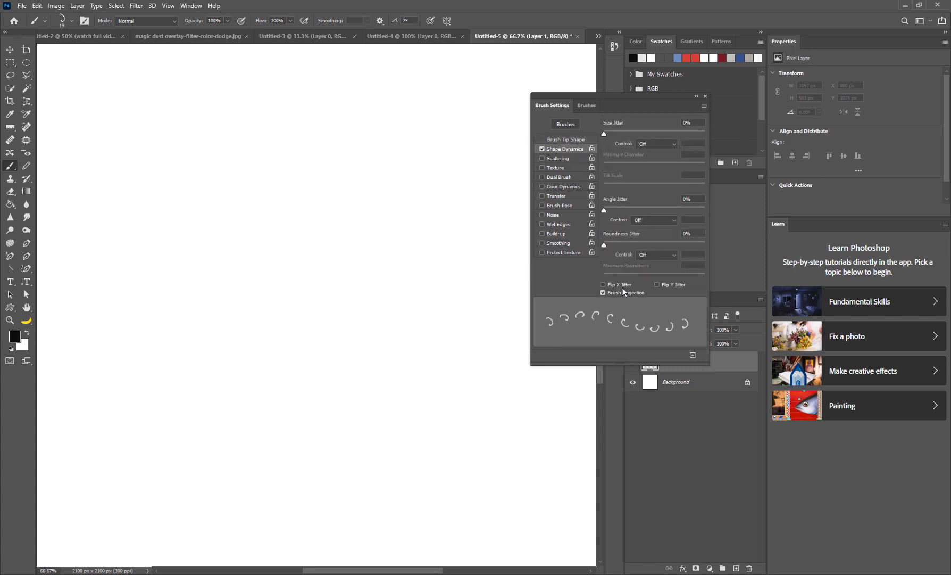
{"action": "left_click", "coordinate": [647, 221]}
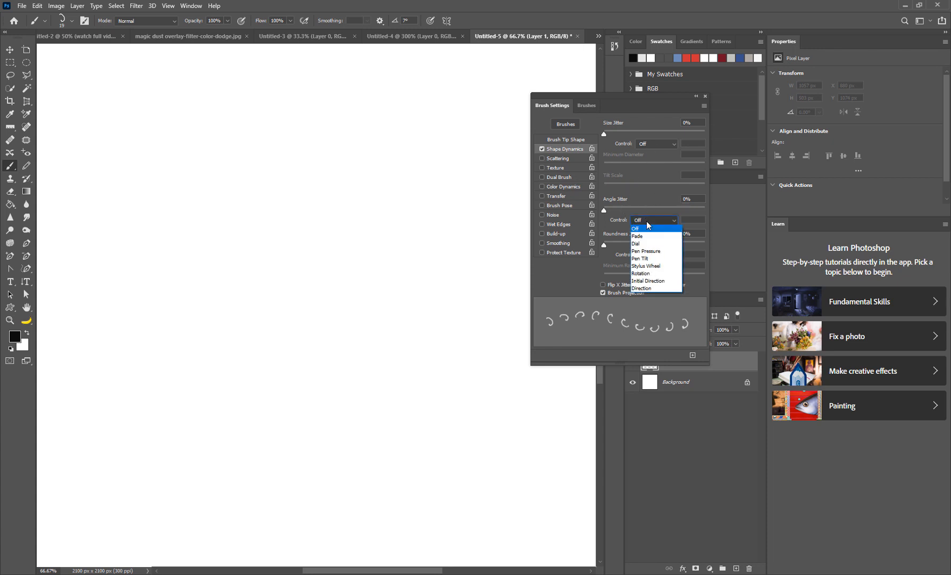
{"action": "left_click", "coordinate": [650, 260]}
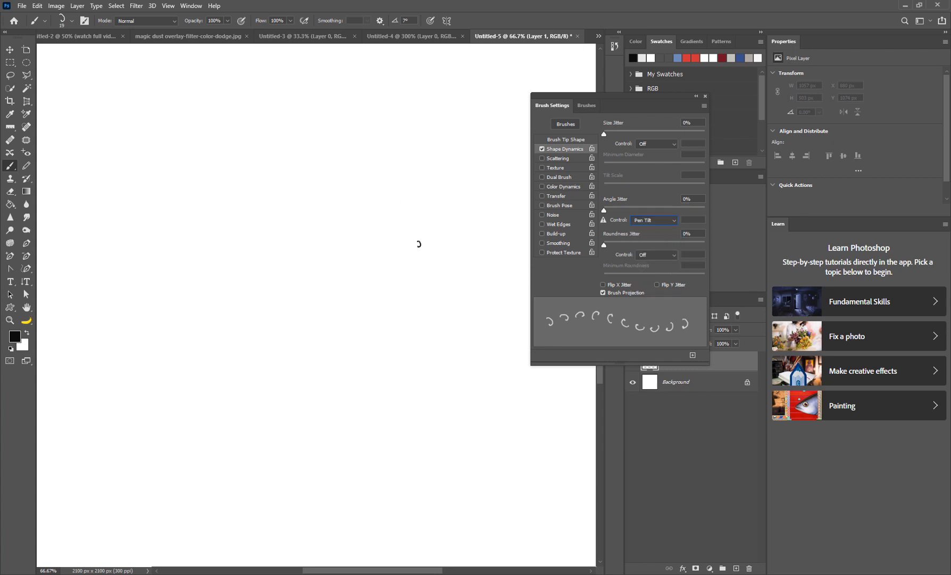
- Paint looping test strokes with the curl brush, erase them with a freehand lasso selection and deselect
{"action": "mouse_move", "coordinate": [400, 245]}
{"action": "left_mouse_down"}
{"action": "mouse_move", "coordinate": [417, 266]}
{"action": "mouse_move", "coordinate": [372, 275]}
{"action": "mouse_move", "coordinate": [426, 286]}
{"action": "mouse_move", "coordinate": [403, 244]}
{"action": "mouse_move", "coordinate": [376, 240]}
{"action": "mouse_move", "coordinate": [400, 243]}
{"action": "mouse_move", "coordinate": [344, 263]}
{"action": "mouse_move", "coordinate": [352, 253]}
{"action": "mouse_move", "coordinate": [304, 261]}
{"action": "mouse_move", "coordinate": [281, 296]}
{"action": "left_mouse_up"}
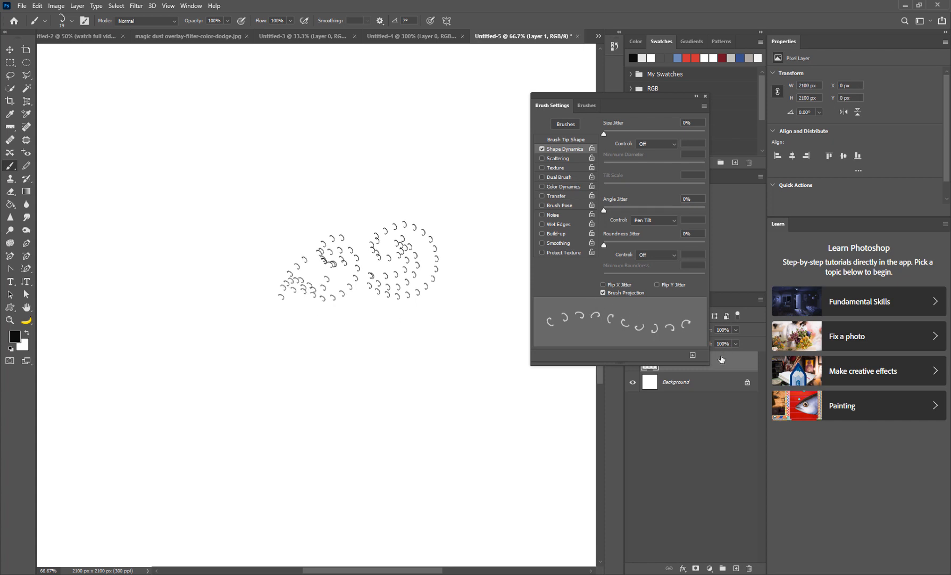
{"action": "left_click", "coordinate": [120, 185]}
{"action": "left_click", "coordinate": [9, 75]}
{"action": "mouse_move", "coordinate": [494, 272]}
{"action": "left_mouse_down"}
{"action": "mouse_move", "coordinate": [433, 325]}
{"action": "mouse_move", "coordinate": [419, 354]}
{"action": "left_mouse_up"}
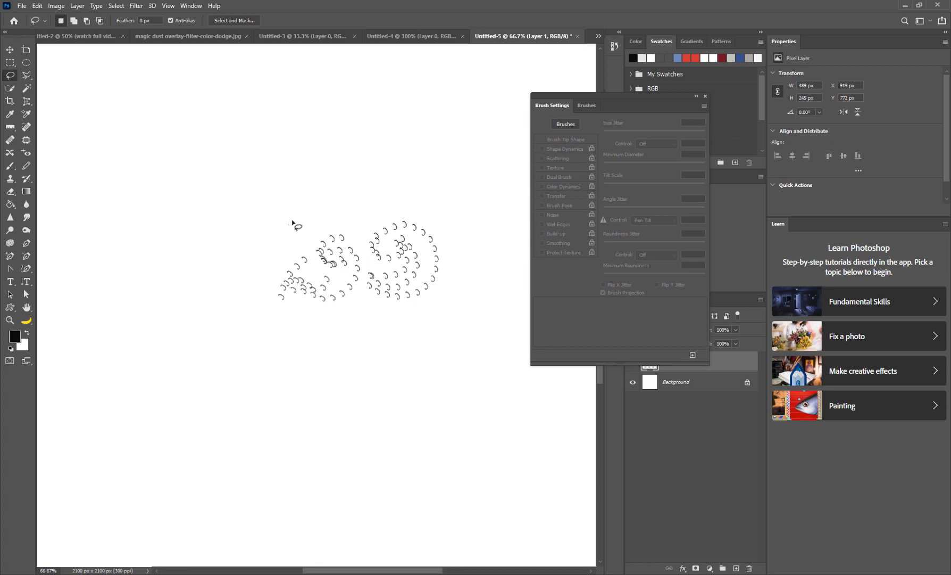
{"action": "mouse_move", "coordinate": [289, 224]}
{"action": "left_mouse_down"}
{"action": "mouse_move", "coordinate": [461, 280]}
{"action": "mouse_move", "coordinate": [373, 318]}
{"action": "mouse_move", "coordinate": [249, 303]}
{"action": "mouse_move", "coordinate": [277, 194]}
{"action": "left_mouse_up"}
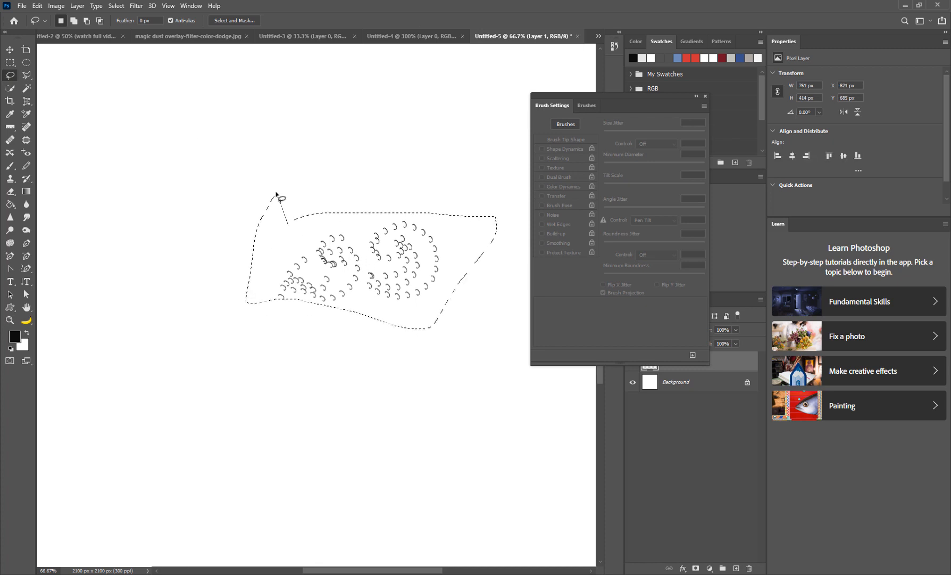
{"action": "key", "text": "Delete"}
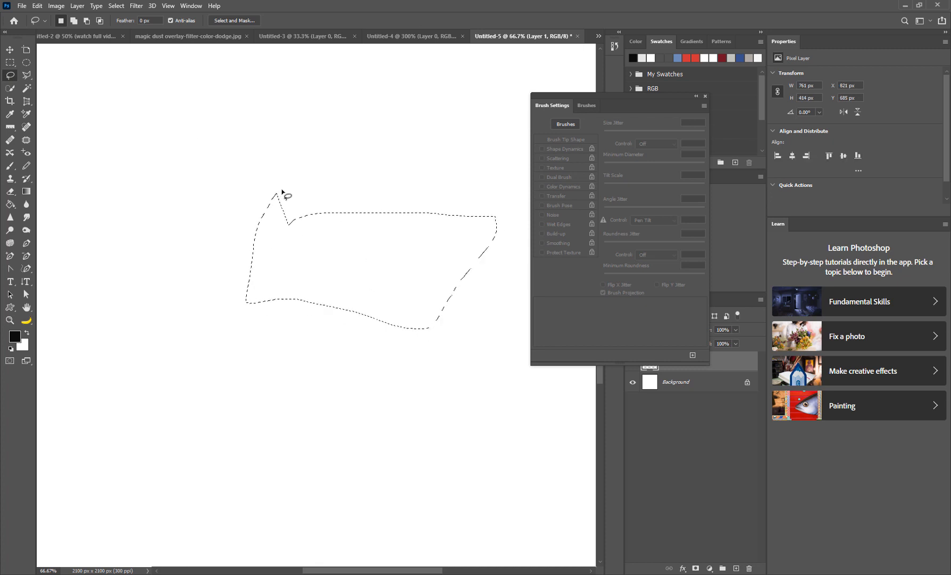
{"action": "left_click", "coordinate": [393, 178]}
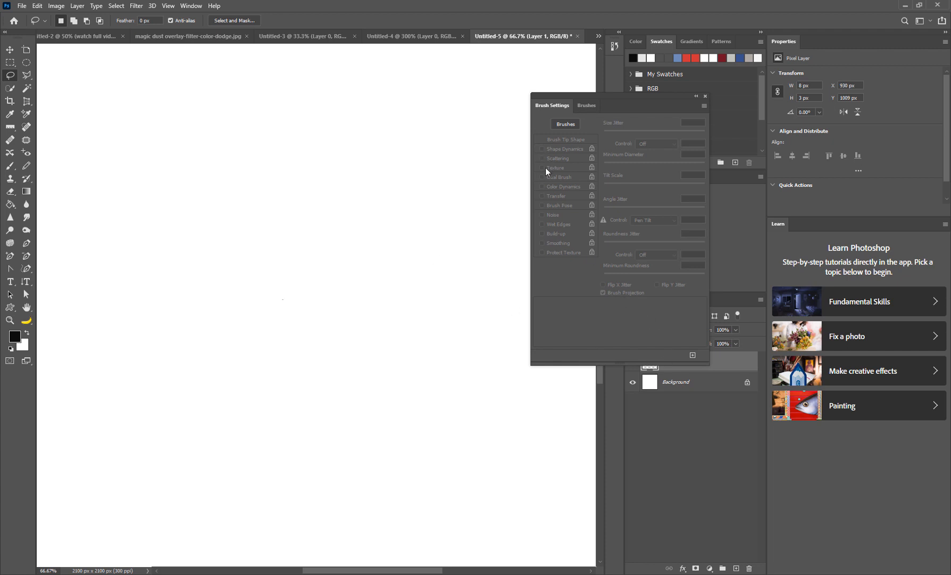
- Set the curl brush's Angle Jitter to 90% and try it with a closed loop stroke that is undone
{"action": "left_click", "coordinate": [9, 166]}
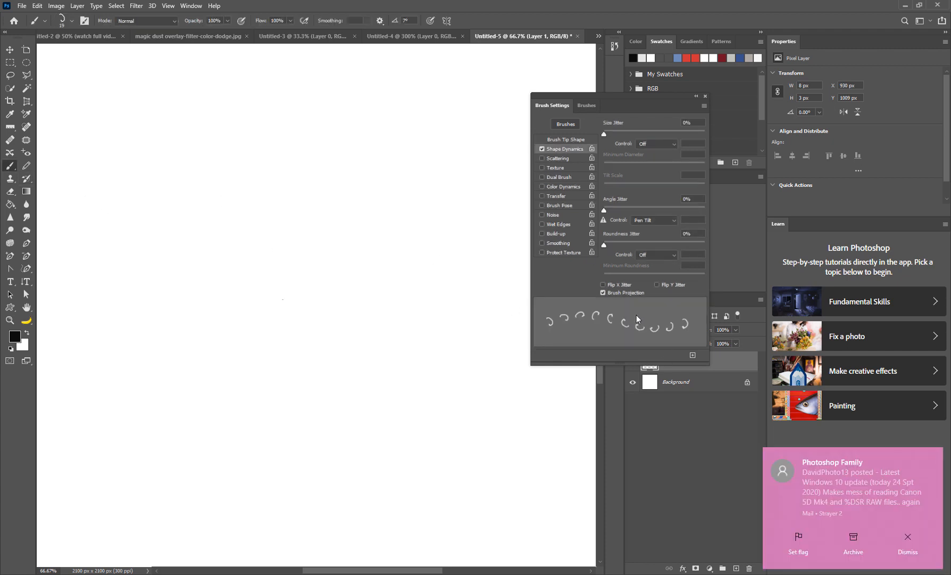
{"action": "left_click", "coordinate": [907, 540]}
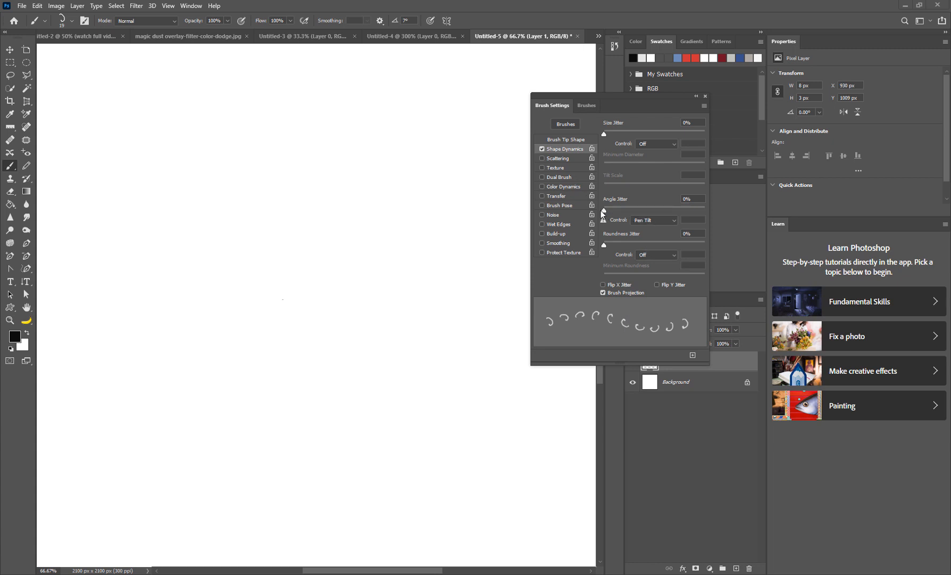
{"action": "mouse_move", "coordinate": [602, 210]}
{"action": "left_mouse_down"}
{"action": "mouse_move", "coordinate": [718, 215]}
{"action": "mouse_move", "coordinate": [695, 216]}
{"action": "left_mouse_up"}
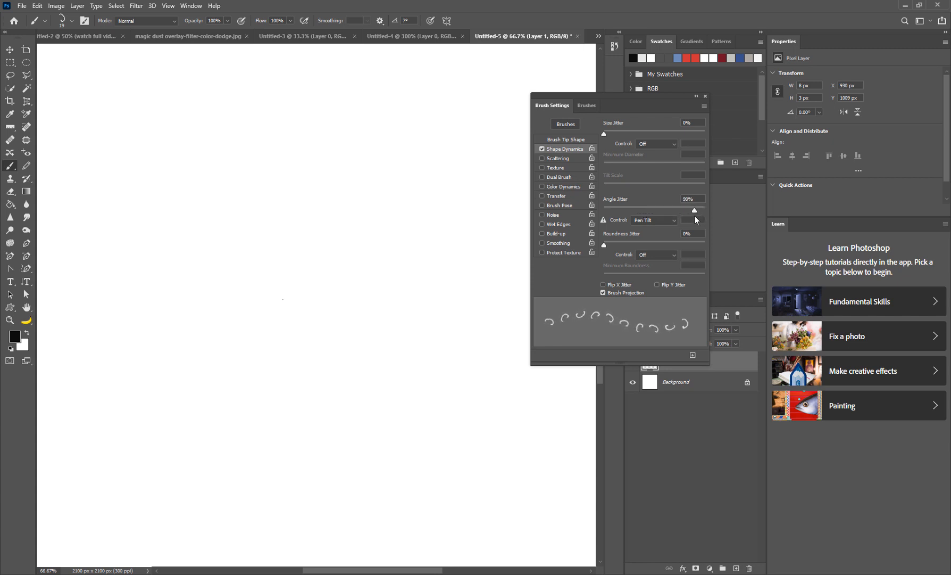
{"action": "mouse_move", "coordinate": [335, 262]}
{"action": "left_mouse_down"}
{"action": "mouse_move", "coordinate": [411, 284]}
{"action": "mouse_move", "coordinate": [395, 351]}
{"action": "mouse_move", "coordinate": [327, 290]}
{"action": "mouse_move", "coordinate": [357, 257]}
{"action": "left_mouse_up"}
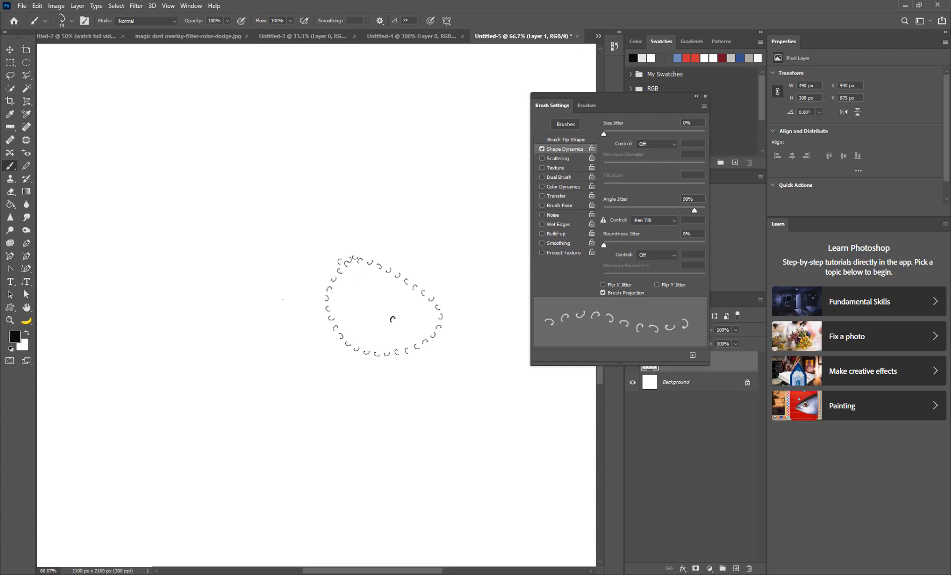
{"action": "key", "text": "ctrl+z"}
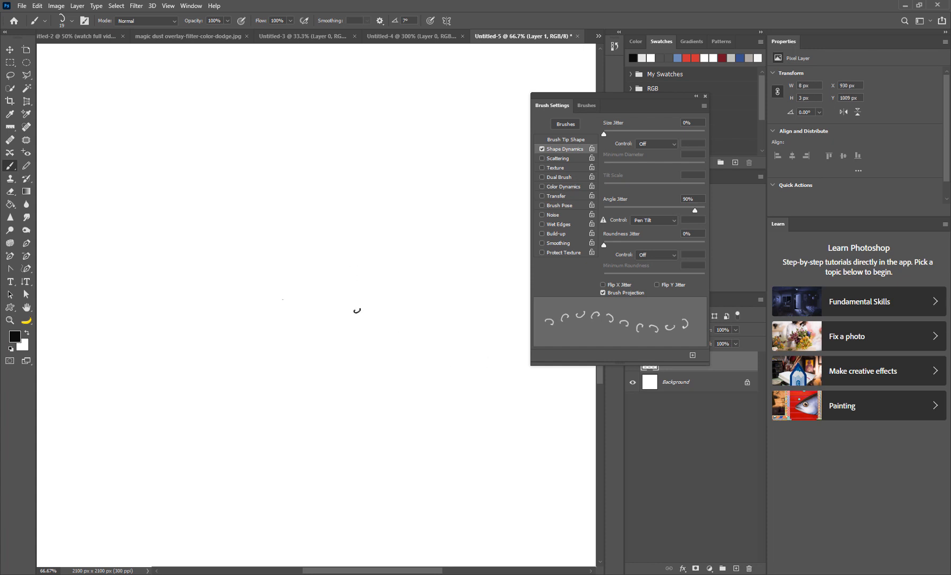
- Paint a long winding test stroke with dense scribbling at its lower end using the curl brush, and undo it completely
{"action": "mouse_move", "coordinate": [294, 262]}
{"action": "left_mouse_down"}
{"action": "mouse_move", "coordinate": [371, 333]}
{"action": "mouse_move", "coordinate": [330, 339]}
{"action": "mouse_move", "coordinate": [312, 377]}
{"action": "mouse_move", "coordinate": [329, 402]}
{"action": "mouse_move", "coordinate": [431, 456]}
{"action": "mouse_move", "coordinate": [392, 482]}
{"action": "mouse_move", "coordinate": [391, 471]}
{"action": "mouse_move", "coordinate": [414, 485]}
{"action": "mouse_move", "coordinate": [407, 507]}
{"action": "left_mouse_up"}
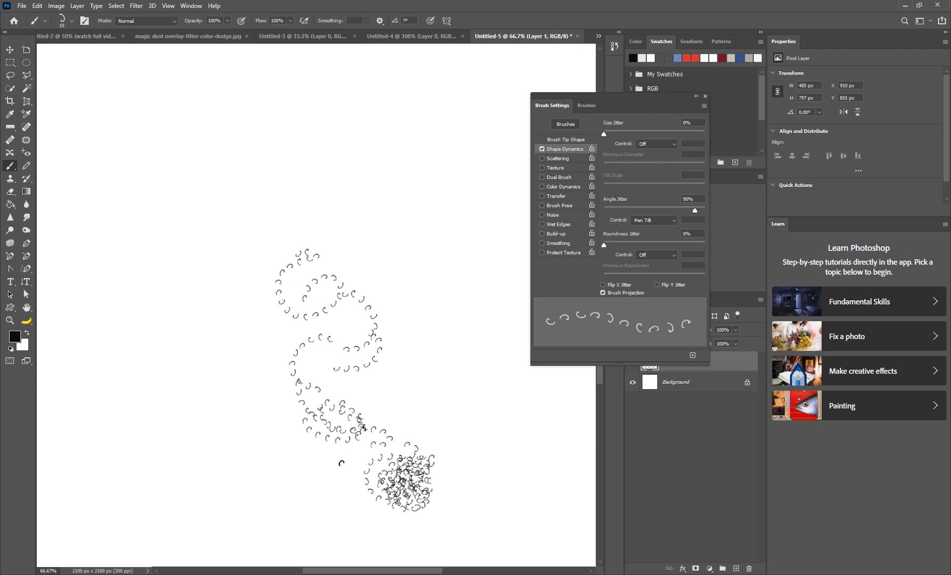
{"action": "key", "text": "ctrl+z"}
{"action": "key", "text": "ctrl+z"}
{"action": "key", "text": "ctrl+z"}
{"action": "key", "text": "ctrl+z"}
{"action": "key", "text": "ctrl+z"}
{"action": "key", "text": "ctrl+z"}
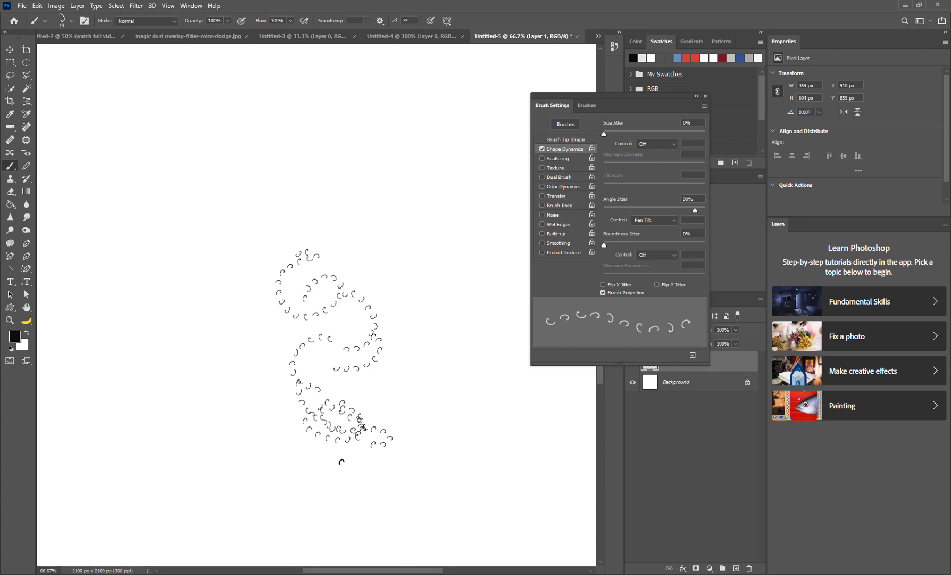
{"action": "key", "text": "ctrl+z"}
{"action": "key", "text": "ctrl+z"}
{"action": "key", "text": "ctrl+z"}
{"action": "key", "text": "ctrl+z"}
{"action": "key", "text": "ctrl+z"}
{"action": "key", "text": "ctrl+z"}
{"action": "key", "text": "ctrl+z"}
{"action": "key", "text": "ctrl+z"}
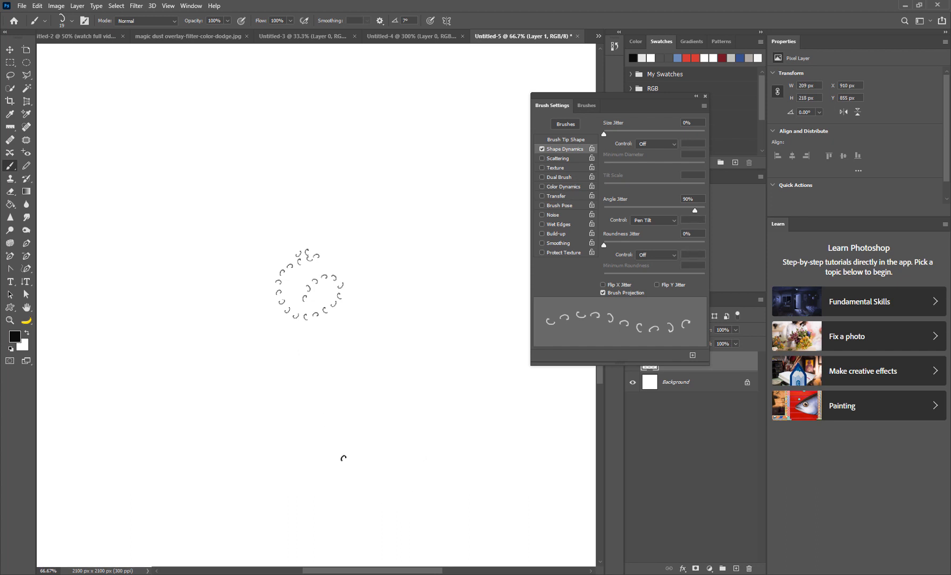
{"action": "key", "text": "ctrl+z"}
{"action": "key", "text": "ctrl+z"}
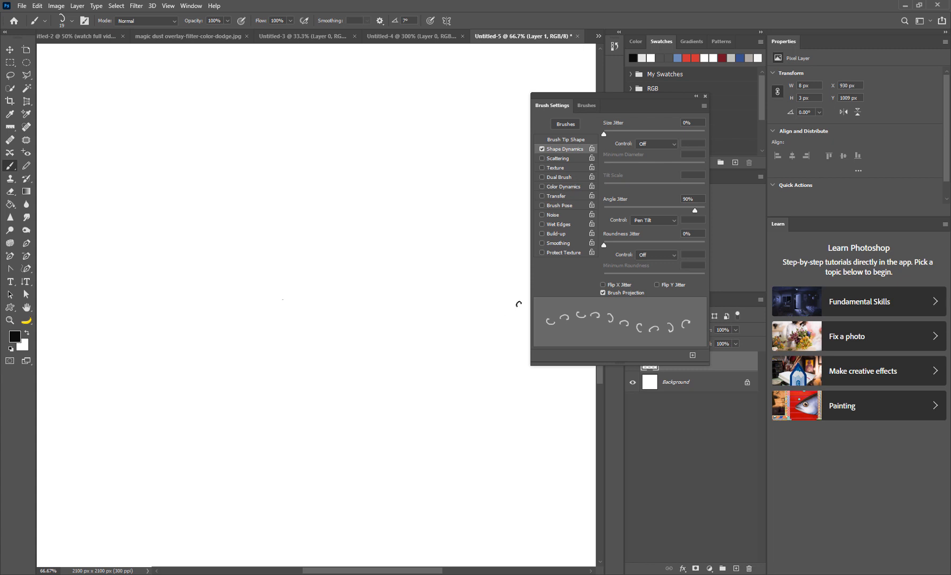
- Set the curl brush's Roundness Jitter to 49% with its control on Pen Tilt
{"action": "left_click_drag", "start_coordinate": [605, 244], "coordinate": [619, 246]}
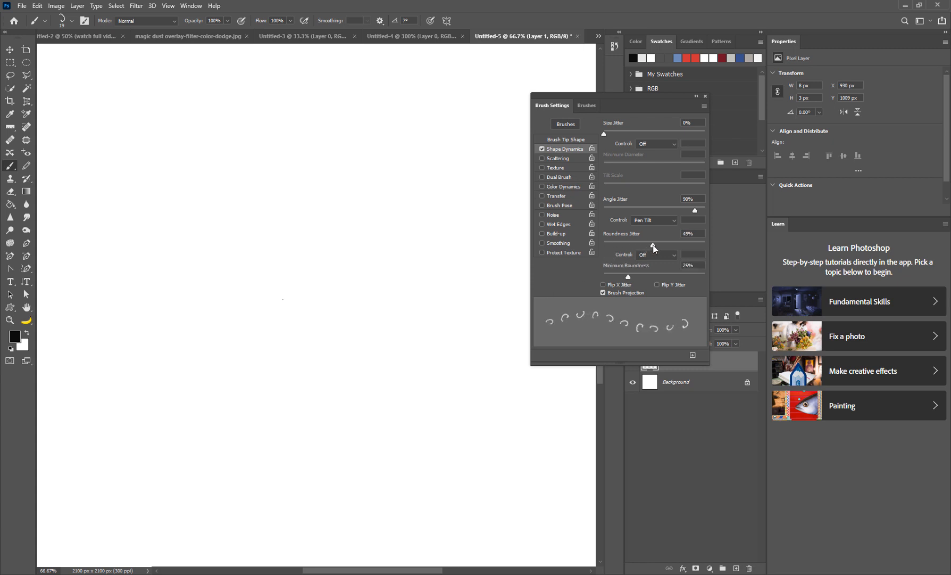
{"action": "left_click", "coordinate": [655, 254]}
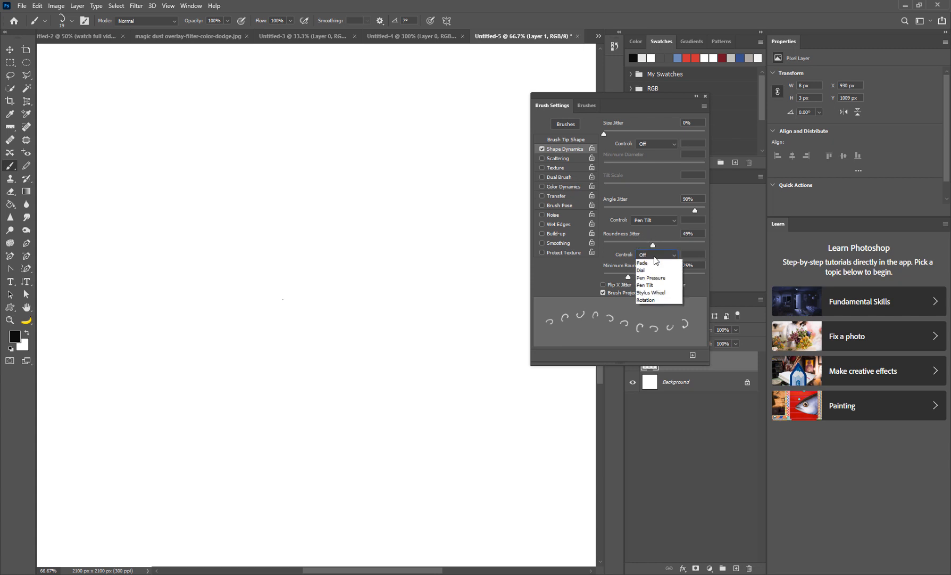
{"action": "left_click", "coordinate": [651, 294]}
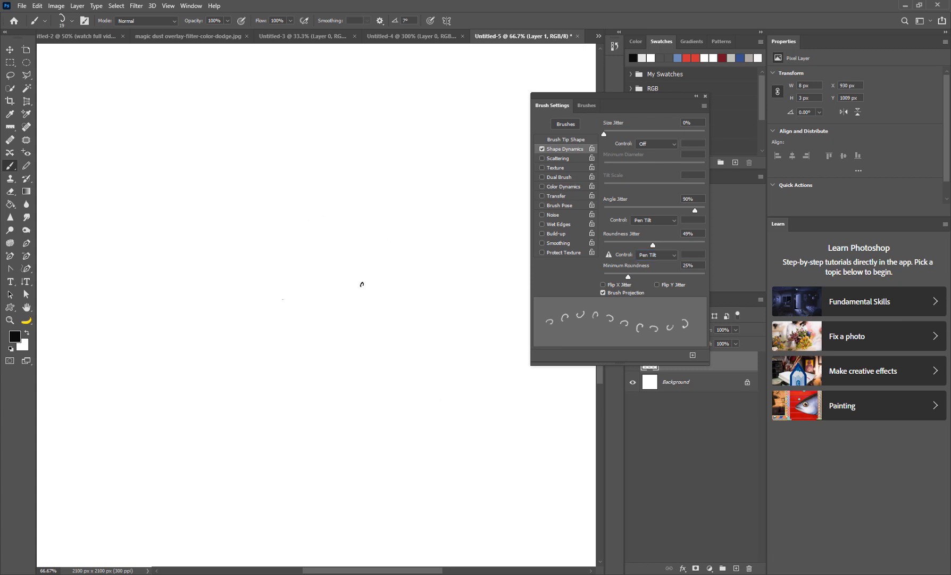
- Scribble a dense test patch with the curl brush, delete it within a rectangular selection and deselect
{"action": "mouse_move", "coordinate": [362, 284]}
{"action": "left_mouse_down"}
{"action": "mouse_move", "coordinate": [374, 332]}
{"action": "mouse_move", "coordinate": [378, 318]}
{"action": "mouse_move", "coordinate": [393, 328]}
{"action": "mouse_move", "coordinate": [388, 336]}
{"action": "mouse_move", "coordinate": [390, 314]}
{"action": "left_mouse_up"}
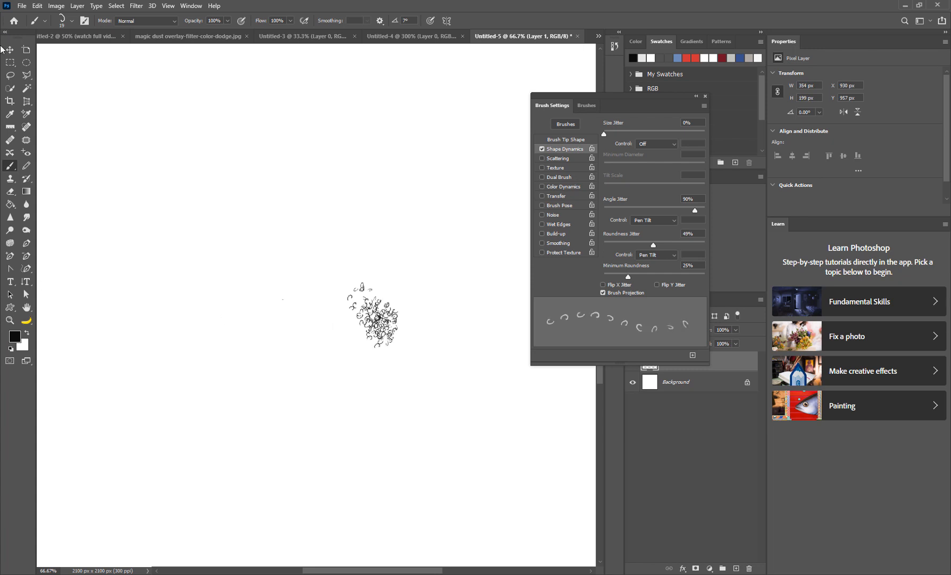
{"action": "left_click", "coordinate": [10, 63]}
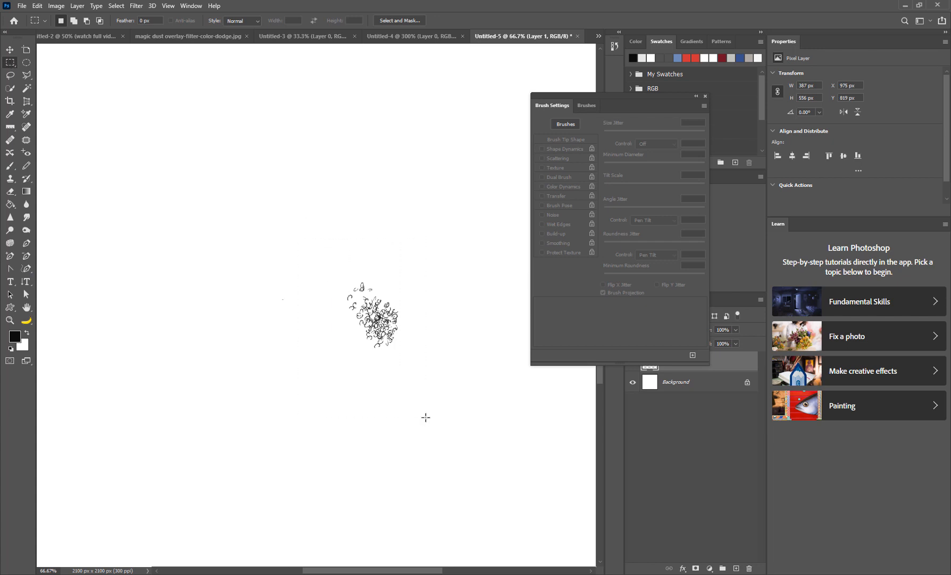
{"action": "left_click_drag", "start_coordinate": [426, 418], "coordinate": [297, 236]}
{"action": "key", "text": "Delete"}
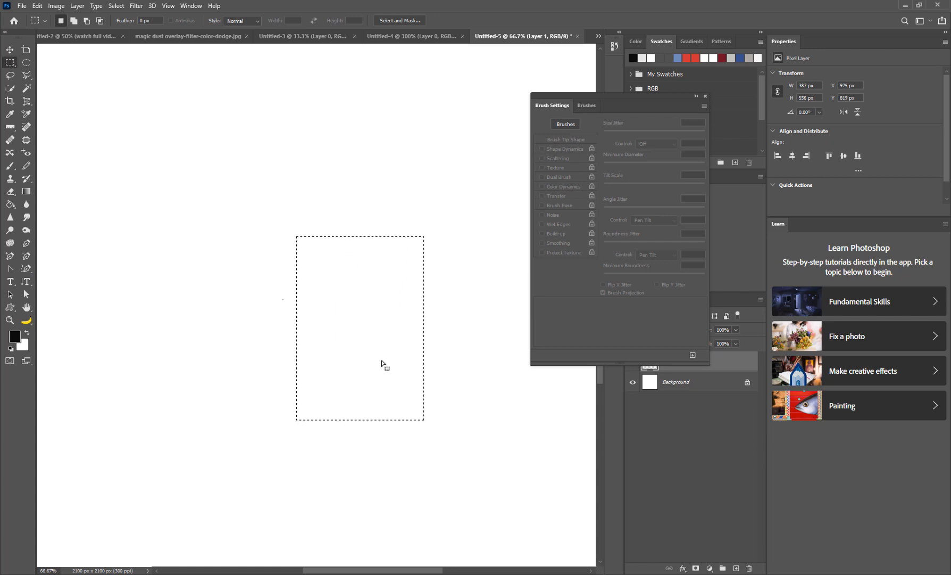
{"action": "key", "text": "ctrl+d"}
- Set the curl brush's Size Jitter control to Pen Tilt and the Size Jitter to 43%
{"action": "left_click", "coordinate": [10, 166]}
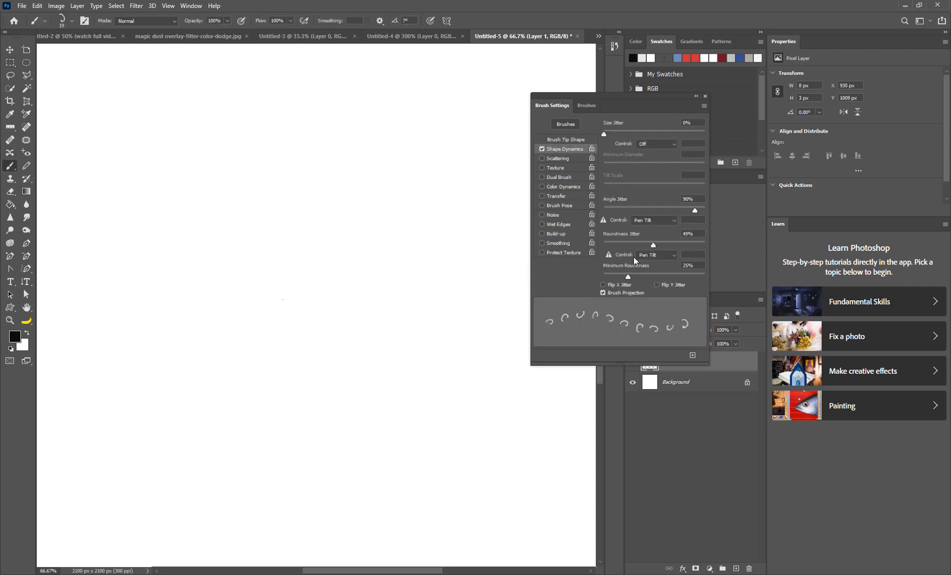
{"action": "left_click", "coordinate": [646, 148]}
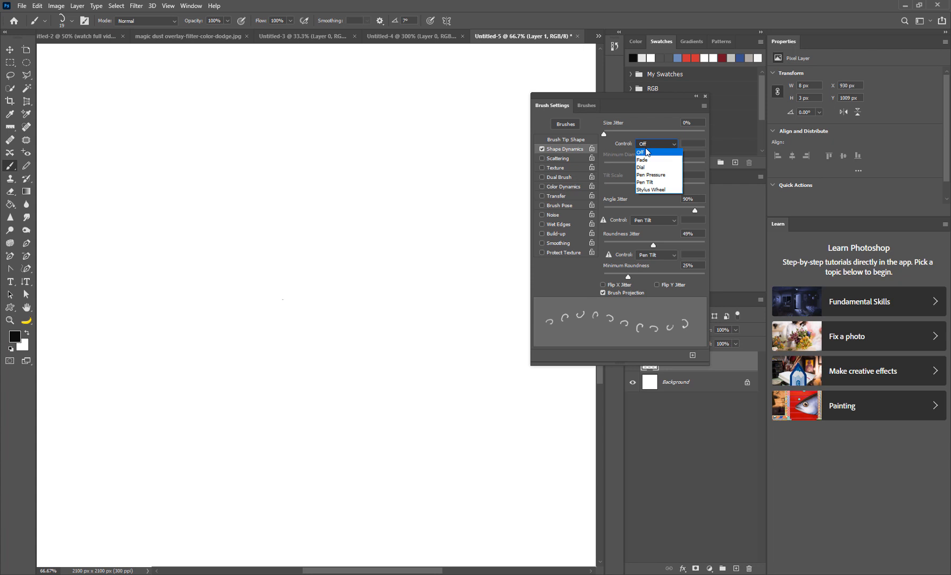
{"action": "left_click", "coordinate": [646, 182]}
{"action": "left_click_drag", "start_coordinate": [612, 131], "coordinate": [648, 133]}
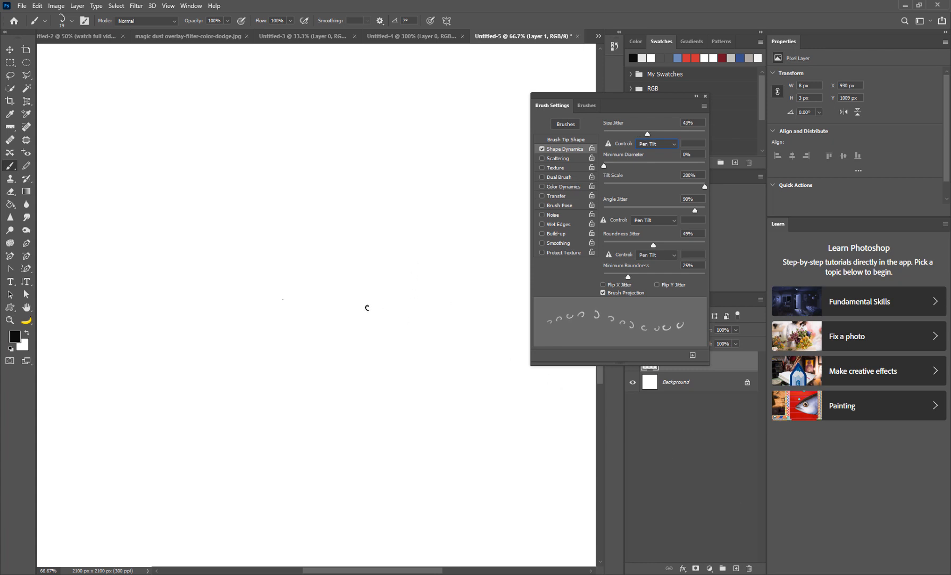
- Test the size variation with a densely scribbled patch, clear the area with a large rectangular selection and deselect
{"action": "mouse_move", "coordinate": [367, 308]}
{"action": "left_mouse_down"}
{"action": "mouse_move", "coordinate": [389, 320]}
{"action": "mouse_move", "coordinate": [376, 310]}
{"action": "mouse_move", "coordinate": [366, 317]}
{"action": "mouse_move", "coordinate": [394, 324]}
{"action": "mouse_move", "coordinate": [365, 325]}
{"action": "mouse_move", "coordinate": [362, 315]}
{"action": "mouse_move", "coordinate": [387, 332]}
{"action": "mouse_move", "coordinate": [374, 313]}
{"action": "mouse_move", "coordinate": [389, 339]}
{"action": "mouse_move", "coordinate": [394, 330]}
{"action": "mouse_move", "coordinate": [375, 325]}
{"action": "mouse_move", "coordinate": [380, 312]}
{"action": "mouse_move", "coordinate": [394, 323]}
{"action": "mouse_move", "coordinate": [374, 350]}
{"action": "mouse_move", "coordinate": [400, 356]}
{"action": "mouse_move", "coordinate": [402, 344]}
{"action": "mouse_move", "coordinate": [384, 352]}
{"action": "mouse_move", "coordinate": [366, 343]}
{"action": "mouse_move", "coordinate": [380, 348]}
{"action": "mouse_move", "coordinate": [355, 320]}
{"action": "mouse_move", "coordinate": [366, 346]}
{"action": "mouse_move", "coordinate": [364, 309]}
{"action": "mouse_move", "coordinate": [355, 330]}
{"action": "left_mouse_up"}
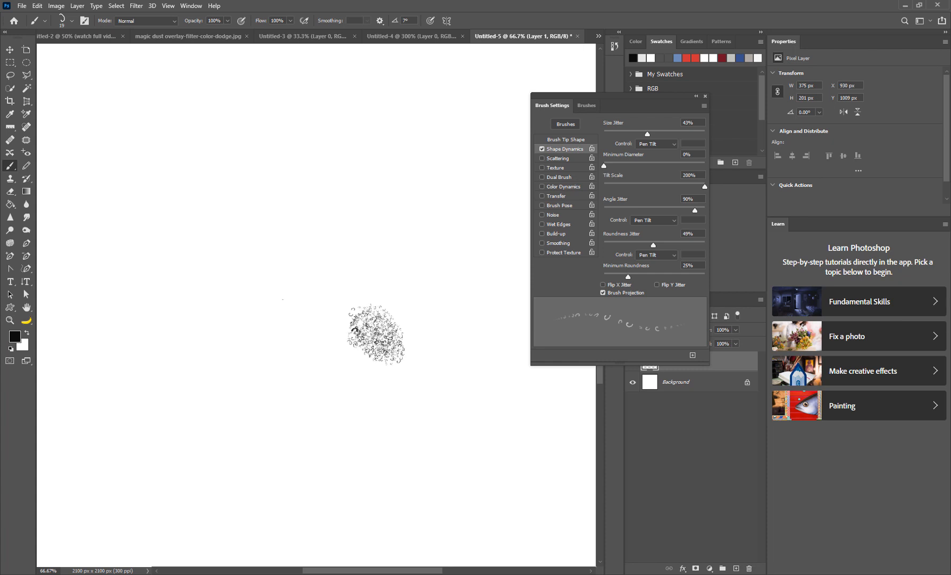
{"action": "left_click", "coordinate": [444, 421]}
{"action": "left_click_drag", "start_coordinate": [454, 420], "coordinate": [438, 428]}
{"action": "key", "text": "ctrl+z"}
{"action": "key", "text": "m"}
{"action": "mouse_move", "coordinate": [269, 227]}
{"action": "left_mouse_down"}
{"action": "mouse_move", "coordinate": [480, 492]}
{"action": "mouse_move", "coordinate": [483, 536]}
{"action": "left_mouse_up"}
{"action": "key", "text": "Delete"}
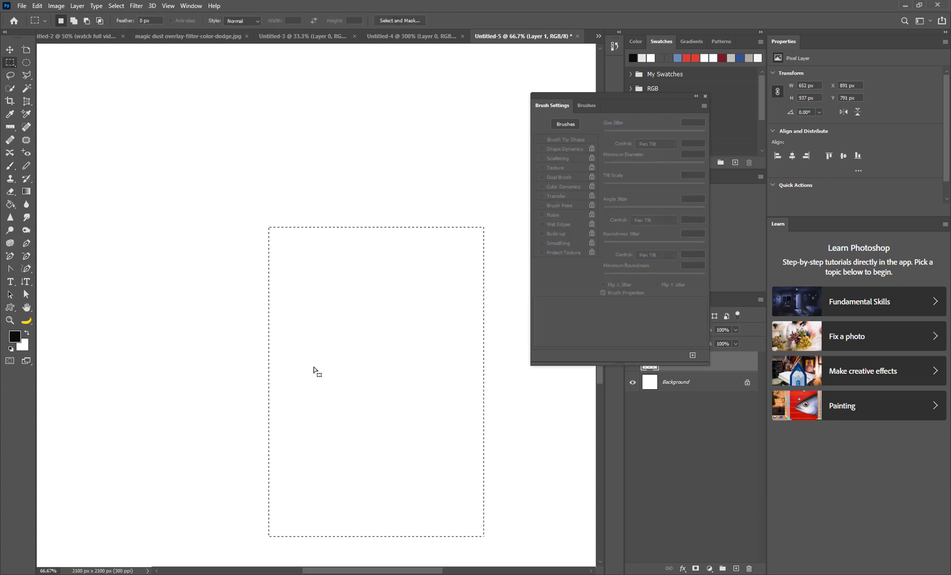
{"action": "key", "text": "ctrl+d"}
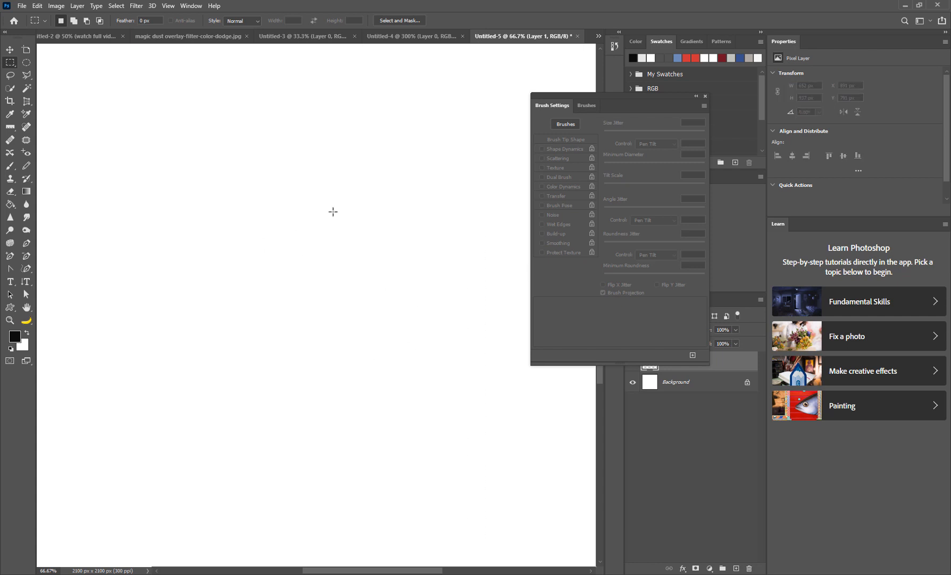
- Switch the curl brush's Size Jitter control to Pen Pressure
{"action": "left_click", "coordinate": [10, 166]}
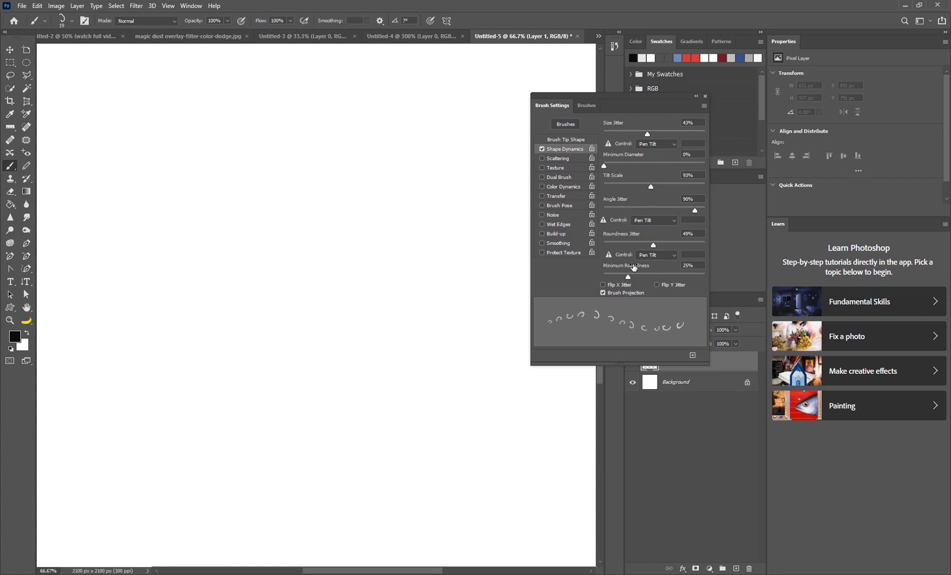
{"action": "left_click", "coordinate": [644, 144]}
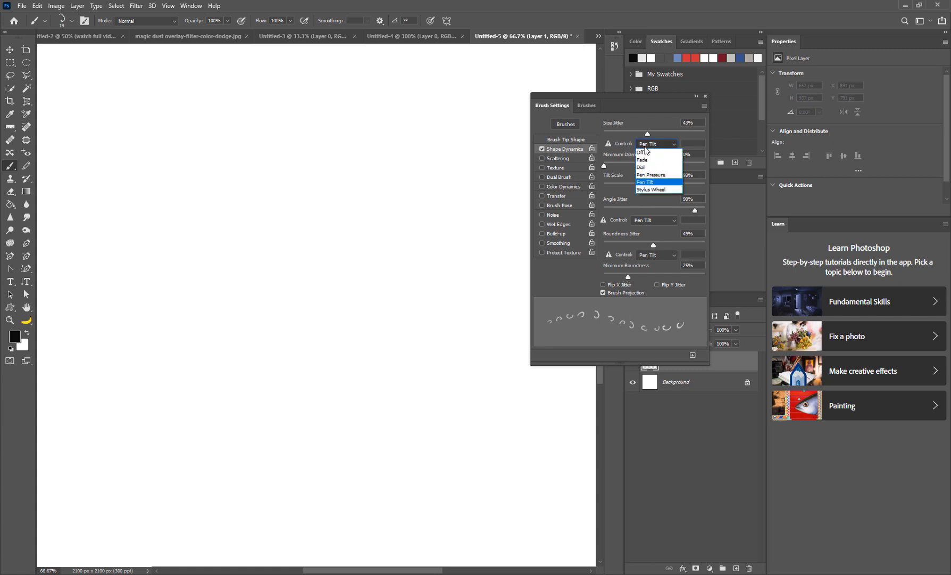
{"action": "left_click", "coordinate": [645, 175]}
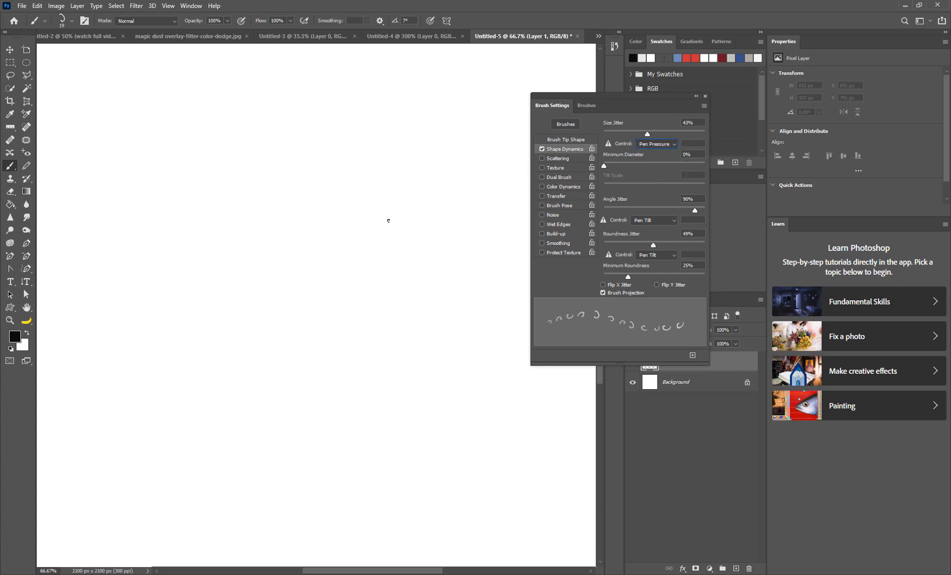
- Test the pen pressure response with a few small dabs, remove them with undo and a rectangular selection, and deselect
{"action": "left_click_drag", "start_coordinate": [390, 220], "coordinate": [393, 218]}
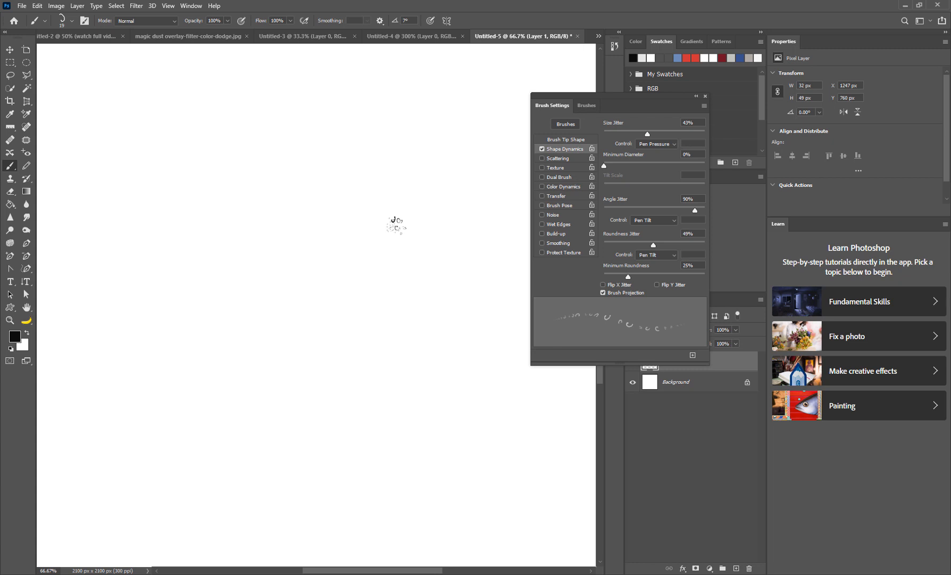
{"action": "mouse_move", "coordinate": [403, 235]}
{"action": "left_mouse_down"}
{"action": "mouse_move", "coordinate": [407, 241]}
{"action": "mouse_move", "coordinate": [392, 223]}
{"action": "mouse_move", "coordinate": [398, 238]}
{"action": "left_mouse_up"}
{"action": "key", "text": "ctrl+z"}
{"action": "key", "text": "ctrl+z"}
{"action": "key", "text": "m"}
{"action": "left_click_drag", "start_coordinate": [354, 196], "coordinate": [447, 265]}
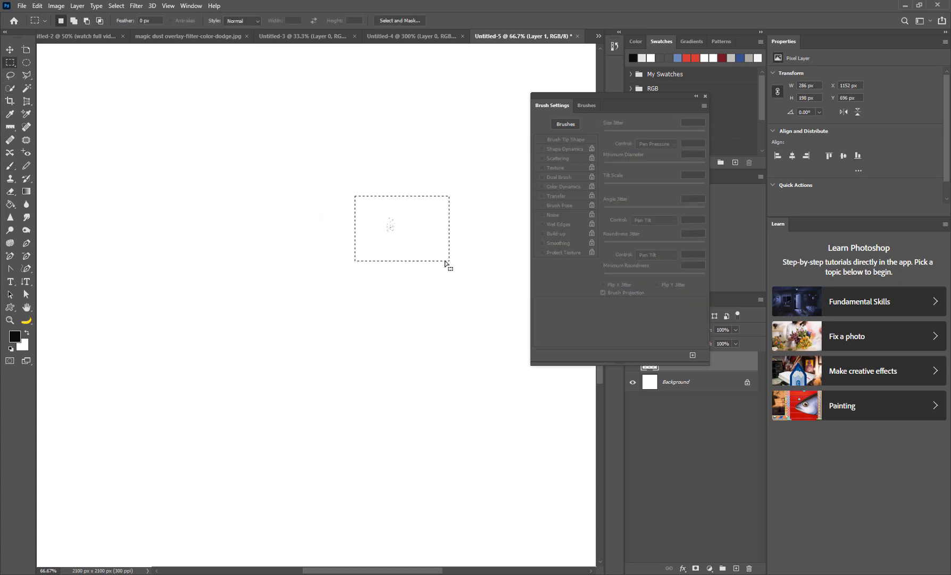
{"action": "left_click", "coordinate": [336, 216]}
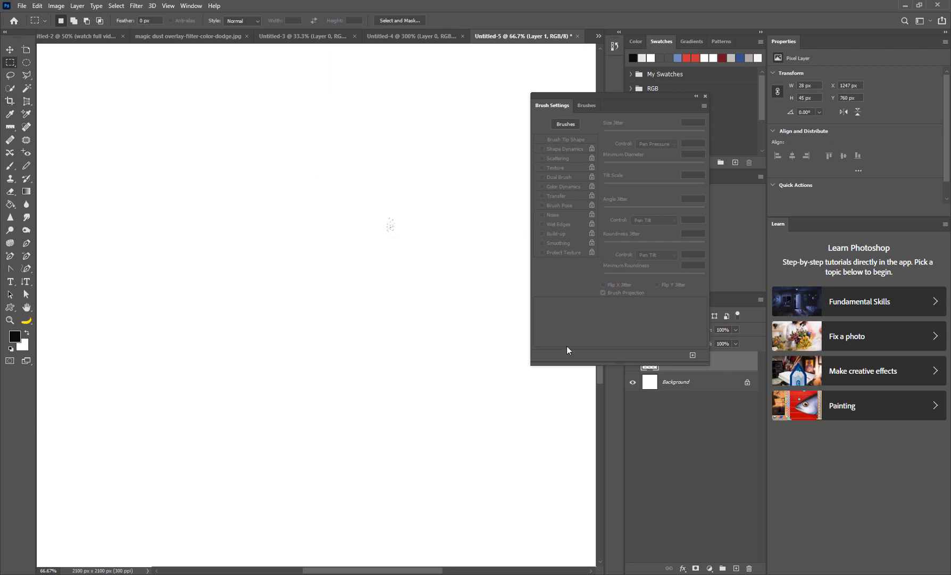
{"action": "left_click_drag", "start_coordinate": [346, 201], "coordinate": [423, 255]}
{"action": "key", "text": "Delete"}
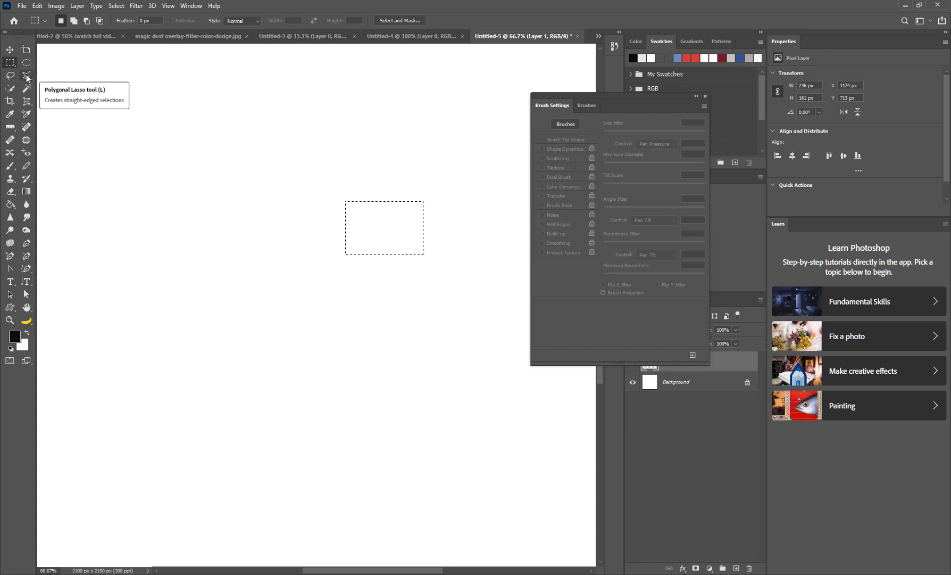
{"action": "key", "text": "ctrl+d"}
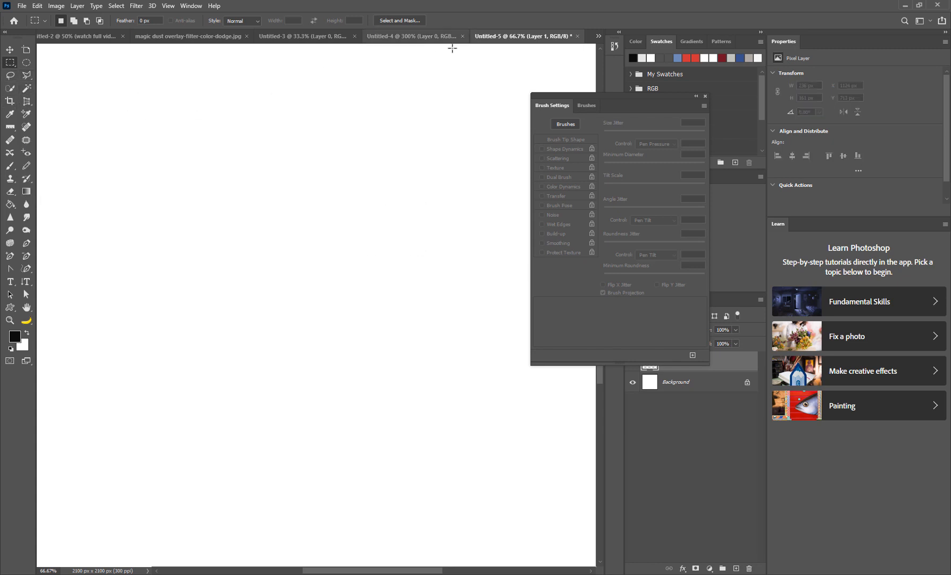
- Try Flip X Jitter on the curl brush with a test stroke, undo the stroke and disable the option again
{"action": "left_click", "coordinate": [10, 166]}
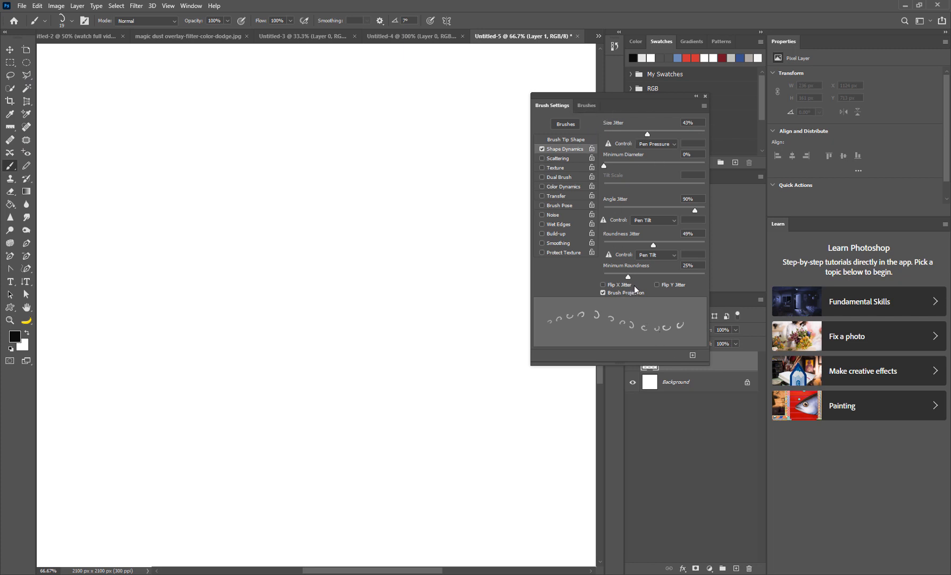
{"action": "left_click", "coordinate": [604, 285]}
{"action": "mouse_move", "coordinate": [409, 270]}
{"action": "left_mouse_down"}
{"action": "mouse_move", "coordinate": [397, 301]}
{"action": "mouse_move", "coordinate": [405, 286]}
{"action": "mouse_move", "coordinate": [418, 298]}
{"action": "mouse_move", "coordinate": [402, 287]}
{"action": "left_mouse_up"}
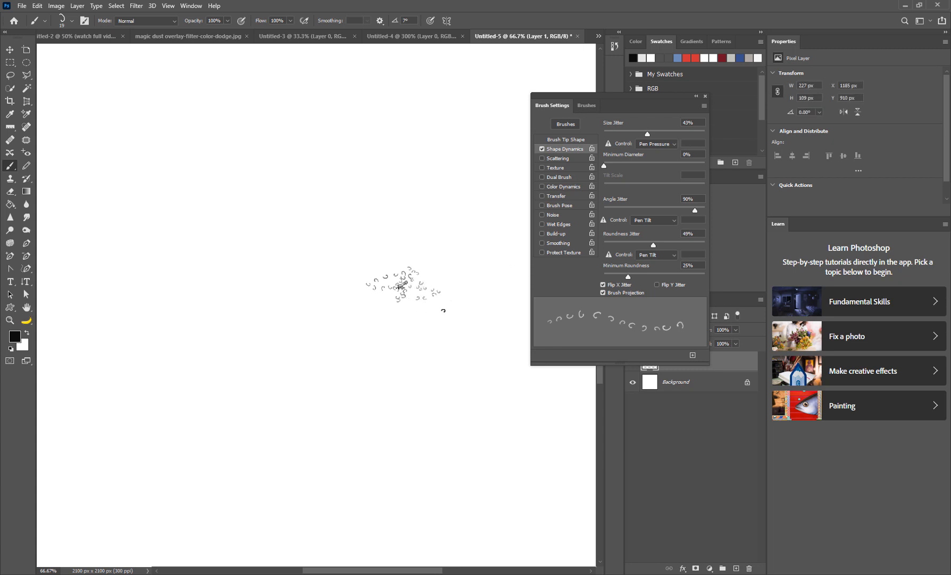
{"action": "key", "text": "ctrl+z"}
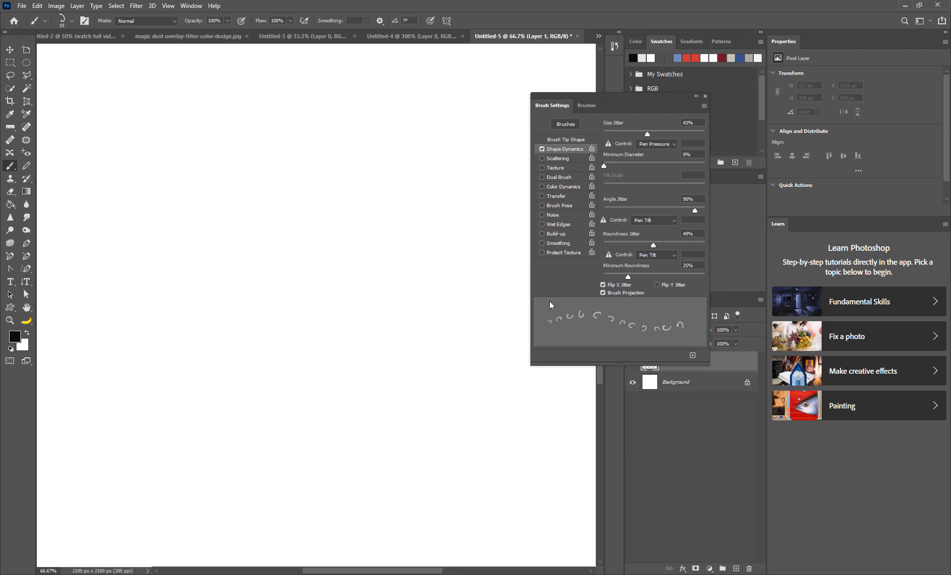
{"action": "left_click", "coordinate": [603, 285]}
- Set the curl brush's Minimum Diameter to 53% and paint a small round test patch
{"action": "left_click_drag", "start_coordinate": [604, 165], "coordinate": [658, 161]}
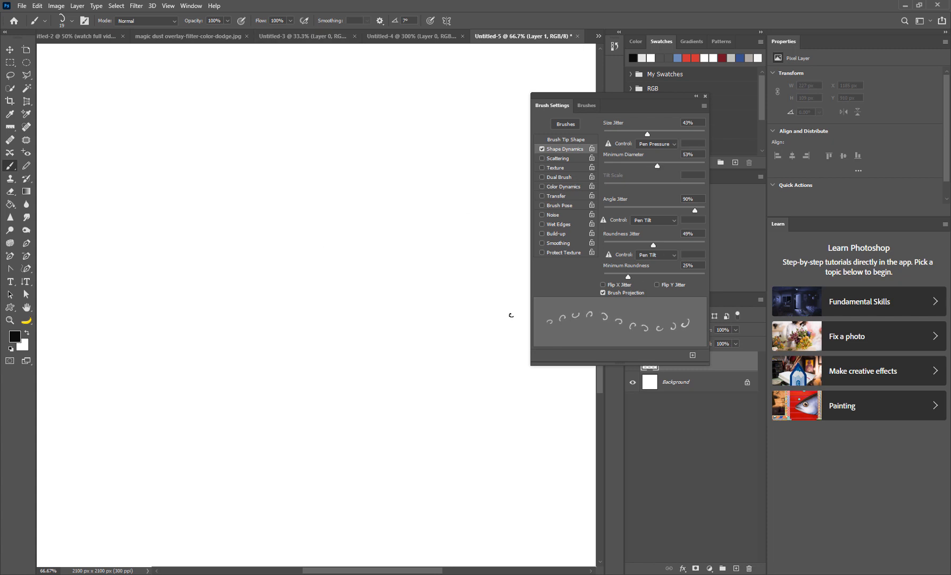
{"action": "mouse_move", "coordinate": [416, 302]}
{"action": "left_mouse_down"}
{"action": "mouse_move", "coordinate": [402, 328]}
{"action": "mouse_move", "coordinate": [428, 328]}
{"action": "mouse_move", "coordinate": [409, 331]}
{"action": "mouse_move", "coordinate": [422, 322]}
{"action": "mouse_move", "coordinate": [404, 323]}
{"action": "mouse_move", "coordinate": [417, 339]}
{"action": "left_mouse_up"}
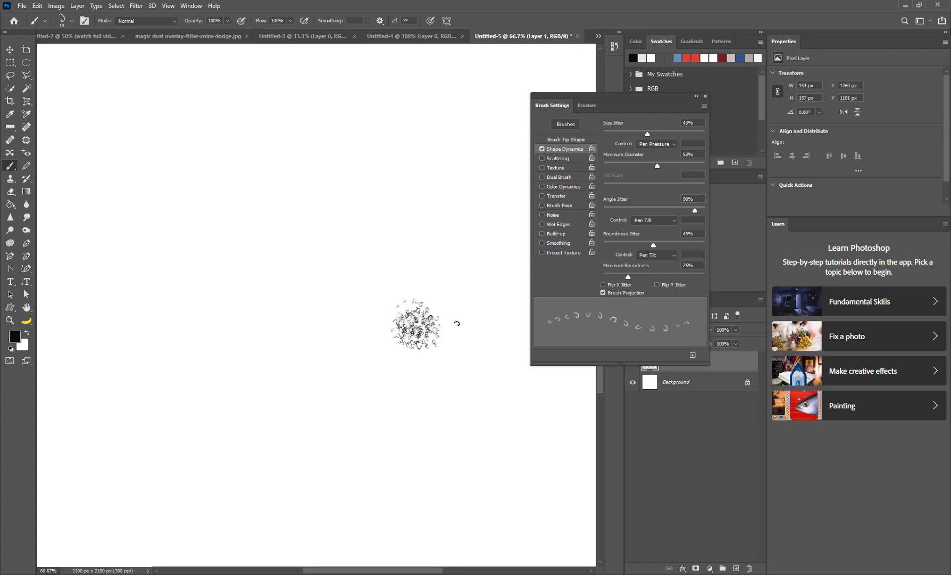
- Outline the test patch with a rectangular selection, drop the selection and fill the whole layer with the white background color
{"action": "left_click", "coordinate": [10, 62]}
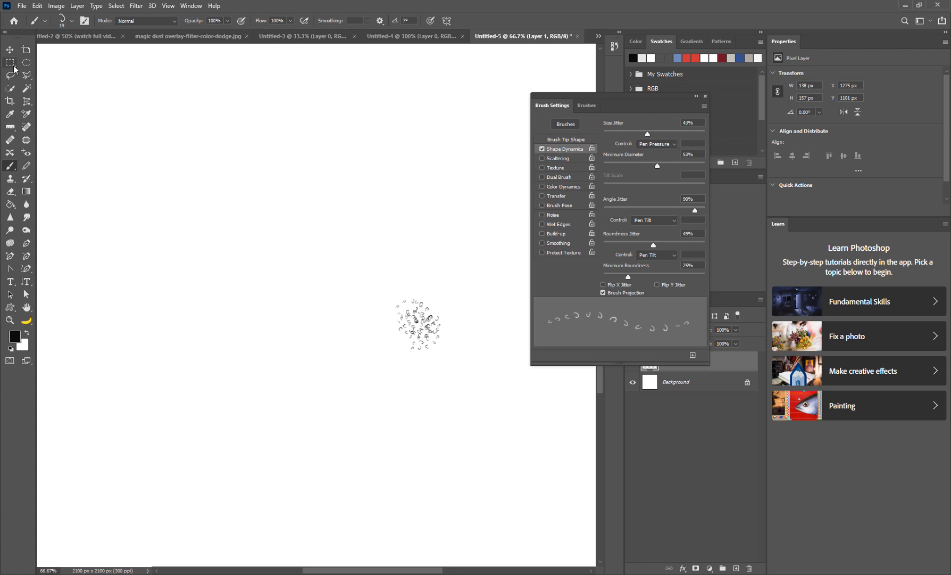
{"action": "left_click_drag", "start_coordinate": [338, 264], "coordinate": [465, 410]}
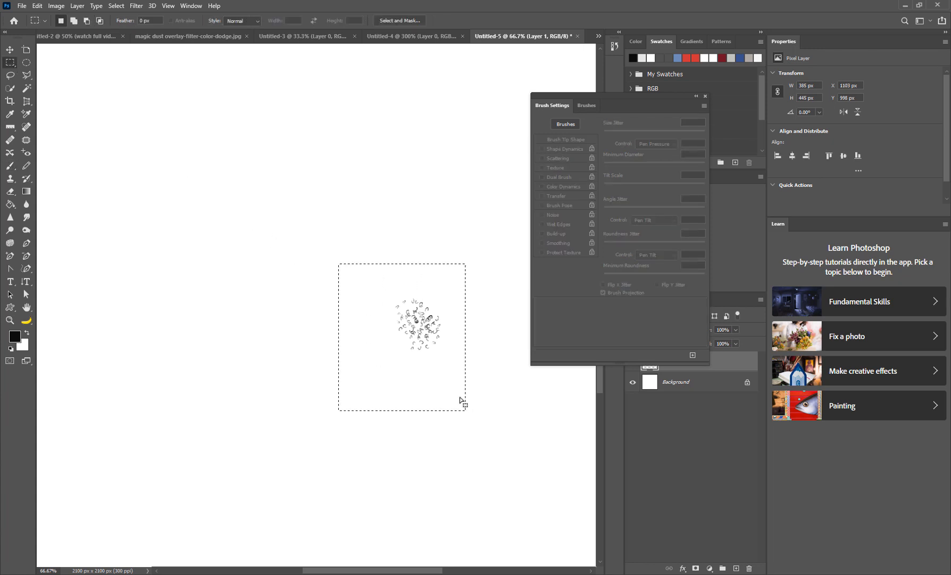
{"action": "left_click", "coordinate": [461, 392]}
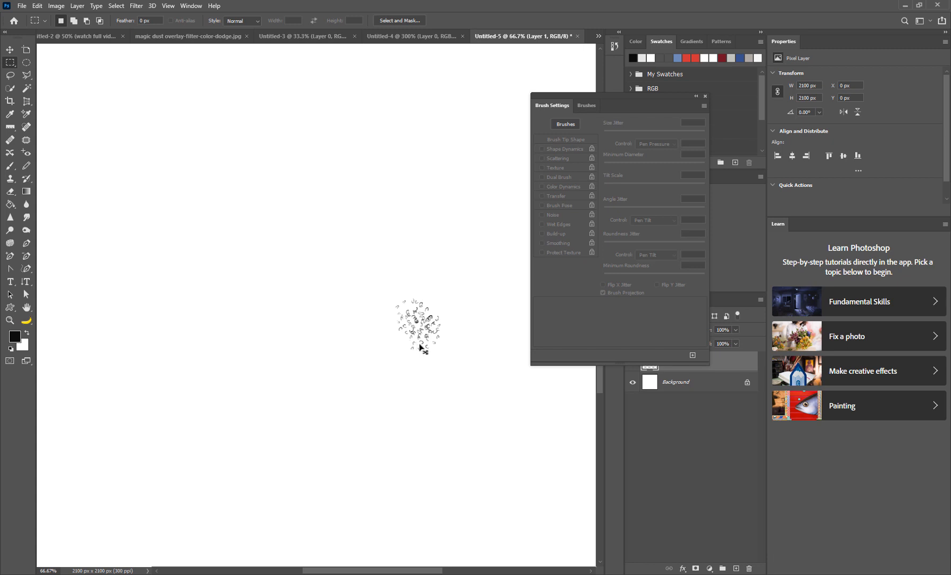
{"action": "key", "text": "ctrl+BackSpace"}
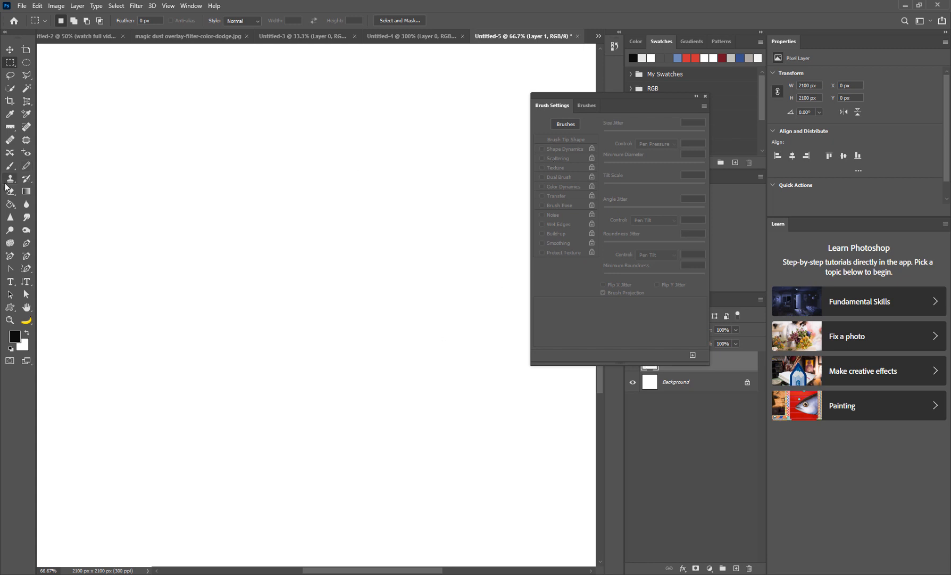
- Set the curl brush's Size Jitter to 100%
{"action": "left_click", "coordinate": [10, 166]}
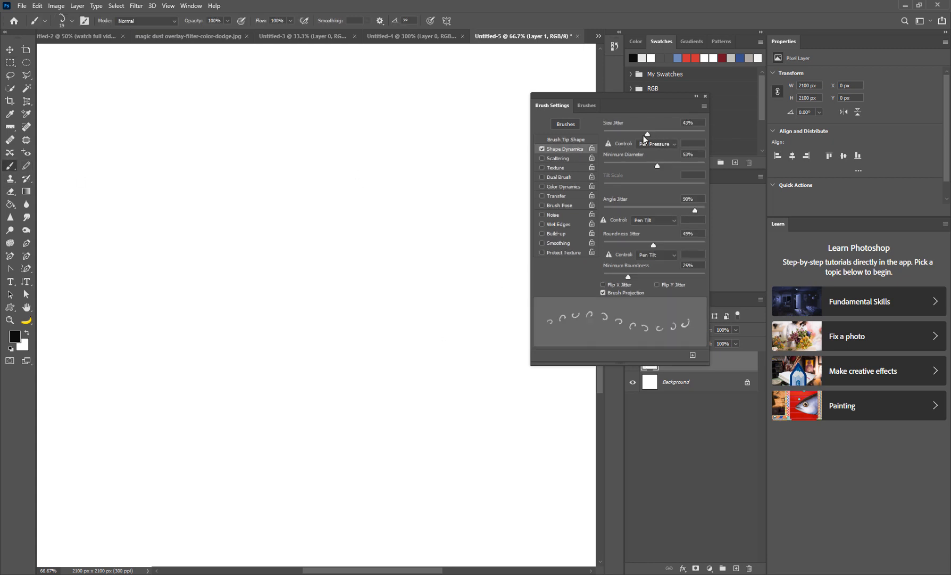
{"action": "left_click_drag", "start_coordinate": [652, 132], "coordinate": [728, 141]}
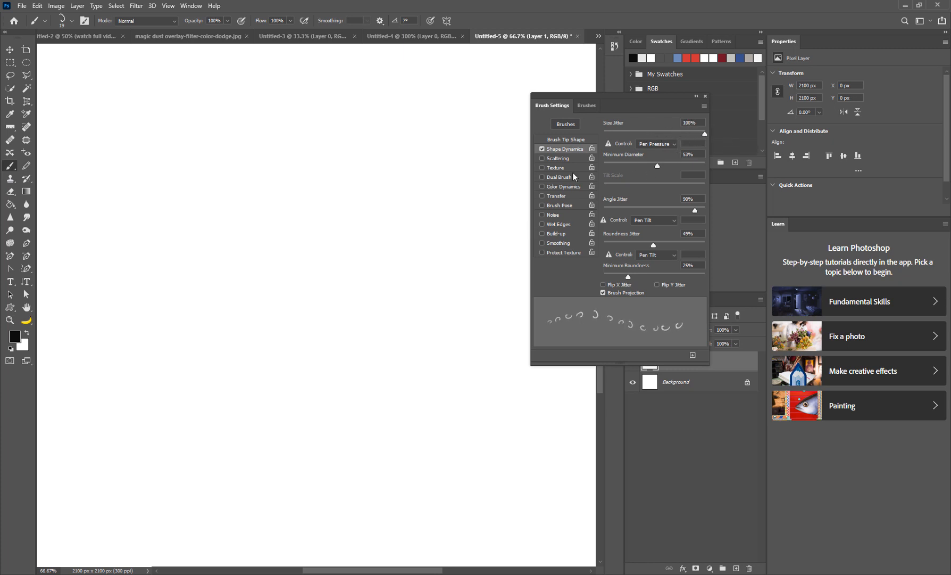
- Enable Scattering on the curl brush with Scatter 172% and Count 2, and remove the test patch painted to try it
{"action": "left_click", "coordinate": [563, 158]}
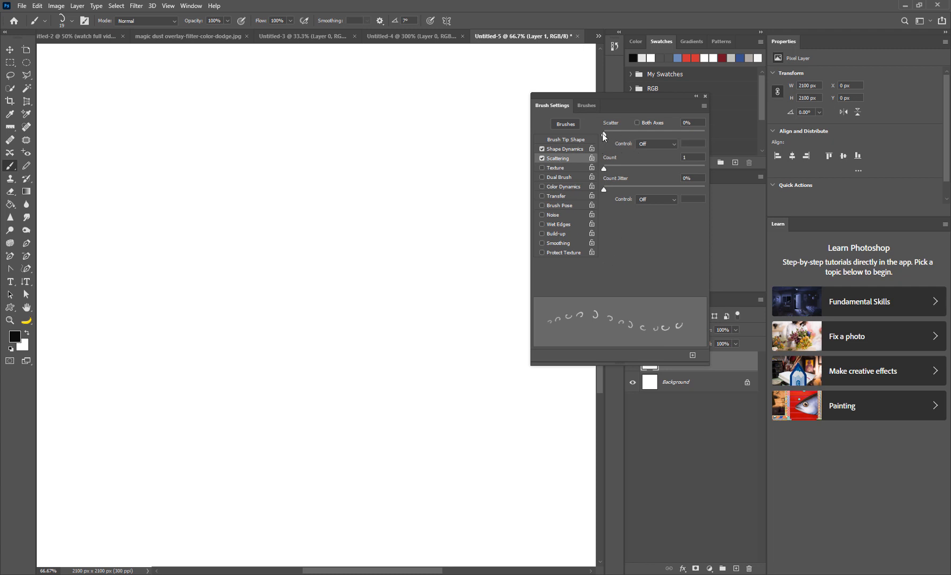
{"action": "mouse_move", "coordinate": [603, 133]}
{"action": "left_mouse_down"}
{"action": "mouse_move", "coordinate": [627, 132]}
{"action": "mouse_move", "coordinate": [612, 167]}
{"action": "left_mouse_up"}
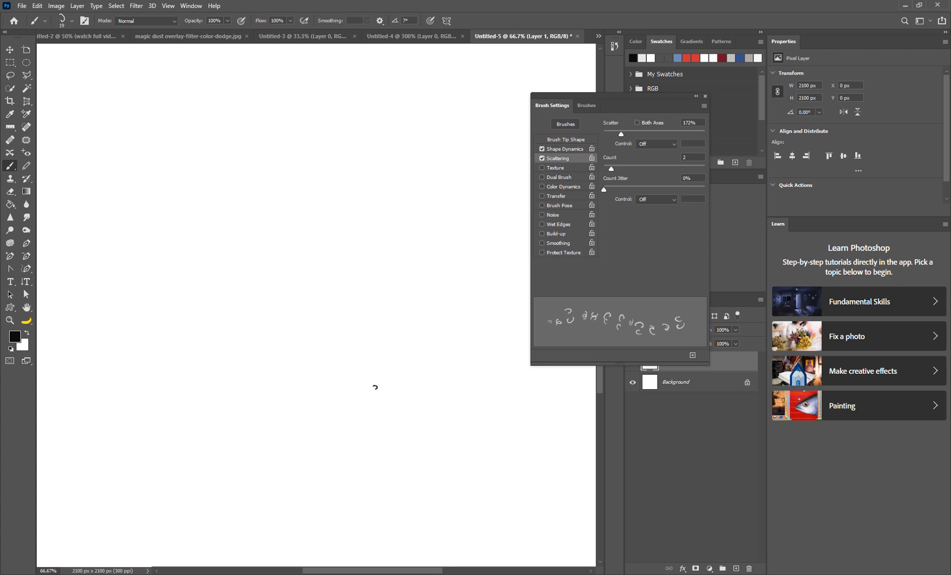
{"action": "mouse_move", "coordinate": [312, 284]}
{"action": "left_mouse_down"}
{"action": "mouse_move", "coordinate": [325, 312]}
{"action": "mouse_move", "coordinate": [331, 290]}
{"action": "mouse_move", "coordinate": [354, 306]}
{"action": "mouse_move", "coordinate": [381, 303]}
{"action": "mouse_move", "coordinate": [346, 272]}
{"action": "mouse_move", "coordinate": [325, 271]}
{"action": "mouse_move", "coordinate": [306, 301]}
{"action": "mouse_move", "coordinate": [367, 320]}
{"action": "left_mouse_up"}
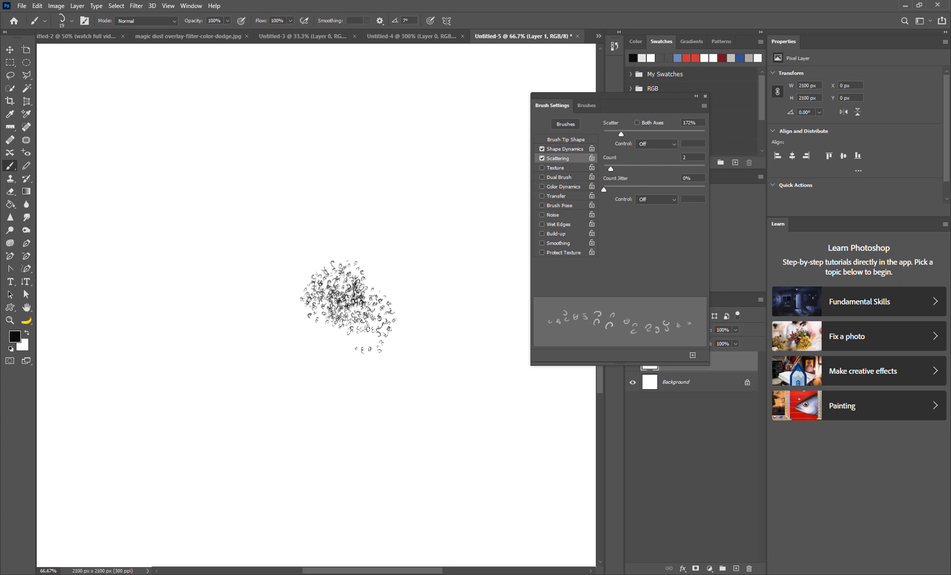
{"action": "key", "text": "ctrl+z"}
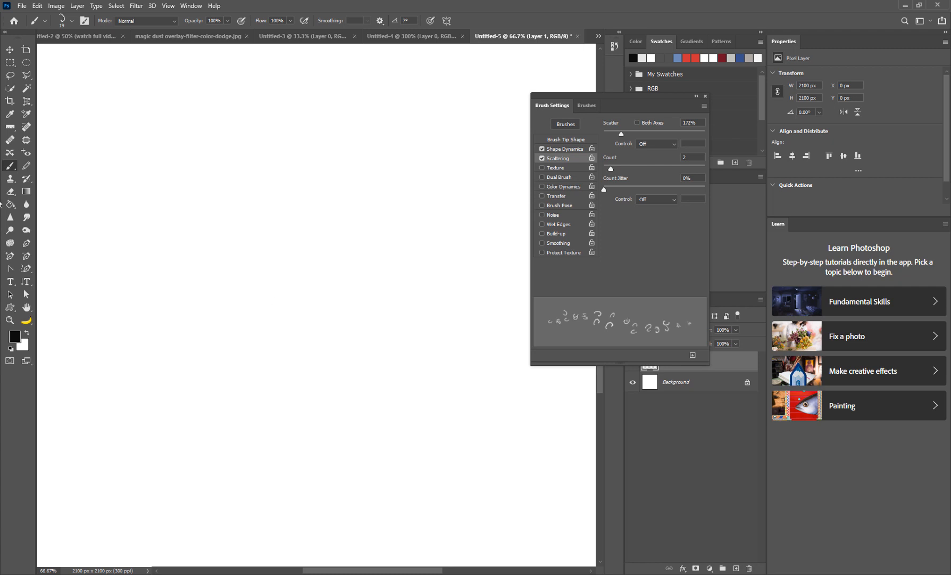
- Enable Both Axes for the brush's scatter, paint a trial patch and undo back to the previous scattered test patch
{"action": "left_click", "coordinate": [637, 122]}
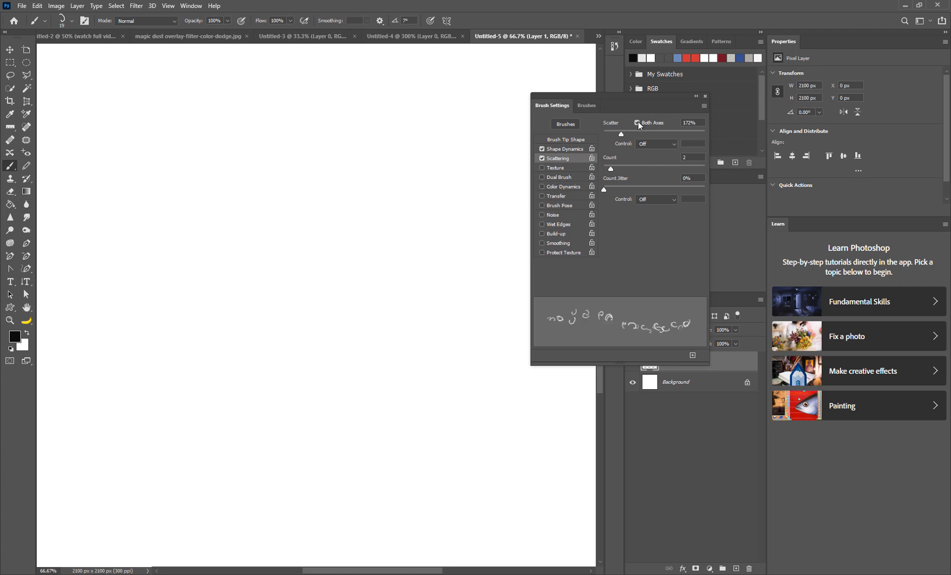
{"action": "mouse_move", "coordinate": [295, 291]}
{"action": "left_mouse_down"}
{"action": "mouse_move", "coordinate": [275, 275]}
{"action": "mouse_move", "coordinate": [303, 308]}
{"action": "mouse_move", "coordinate": [303, 293]}
{"action": "mouse_move", "coordinate": [319, 309]}
{"action": "mouse_move", "coordinate": [328, 301]}
{"action": "mouse_move", "coordinate": [279, 293]}
{"action": "mouse_move", "coordinate": [317, 302]}
{"action": "mouse_move", "coordinate": [307, 299]}
{"action": "mouse_move", "coordinate": [322, 319]}
{"action": "mouse_move", "coordinate": [293, 308]}
{"action": "mouse_move", "coordinate": [322, 304]}
{"action": "mouse_move", "coordinate": [309, 287]}
{"action": "mouse_move", "coordinate": [327, 298]}
{"action": "left_mouse_up"}
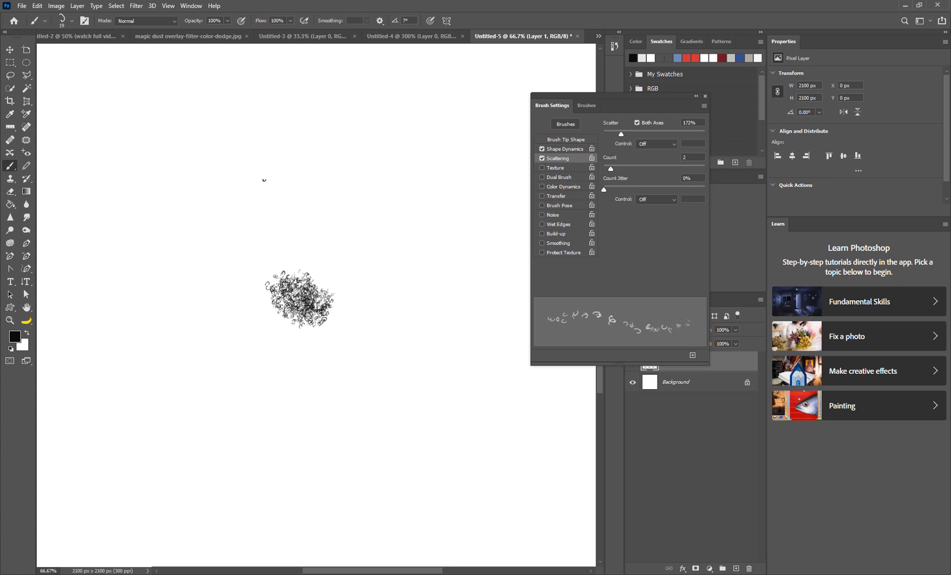
{"action": "key", "text": "ctrl+z"}
{"action": "key", "text": "ctrl+z"}
{"action": "key", "text": "ctrl+z"}
{"action": "key", "text": "ctrl+z"}
{"action": "key", "text": "ctrl+z"}
{"action": "key", "text": "ctrl+z"}
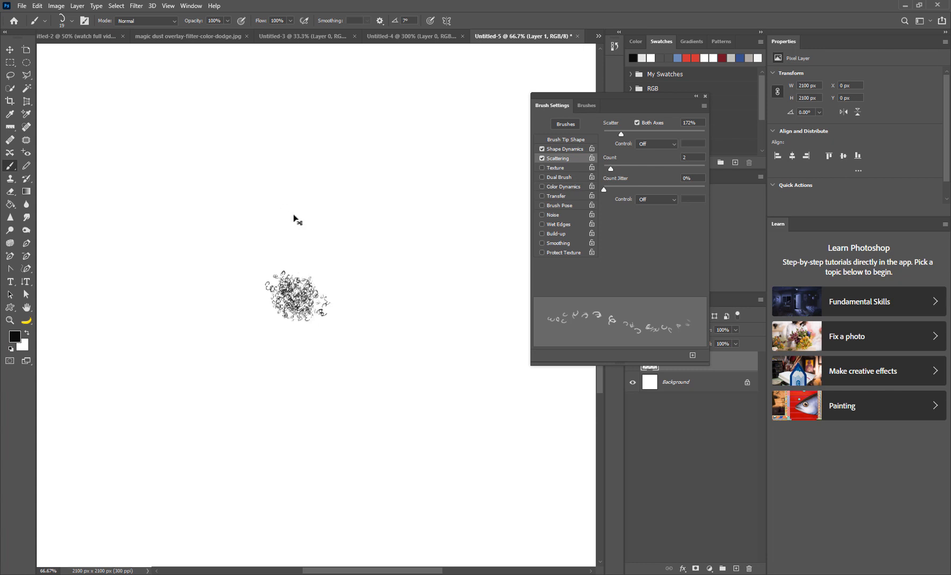
{"action": "key", "text": "ctrl+z"}
{"action": "key", "text": "ctrl+z"}
{"action": "key", "text": "ctrl+z"}
{"action": "key", "text": "ctrl+z"}
{"action": "key", "text": "ctrl+z"}
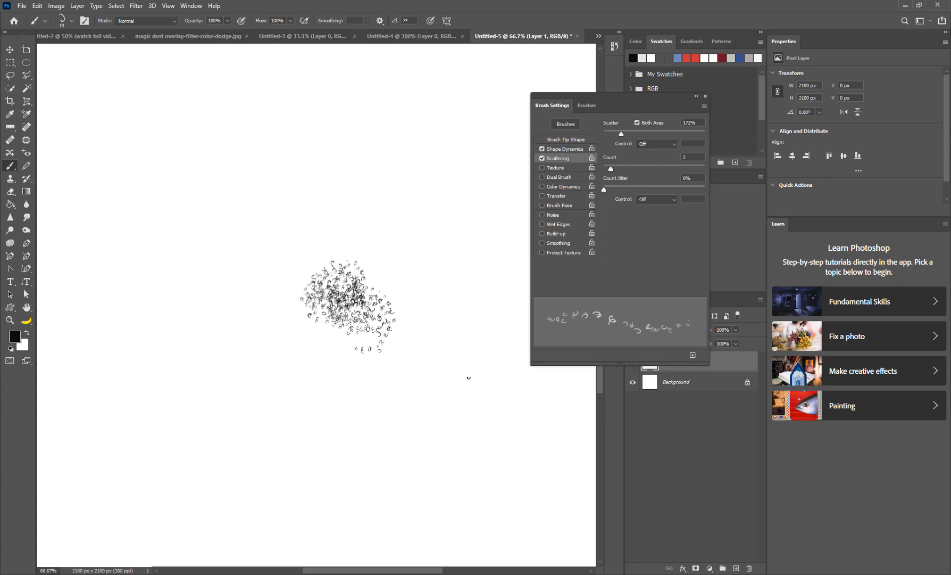
- Delete the scattered test patch with a rectangular selection, deselect and return to the Brush tool
{"action": "left_click", "coordinate": [10, 63]}
{"action": "left_click_drag", "start_coordinate": [283, 232], "coordinate": [462, 389]}
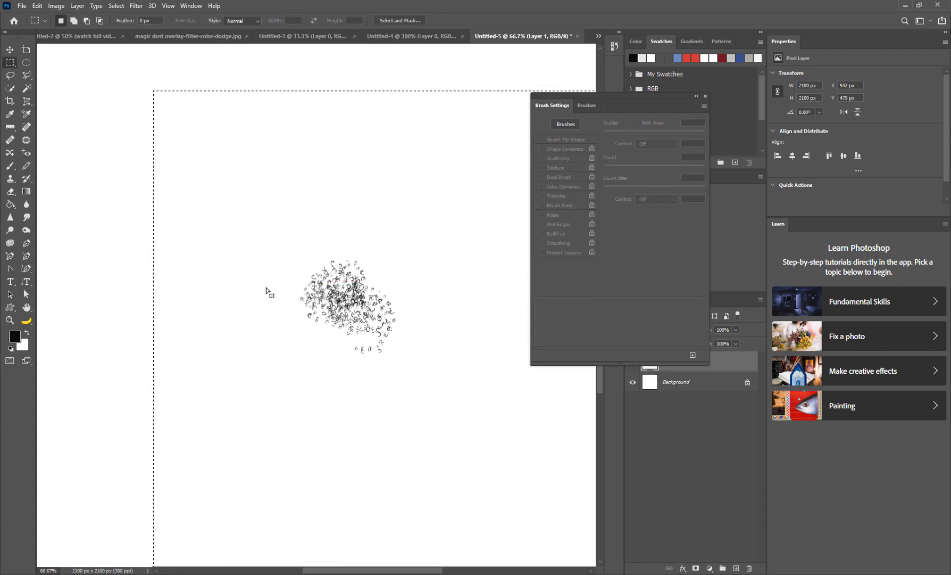
{"action": "key", "text": "Delete"}
{"action": "key", "text": "ctrl+d"}
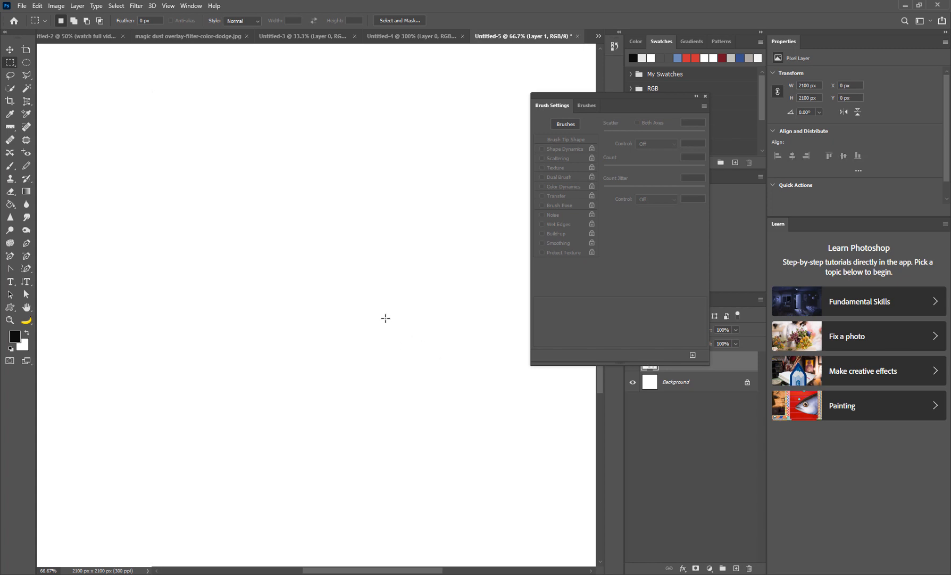
{"action": "left_click", "coordinate": [10, 165]}
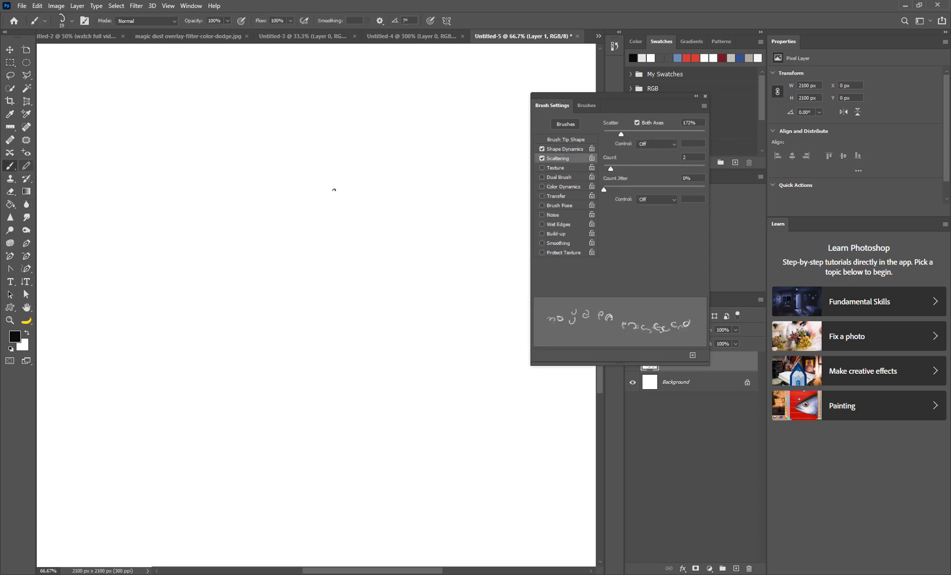
- Raise the scatter Count to 14, try it with vertical strokes on the canvas and undo the strokes
{"action": "left_click_drag", "start_coordinate": [613, 166], "coordinate": [692, 166]}
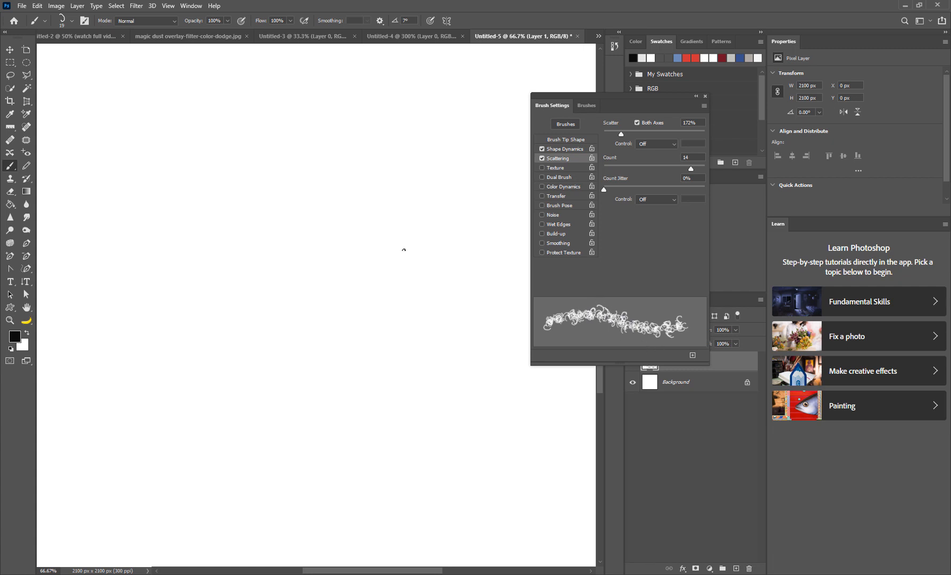
{"action": "mouse_move", "coordinate": [351, 254]}
{"action": "left_mouse_down"}
{"action": "mouse_move", "coordinate": [357, 346]}
{"action": "mouse_move", "coordinate": [370, 383]}
{"action": "mouse_move", "coordinate": [352, 438]}
{"action": "left_mouse_up"}
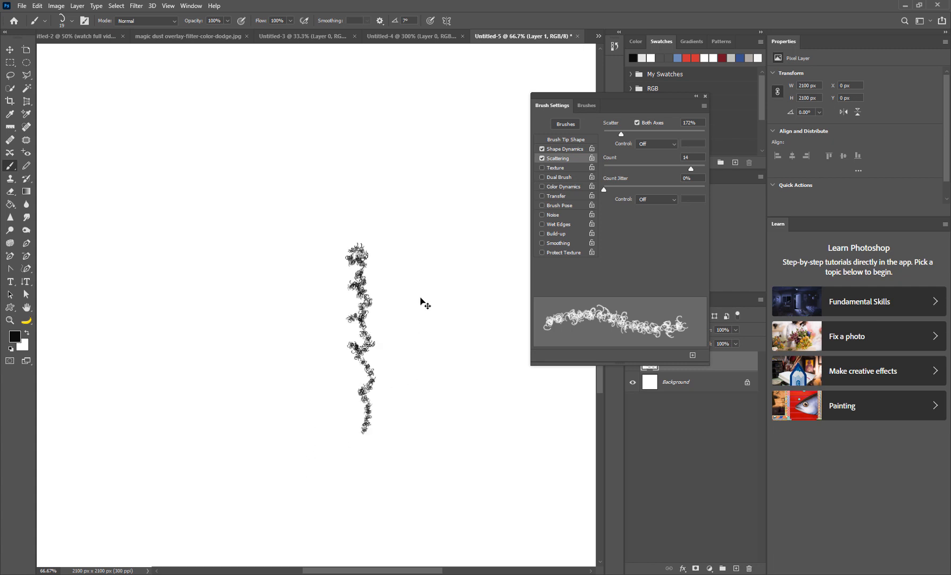
{"action": "key", "text": "ctrl+z"}
{"action": "key", "text": "ctrl+z"}
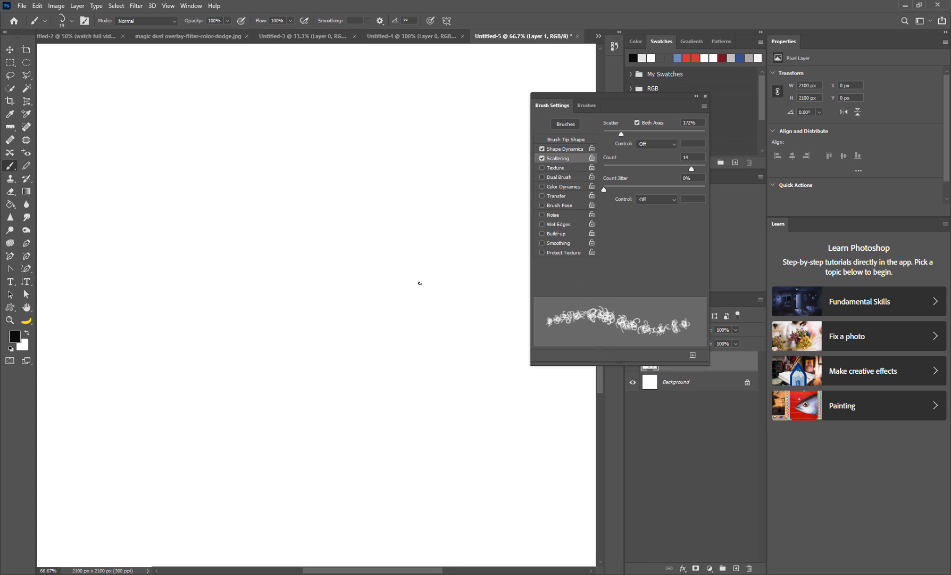
{"action": "mouse_move", "coordinate": [408, 253]}
{"action": "left_mouse_down"}
{"action": "mouse_move", "coordinate": [410, 381]}
{"action": "mouse_move", "coordinate": [434, 389]}
{"action": "mouse_move", "coordinate": [451, 226]}
{"action": "mouse_move", "coordinate": [479, 319]}
{"action": "mouse_move", "coordinate": [466, 487]}
{"action": "left_mouse_up"}
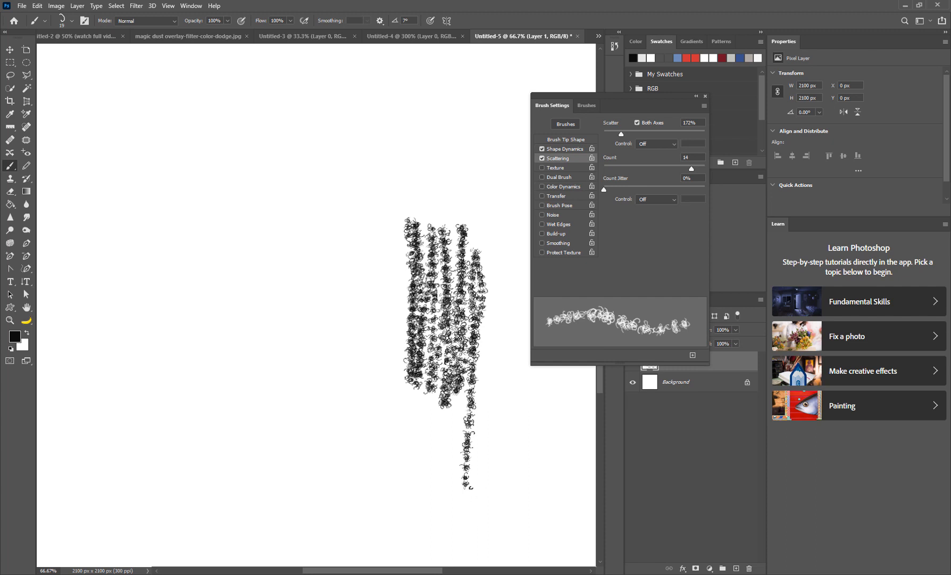
{"action": "key", "text": "ctrl+z"}
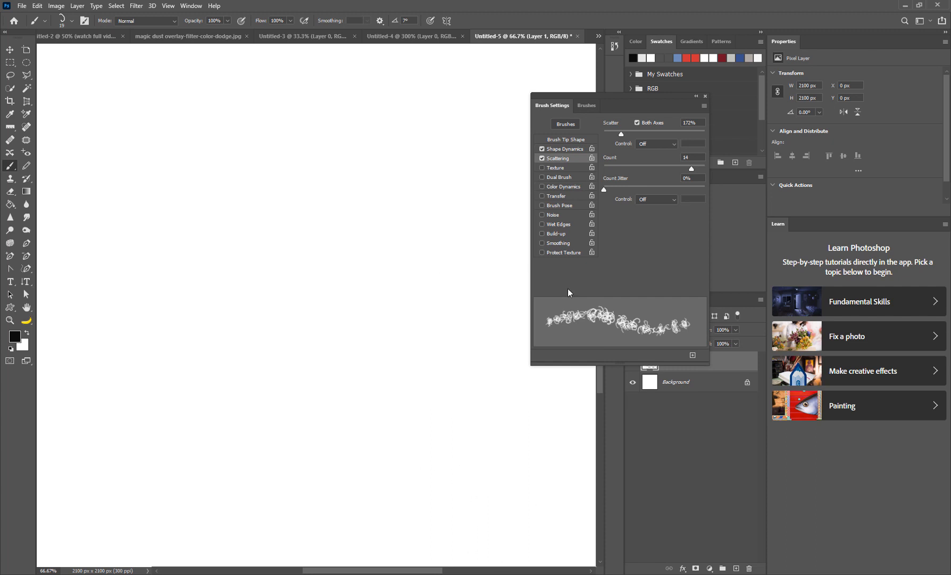
- Set the curl brush's tip Spacing to 84% and its scatter Count Jitter to 21%
{"action": "left_click", "coordinate": [549, 140]}
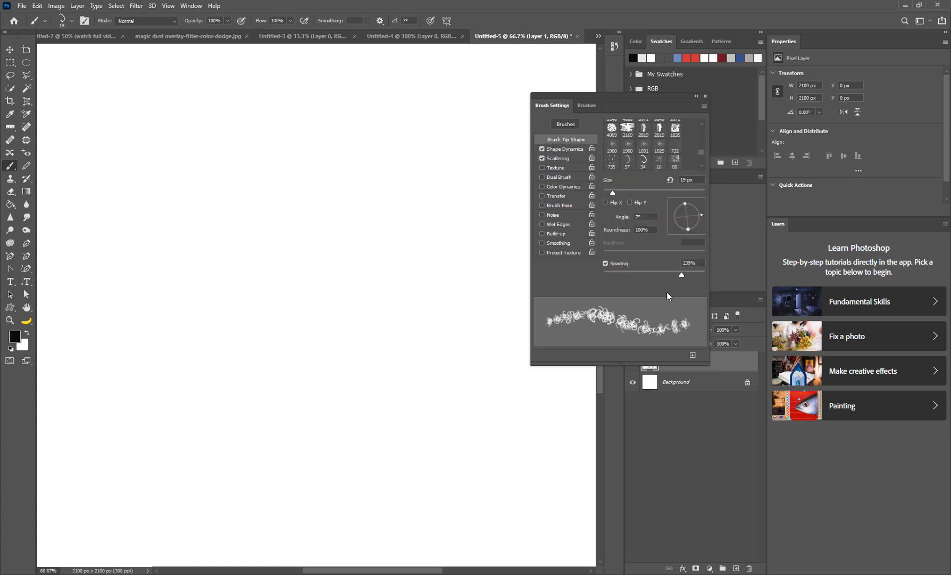
{"action": "left_click_drag", "start_coordinate": [681, 279], "coordinate": [646, 277]}
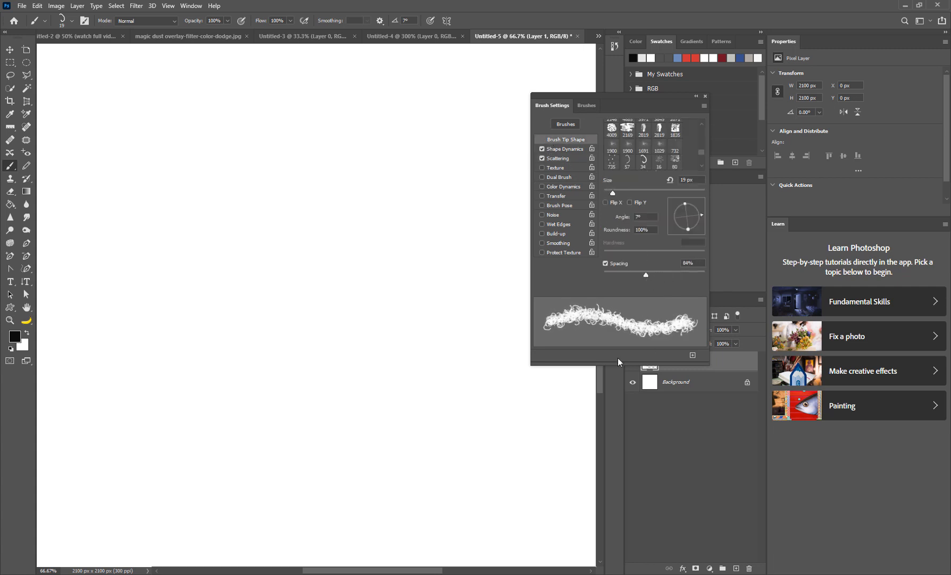
{"action": "left_click", "coordinate": [558, 159]}
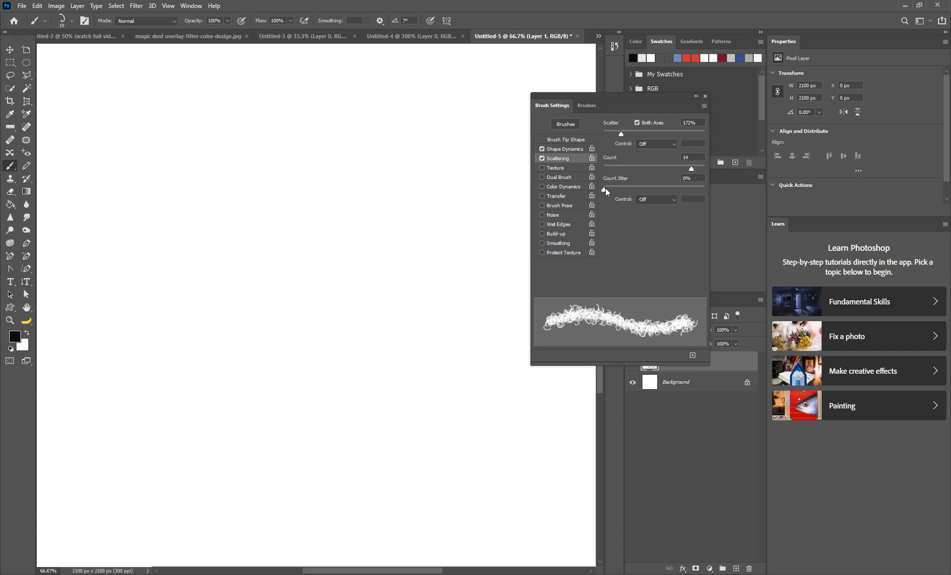
{"action": "left_click_drag", "start_coordinate": [605, 188], "coordinate": [625, 187]}
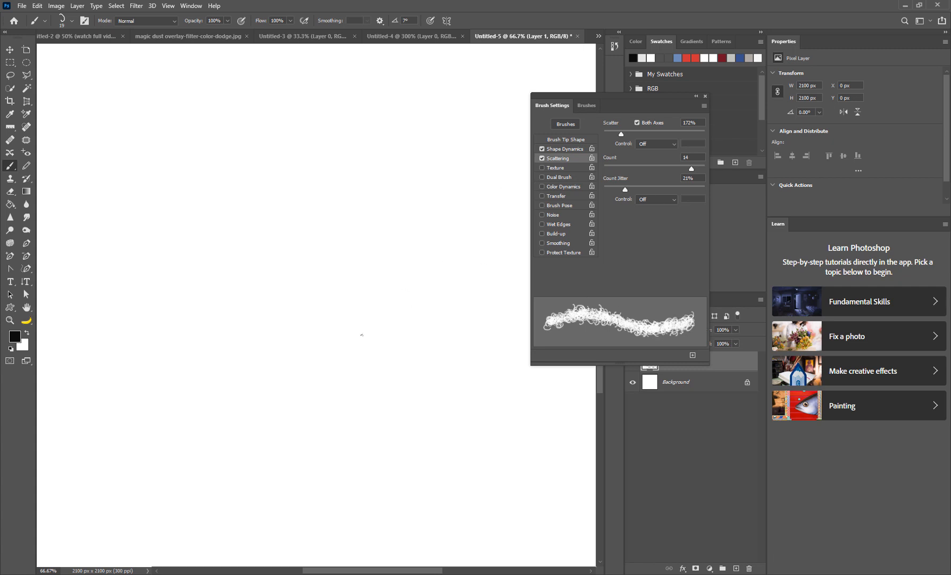
- Paint a loop with a wavy diagonal tail as a test stroke, inspect its curls at 200% and return to the Brush tool
{"action": "mouse_move", "coordinate": [362, 335]}
{"action": "left_mouse_down"}
{"action": "mouse_move", "coordinate": [460, 476]}
{"action": "mouse_move", "coordinate": [456, 499]}
{"action": "left_mouse_up"}
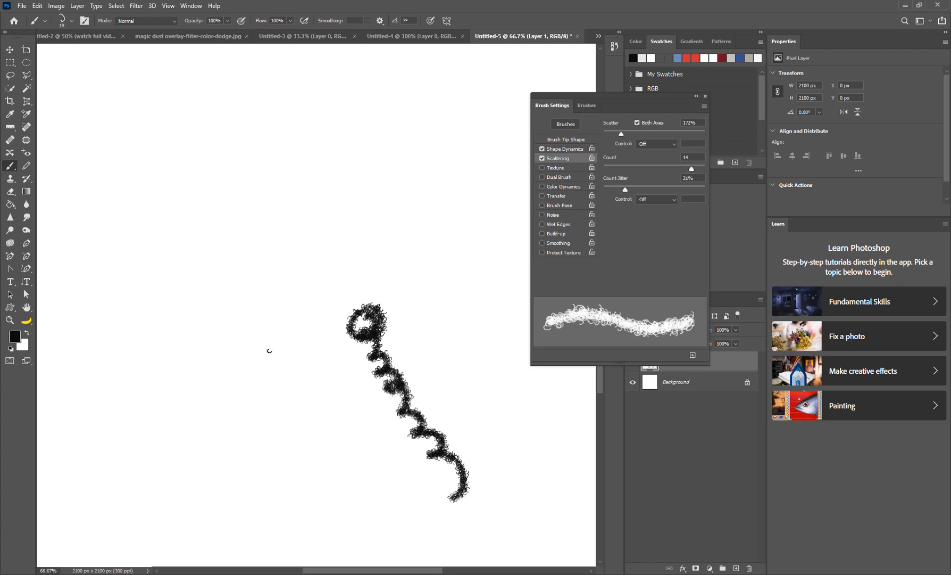
{"action": "key", "text": "z"}
{"action": "left_click", "coordinate": [340, 366]}
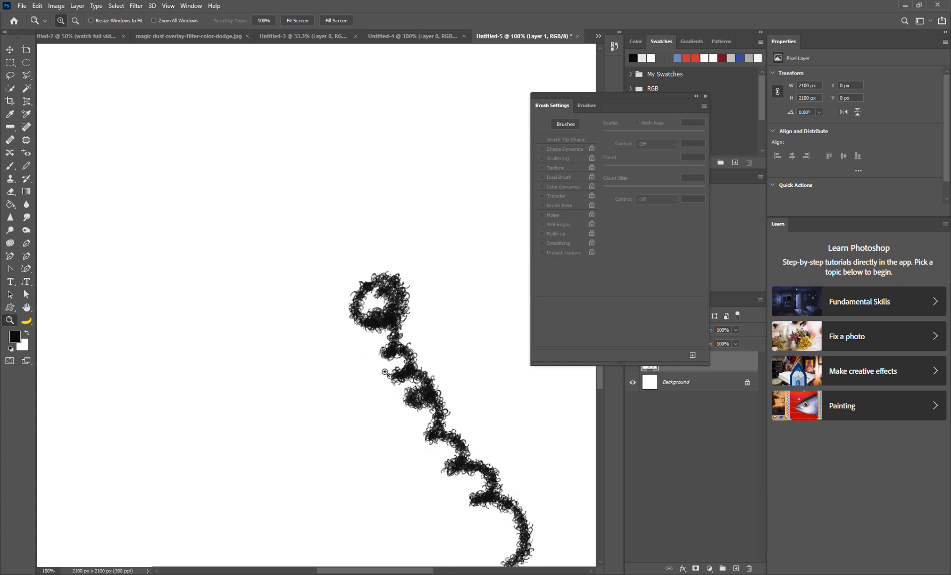
{"action": "left_click", "coordinate": [385, 371]}
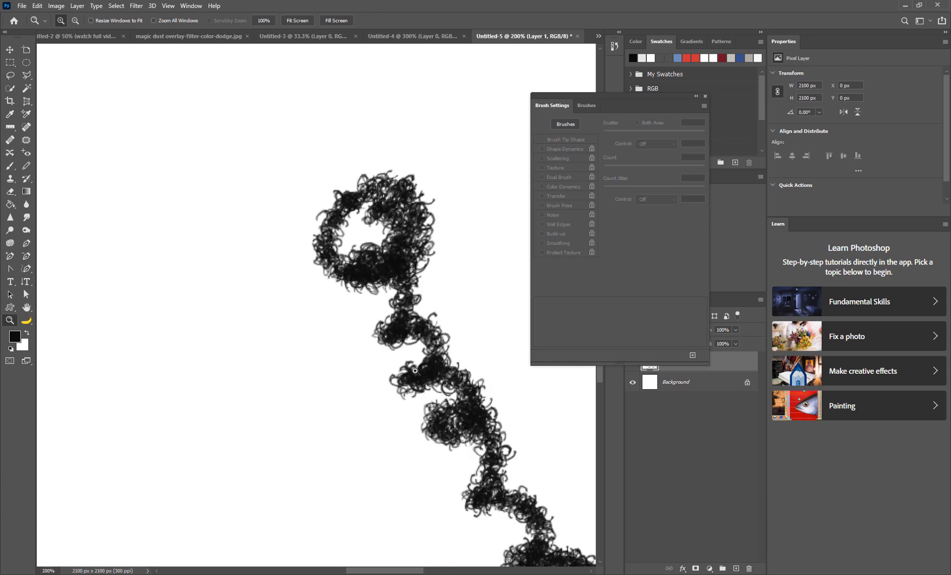
{"action": "key", "text": "ctrl+minus"}
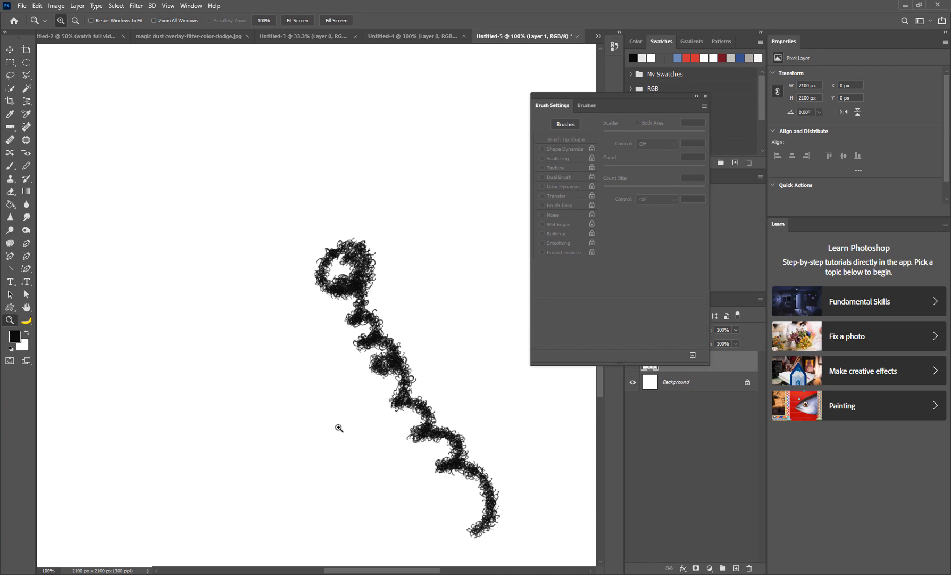
{"action": "left_click", "coordinate": [10, 49]}
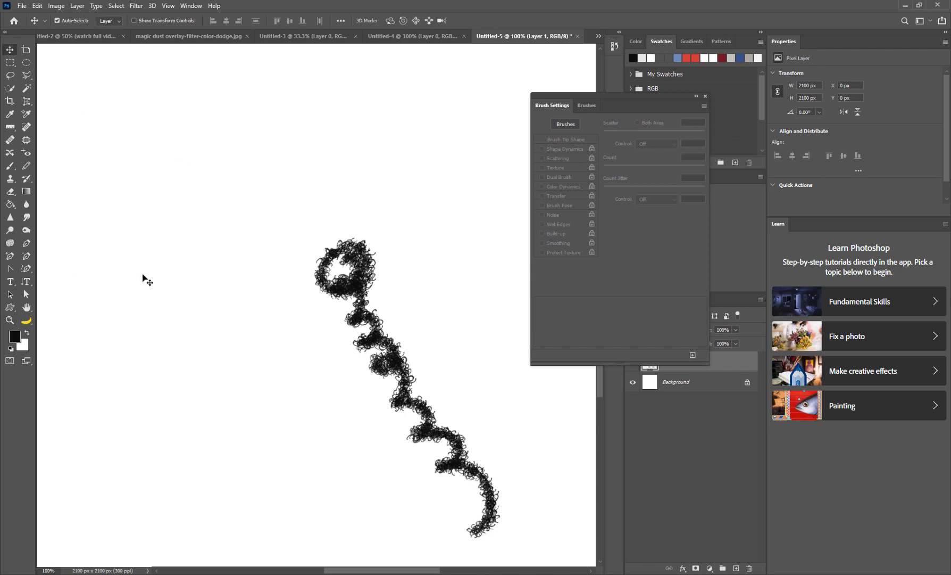
{"action": "left_click", "coordinate": [10, 166]}
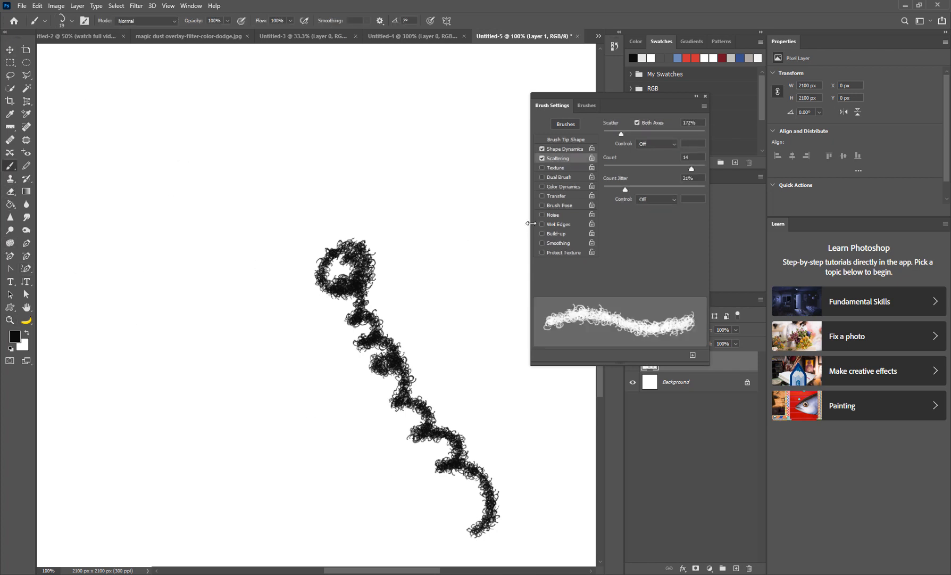
- Enable Texture on the curl brush and look through the available pattern groups and pattern options without picking one
{"action": "left_click", "coordinate": [562, 167]}
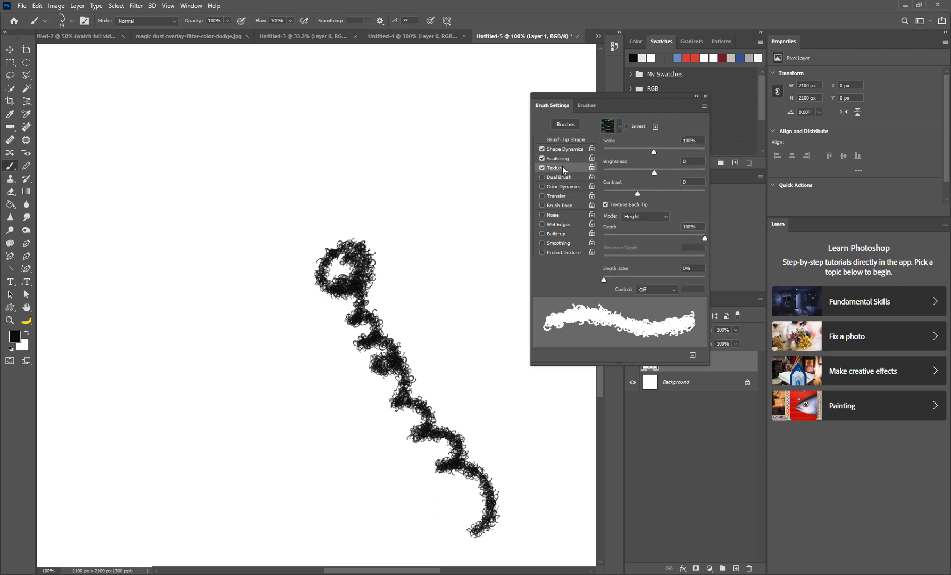
{"action": "left_click", "coordinate": [617, 126]}
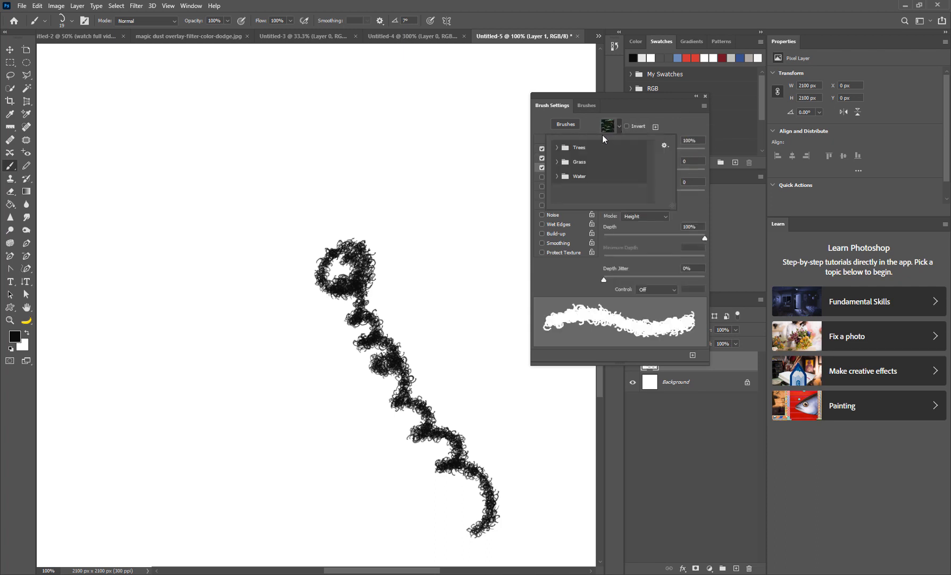
{"action": "left_click", "coordinate": [639, 114]}
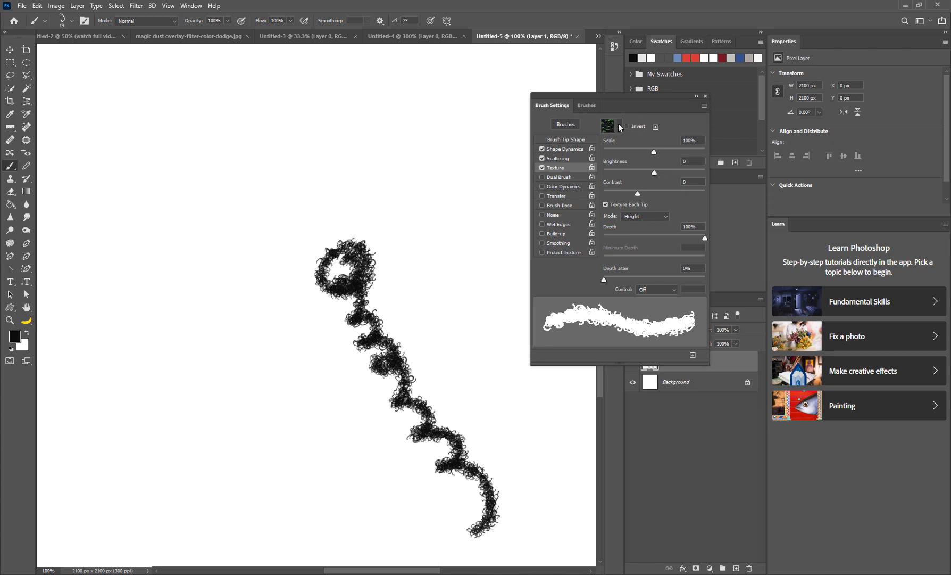
{"action": "left_click", "coordinate": [619, 127]}
{"action": "left_click", "coordinate": [665, 145]}
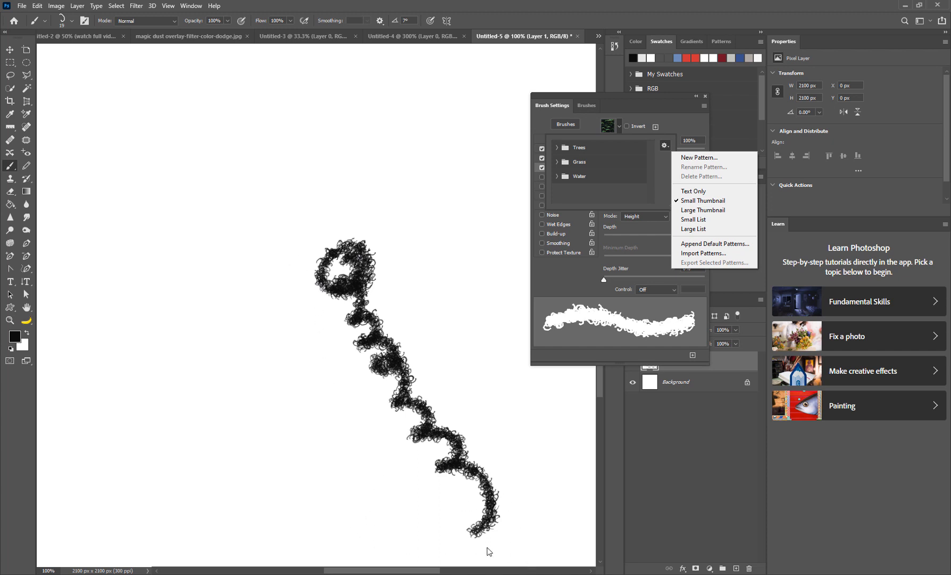
{"action": "left_click", "coordinate": [650, 112]}
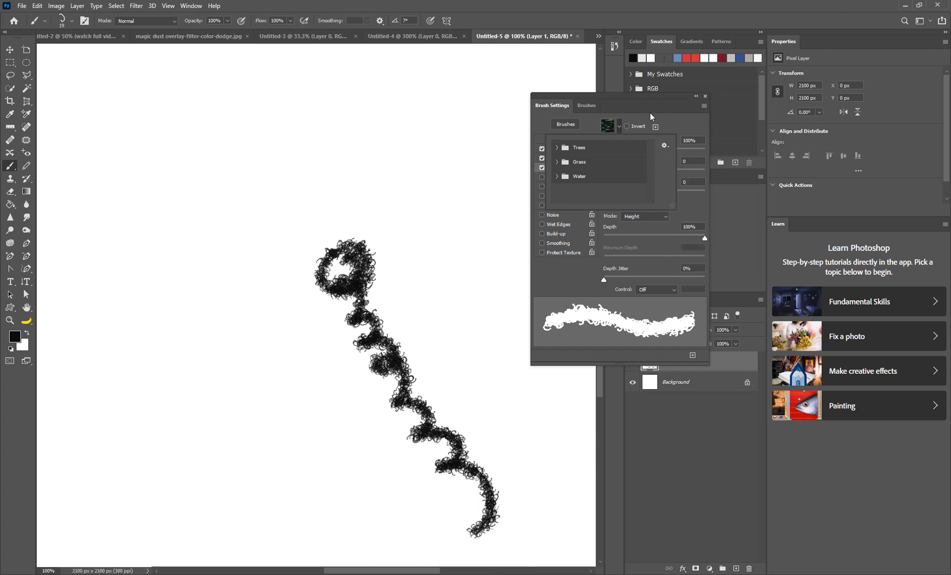
- Enable Invert for the brush texture and compare the stroke preview with Texture off and on again
{"action": "left_click", "coordinate": [628, 125]}
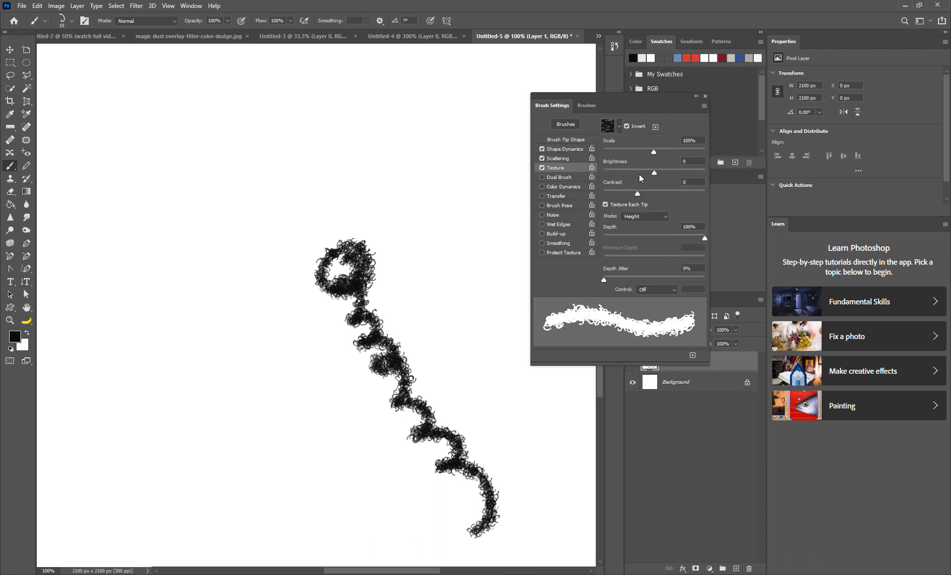
{"action": "left_click", "coordinate": [618, 126]}
{"action": "left_click", "coordinate": [616, 128]}
{"action": "left_click", "coordinate": [543, 167]}
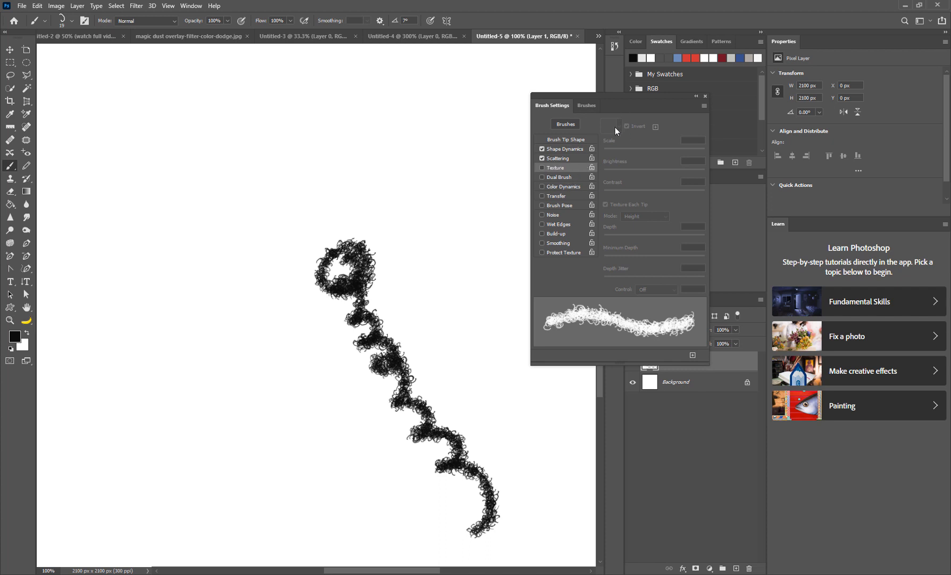
{"action": "left_click", "coordinate": [542, 168]}
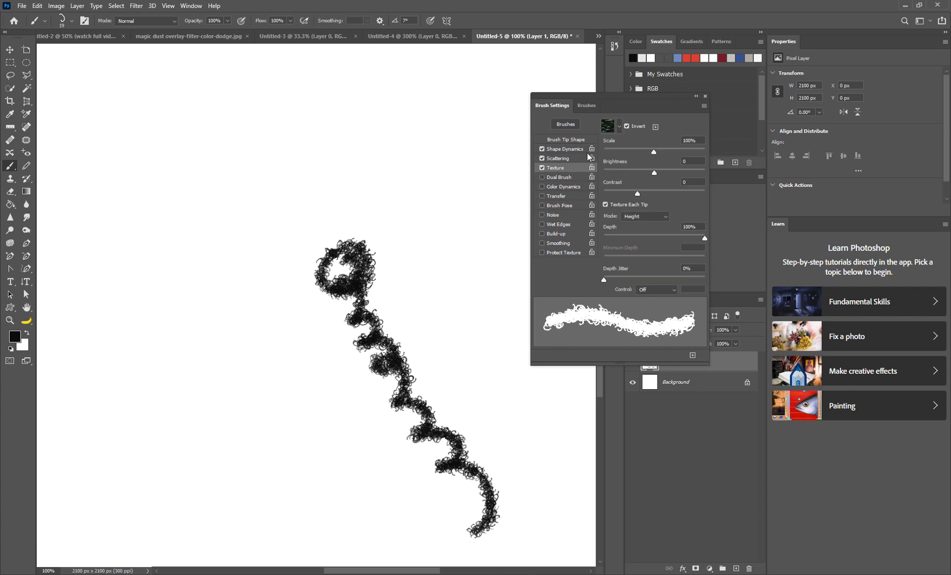
- Set the brush texture Mode to Darken and its Depth to 90%
{"action": "left_click", "coordinate": [637, 216]}
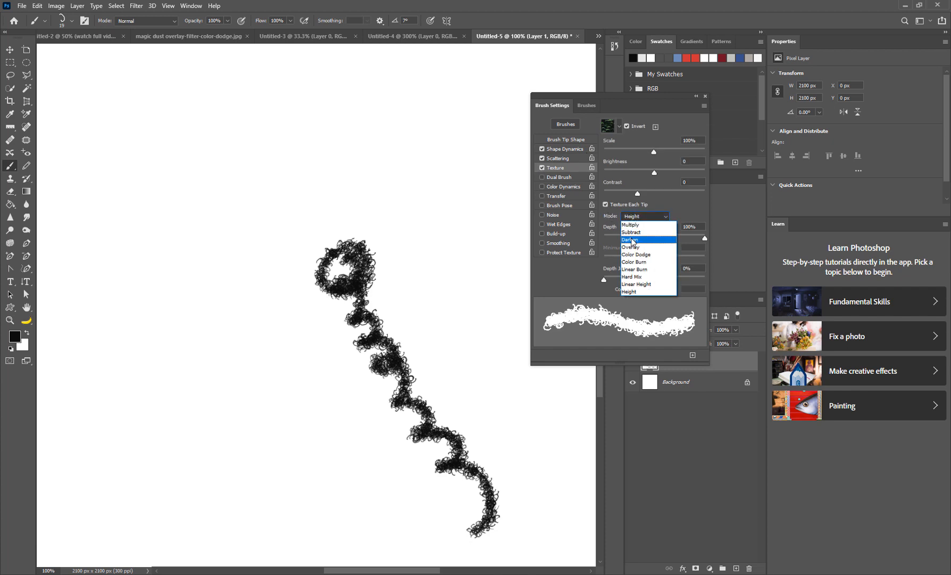
{"action": "left_click", "coordinate": [605, 205]}
{"action": "left_click", "coordinate": [606, 205]}
{"action": "left_click", "coordinate": [605, 205]}
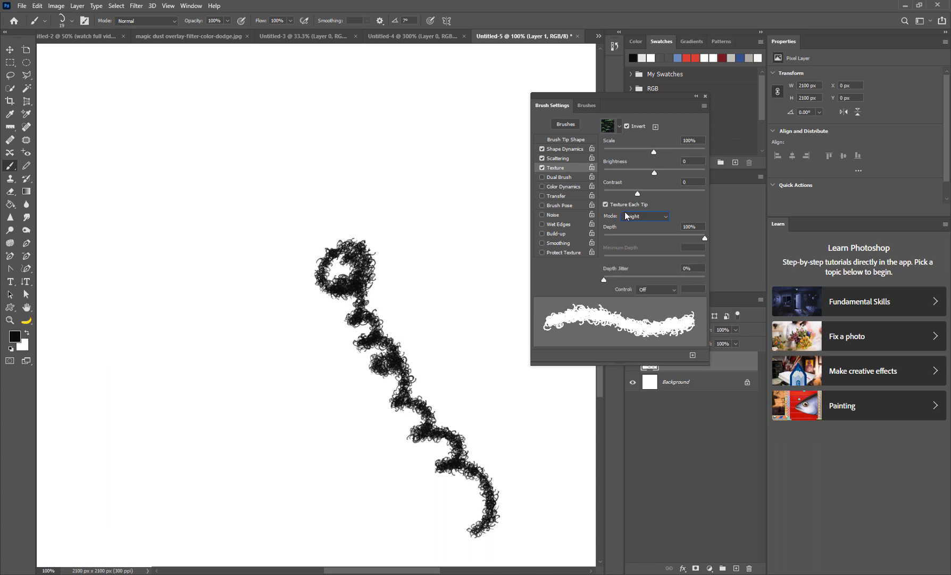
{"action": "left_click", "coordinate": [631, 216]}
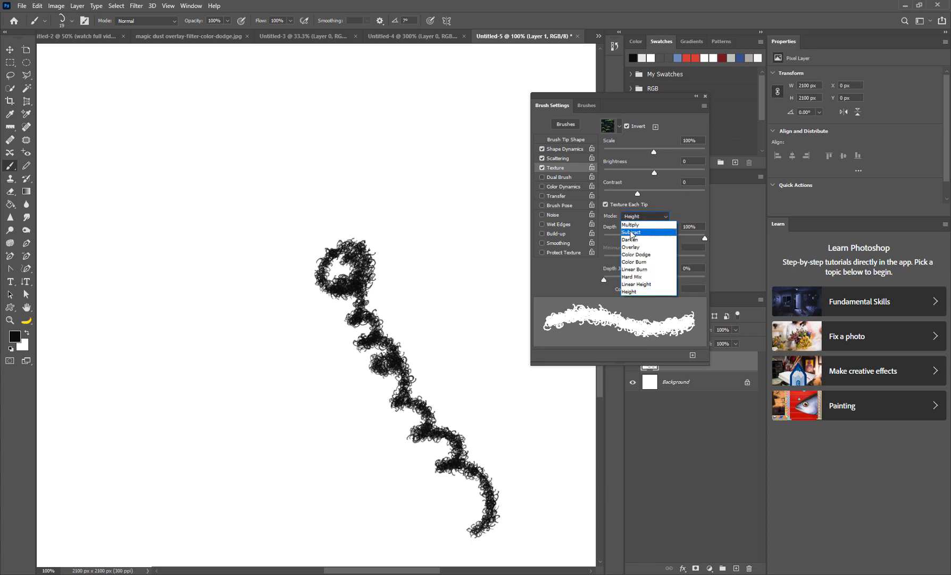
{"action": "left_click", "coordinate": [631, 232]}
{"action": "left_click", "coordinate": [633, 217]}
{"action": "left_click", "coordinate": [634, 240]}
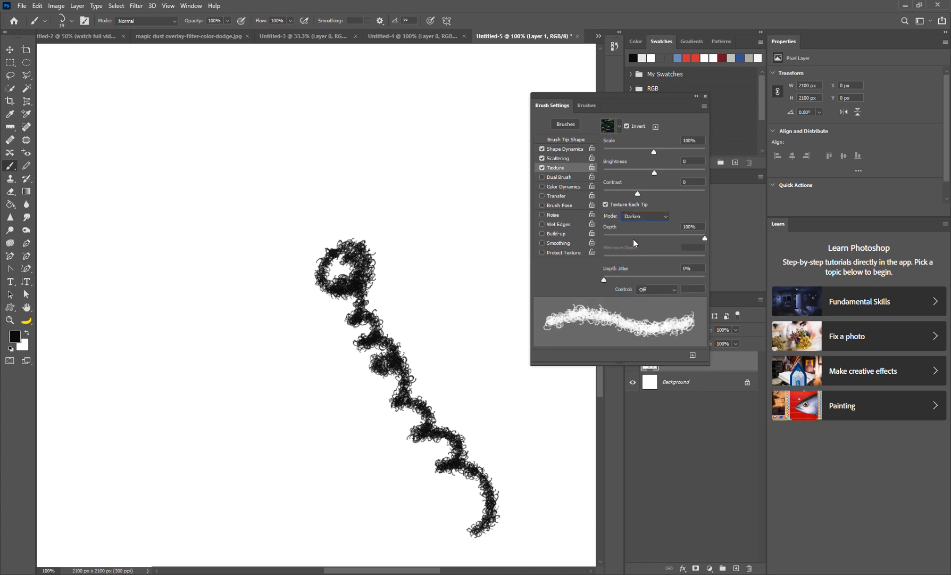
{"action": "mouse_move", "coordinate": [703, 234]}
{"action": "left_mouse_down"}
{"action": "mouse_move", "coordinate": [663, 237]}
{"action": "mouse_move", "coordinate": [695, 237]}
{"action": "left_mouse_up"}
- Paint a loop with a wavy tail, a criss-cross scribble and a branching mark to test the Darken texture
{"action": "mouse_move", "coordinate": [418, 187]}
{"action": "left_mouse_down"}
{"action": "mouse_move", "coordinate": [437, 199]}
{"action": "mouse_move", "coordinate": [409, 199]}
{"action": "mouse_move", "coordinate": [442, 237]}
{"action": "mouse_move", "coordinate": [429, 266]}
{"action": "mouse_move", "coordinate": [460, 289]}
{"action": "mouse_move", "coordinate": [468, 345]}
{"action": "left_mouse_up"}
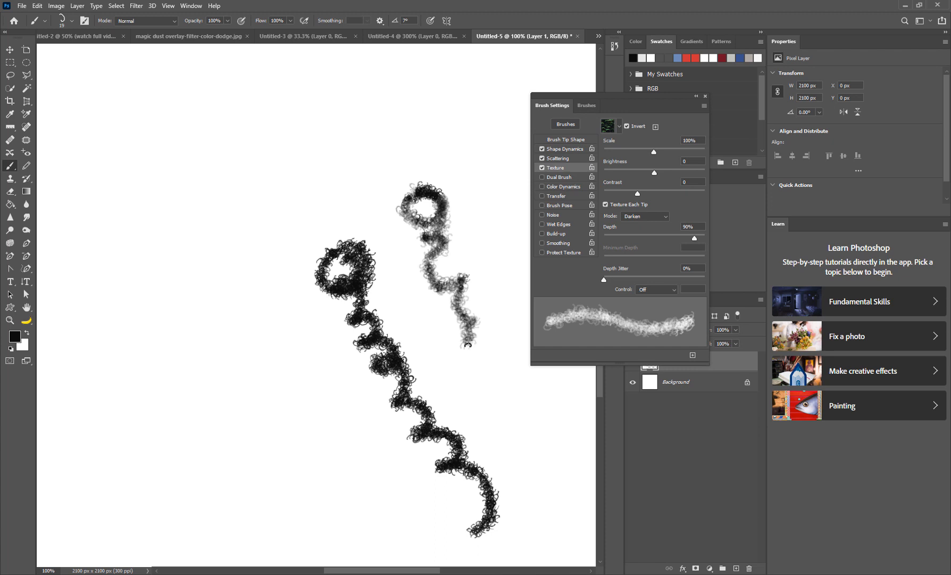
{"action": "mouse_move", "coordinate": [245, 169]}
{"action": "left_mouse_down"}
{"action": "mouse_move", "coordinate": [249, 198]}
{"action": "mouse_move", "coordinate": [285, 200]}
{"action": "mouse_move", "coordinate": [241, 202]}
{"action": "mouse_move", "coordinate": [303, 181]}
{"action": "mouse_move", "coordinate": [305, 221]}
{"action": "mouse_move", "coordinate": [252, 214]}
{"action": "mouse_move", "coordinate": [290, 247]}
{"action": "mouse_move", "coordinate": [266, 268]}
{"action": "mouse_move", "coordinate": [280, 297]}
{"action": "left_mouse_up"}
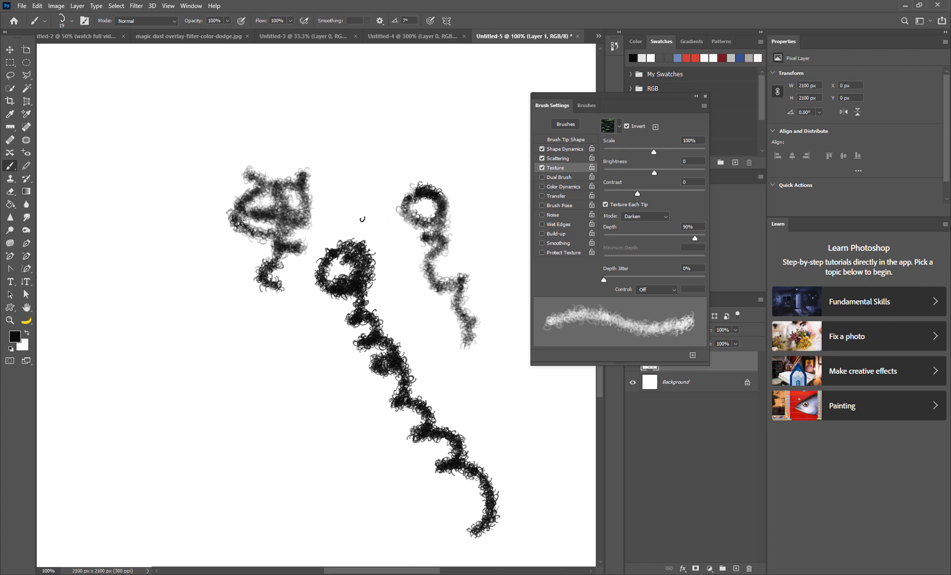
{"action": "mouse_move", "coordinate": [209, 420]}
{"action": "left_mouse_down"}
{"action": "mouse_move", "coordinate": [229, 375]}
{"action": "mouse_move", "coordinate": [305, 391]}
{"action": "left_mouse_up"}
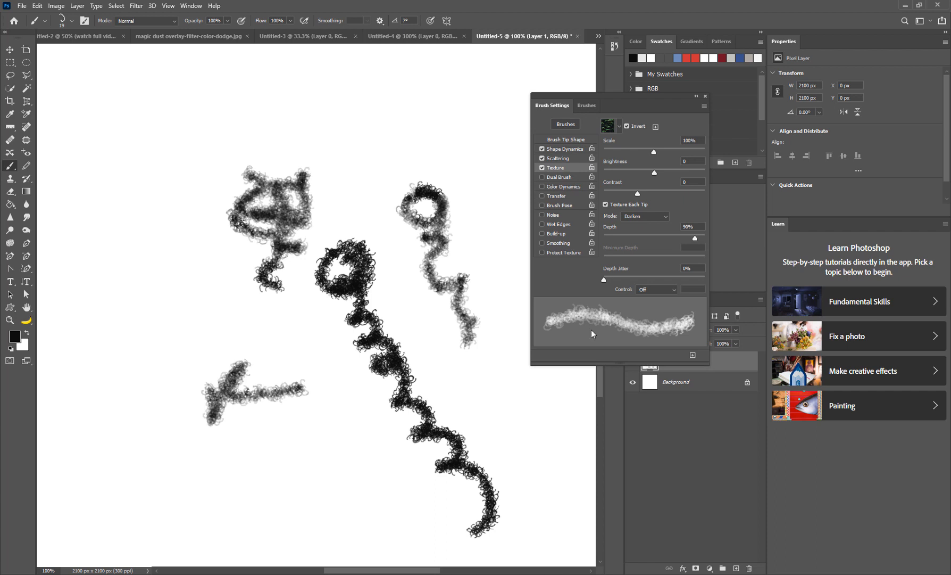
- Replace the Texture option with a Dual Brush using the 80 px speckled tip, and paint a test stroke near the canvas's upper edge
{"action": "left_click", "coordinate": [542, 168]}
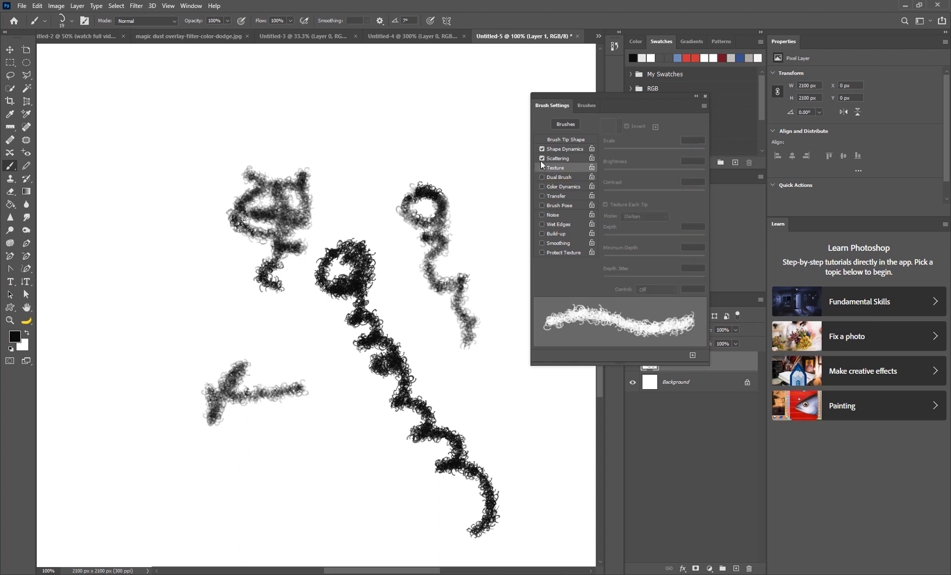
{"action": "left_click", "coordinate": [559, 177]}
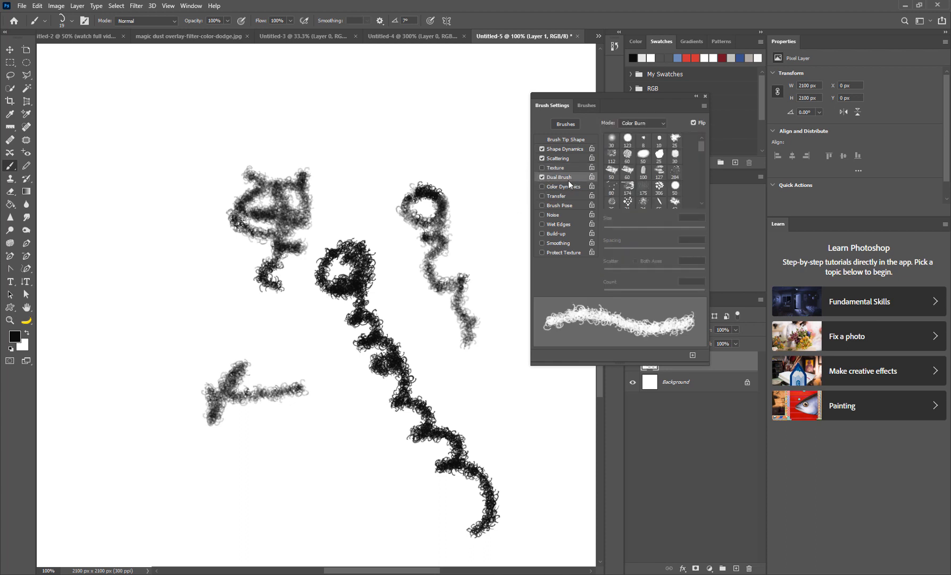
{"action": "left_click", "coordinate": [611, 190]}
{"action": "mouse_move", "coordinate": [443, 147]}
{"action": "left_mouse_down"}
{"action": "mouse_move", "coordinate": [397, 133]}
{"action": "mouse_move", "coordinate": [372, 155]}
{"action": "mouse_move", "coordinate": [346, 155]}
{"action": "mouse_move", "coordinate": [293, 128]}
{"action": "mouse_move", "coordinate": [232, 118]}
{"action": "left_mouse_up"}
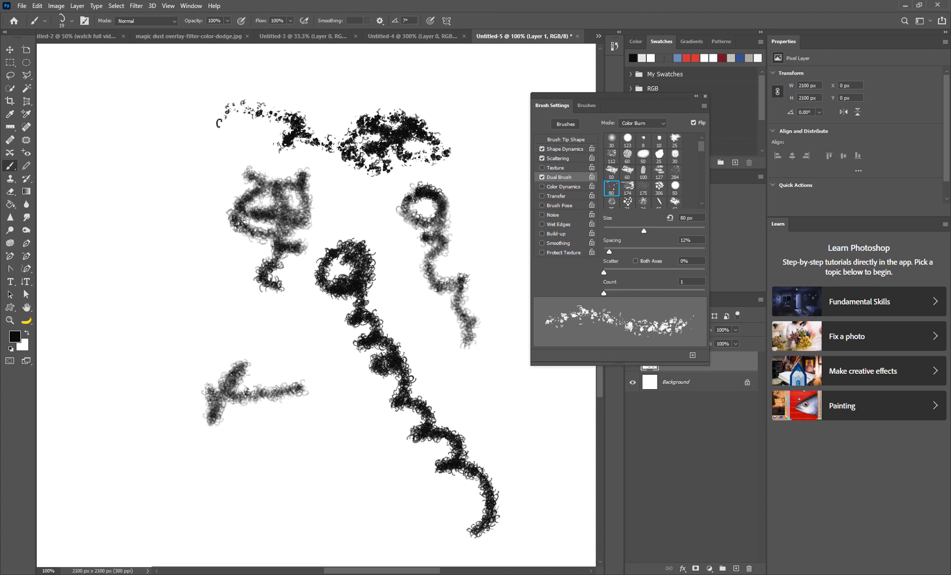
- Switch the Dual Brush to the 21 px tip and test it with a loop, blotches, a zigzag and several short curved strokes
{"action": "left_click", "coordinate": [624, 205]}
{"action": "mouse_move", "coordinate": [177, 174]}
{"action": "left_mouse_down"}
{"action": "mouse_move", "coordinate": [127, 179]}
{"action": "mouse_move", "coordinate": [151, 153]}
{"action": "mouse_move", "coordinate": [112, 167]}
{"action": "mouse_move", "coordinate": [139, 223]}
{"action": "left_mouse_up"}
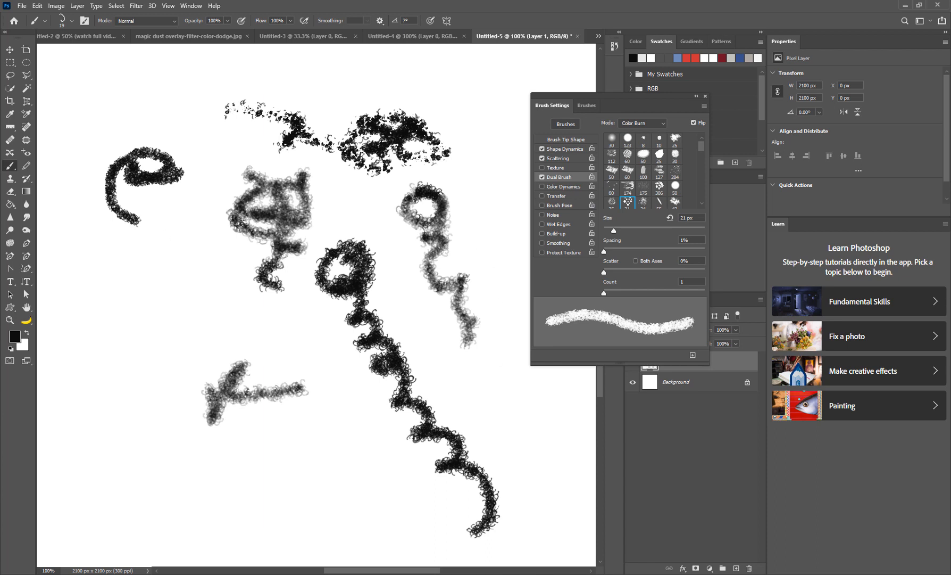
{"action": "mouse_move", "coordinate": [185, 316]}
{"action": "left_mouse_down"}
{"action": "mouse_move", "coordinate": [176, 315]}
{"action": "mouse_move", "coordinate": [172, 338]}
{"action": "mouse_move", "coordinate": [127, 338]}
{"action": "mouse_move", "coordinate": [143, 372]}
{"action": "mouse_move", "coordinate": [131, 405]}
{"action": "mouse_move", "coordinate": [141, 399]}
{"action": "left_mouse_up"}
{"action": "mouse_move", "coordinate": [236, 483]}
{"action": "left_mouse_down"}
{"action": "mouse_move", "coordinate": [172, 495]}
{"action": "mouse_move", "coordinate": [213, 543]}
{"action": "mouse_move", "coordinate": [143, 531]}
{"action": "left_mouse_up"}
{"action": "left_click_drag", "start_coordinate": [317, 467], "coordinate": [312, 516]}
{"action": "left_click_drag", "start_coordinate": [344, 470], "coordinate": [328, 520]}
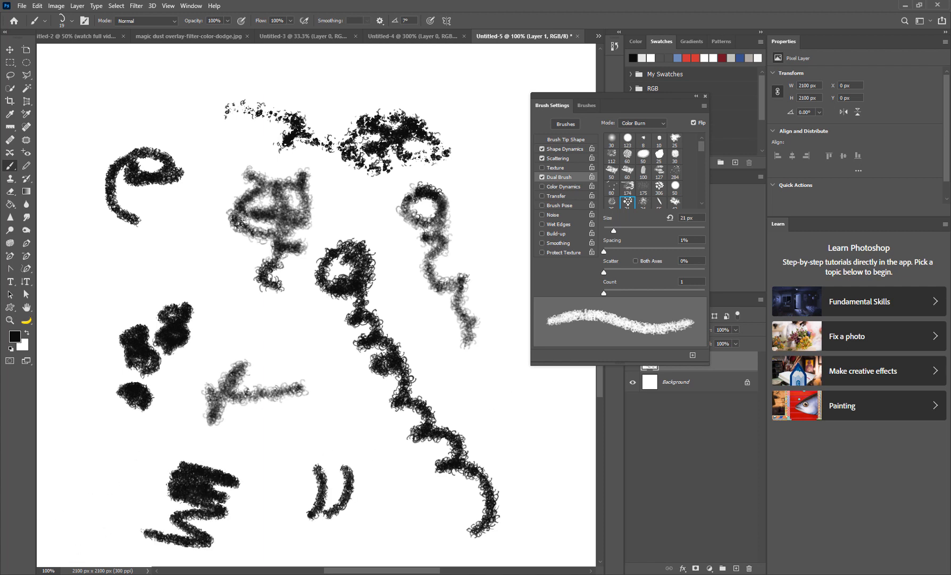
{"action": "left_click_drag", "start_coordinate": [371, 483], "coordinate": [305, 537]}
{"action": "mouse_move", "coordinate": [295, 472]}
{"action": "left_mouse_down"}
{"action": "mouse_move", "coordinate": [282, 470]}
{"action": "mouse_move", "coordinate": [266, 500]}
{"action": "left_mouse_up"}
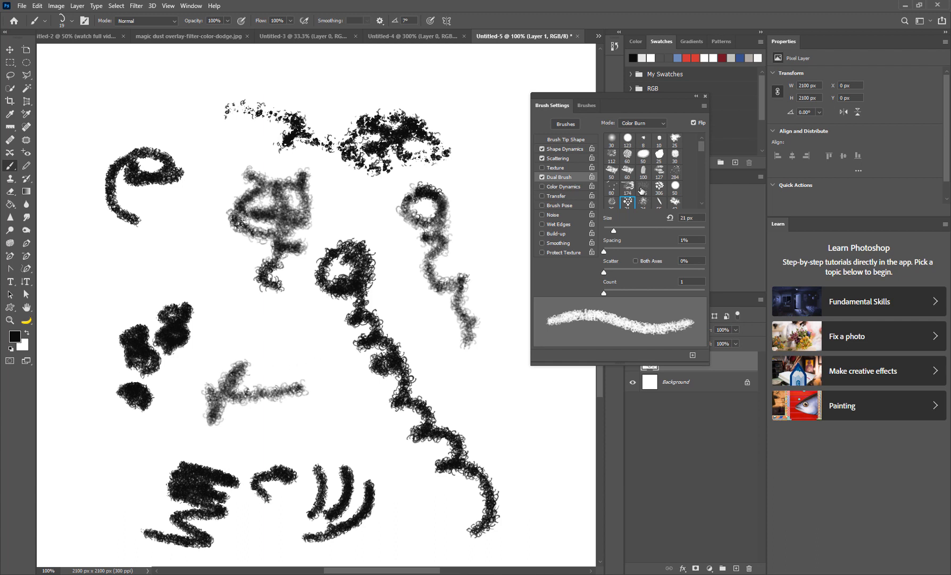
- Try the next two Dual Brush tips, ending on the 55 px one, painting test strokes with each
{"action": "left_click", "coordinate": [644, 203]}
{"action": "left_click_drag", "start_coordinate": [545, 379], "coordinate": [514, 480]}
{"action": "left_click", "coordinate": [660, 203]}
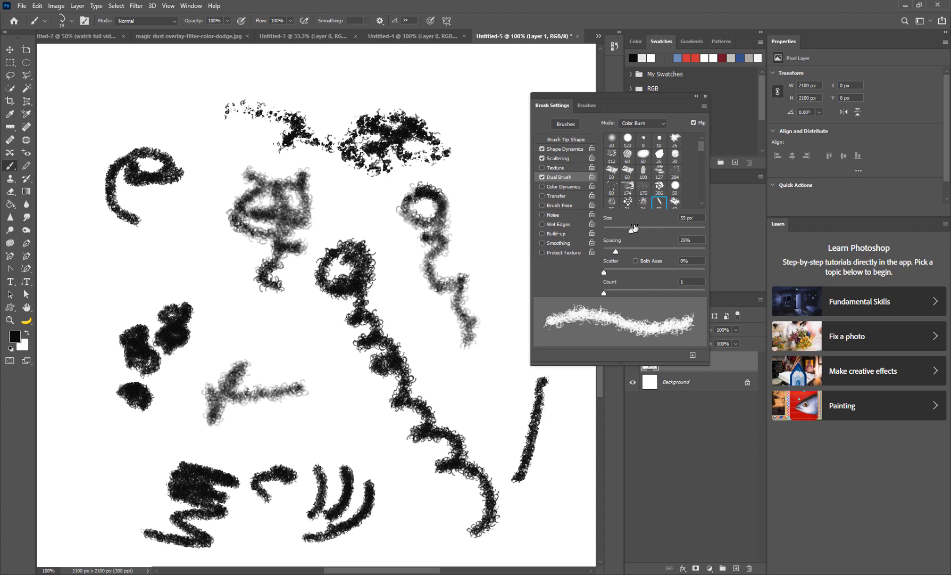
{"action": "mouse_move", "coordinate": [503, 371]}
{"action": "left_mouse_down"}
{"action": "mouse_move", "coordinate": [471, 400]}
{"action": "mouse_move", "coordinate": [479, 441]}
{"action": "left_mouse_up"}
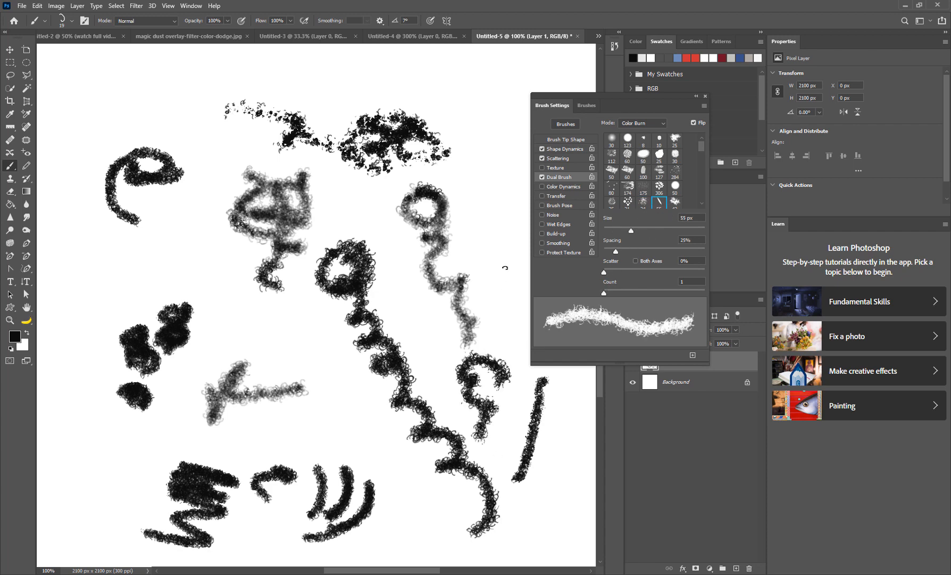
{"action": "mouse_move", "coordinate": [506, 222]}
{"action": "left_mouse_down"}
{"action": "mouse_move", "coordinate": [481, 162]}
{"action": "mouse_move", "coordinate": [484, 90]}
{"action": "mouse_move", "coordinate": [465, 84]}
{"action": "left_mouse_up"}
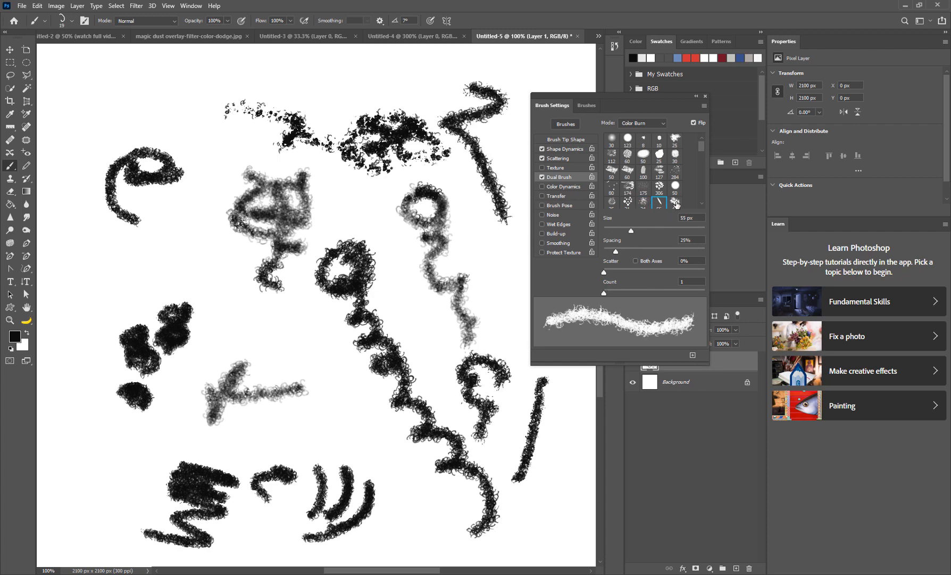
- Switch the Dual Brush to the 42 px tip and paint several curled and wavy test strokes along the canvas's left half
{"action": "left_click", "coordinate": [676, 202]}
{"action": "mouse_move", "coordinate": [154, 104]}
{"action": "left_mouse_down"}
{"action": "mouse_move", "coordinate": [116, 72]}
{"action": "mouse_move", "coordinate": [120, 124]}
{"action": "mouse_move", "coordinate": [95, 145]}
{"action": "left_mouse_up"}
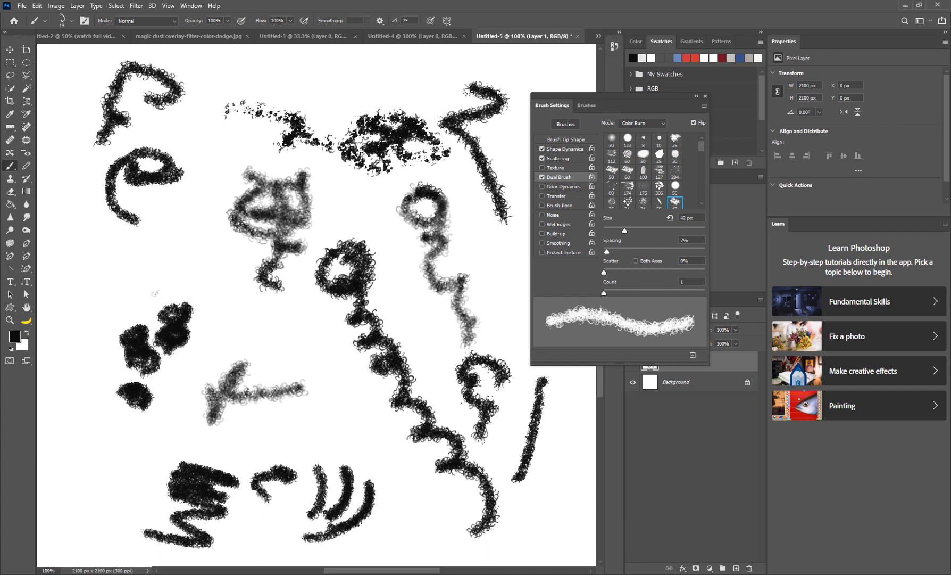
{"action": "mouse_move", "coordinate": [154, 269]}
{"action": "left_mouse_down"}
{"action": "mouse_move", "coordinate": [162, 282]}
{"action": "mouse_move", "coordinate": [126, 298]}
{"action": "left_mouse_up"}
{"action": "mouse_move", "coordinate": [212, 284]}
{"action": "left_mouse_down"}
{"action": "mouse_move", "coordinate": [202, 269]}
{"action": "mouse_move", "coordinate": [221, 310]}
{"action": "mouse_move", "coordinate": [290, 364]}
{"action": "mouse_move", "coordinate": [274, 375]}
{"action": "left_mouse_up"}
{"action": "mouse_move", "coordinate": [106, 439]}
{"action": "left_mouse_down"}
{"action": "mouse_move", "coordinate": [125, 445]}
{"action": "mouse_move", "coordinate": [102, 461]}
{"action": "mouse_move", "coordinate": [128, 488]}
{"action": "mouse_move", "coordinate": [47, 562]}
{"action": "left_mouse_up"}
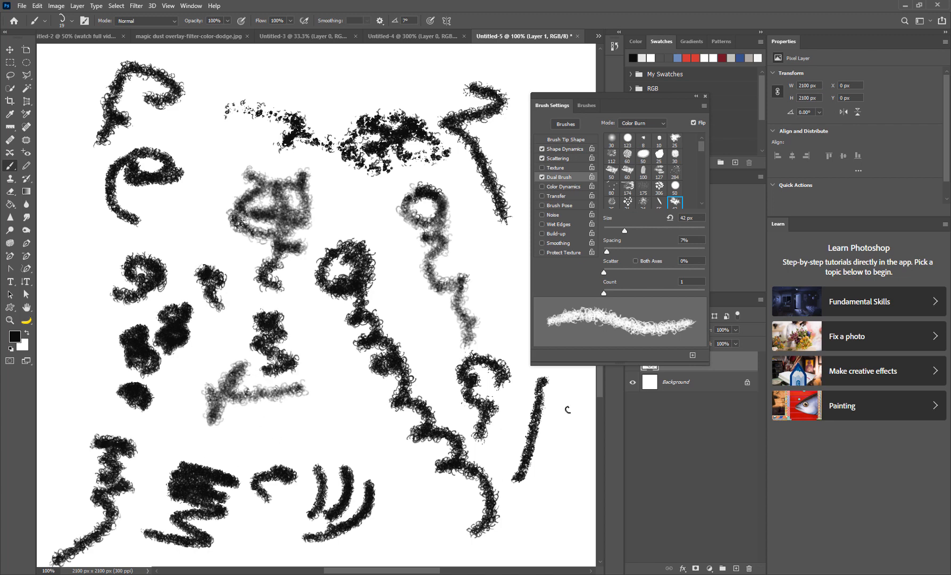
- Set the Dual Brush to Scatter 132%, Spacing 13% and Size 29 px, and paint a long winding test stroke
{"action": "mouse_move", "coordinate": [601, 273]}
{"action": "left_mouse_down"}
{"action": "mouse_move", "coordinate": [631, 269]}
{"action": "mouse_move", "coordinate": [617, 269]}
{"action": "mouse_move", "coordinate": [609, 250]}
{"action": "mouse_move", "coordinate": [618, 229]}
{"action": "left_mouse_up"}
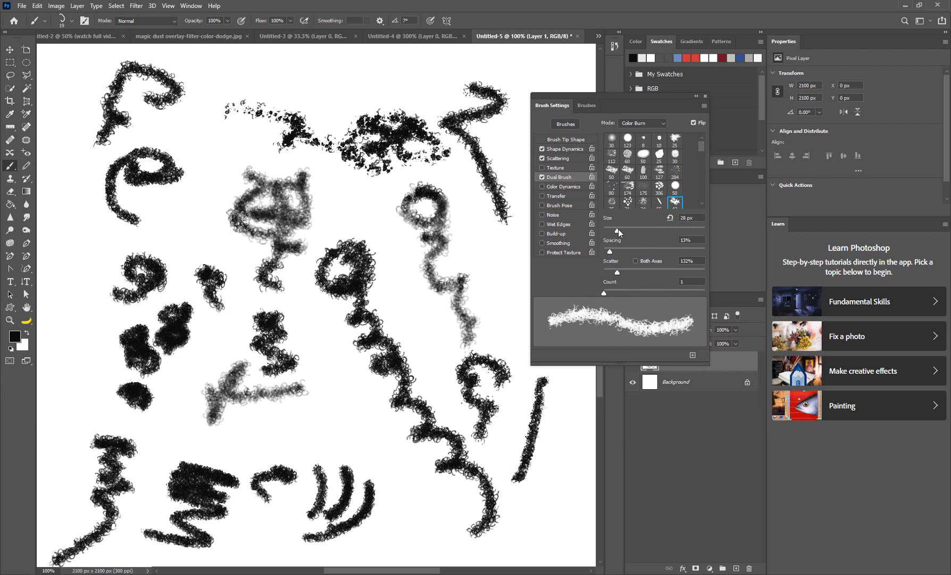
{"action": "mouse_move", "coordinate": [422, 211]}
{"action": "left_mouse_down"}
{"action": "mouse_move", "coordinate": [464, 242]}
{"action": "mouse_move", "coordinate": [478, 309]}
{"action": "mouse_move", "coordinate": [553, 406]}
{"action": "mouse_move", "coordinate": [557, 499]}
{"action": "mouse_move", "coordinate": [499, 531]}
{"action": "left_mouse_up"}
{"action": "left_click_drag", "start_coordinate": [548, 542], "coordinate": [559, 556]}
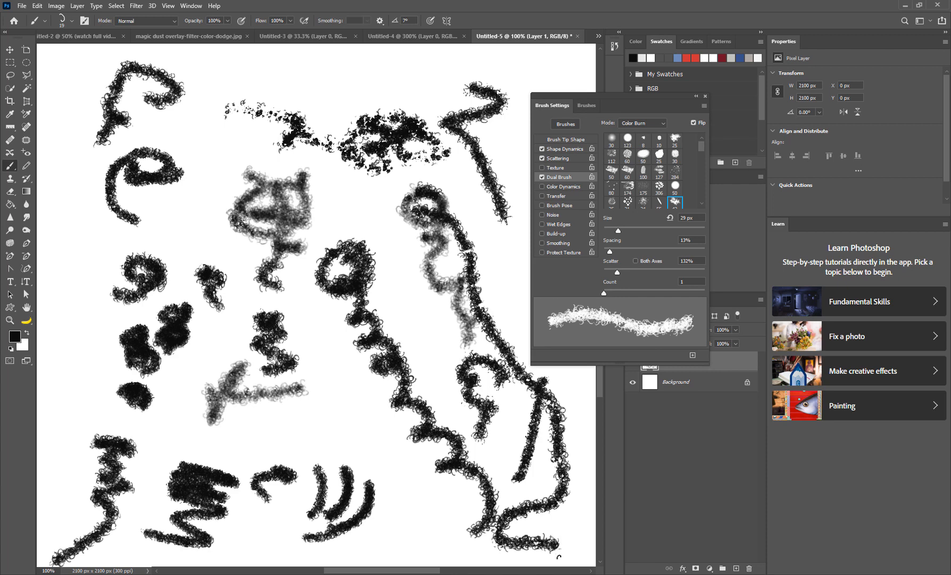
- Turn off Dual Brush and clear all test strokes from the layer
{"action": "left_click", "coordinate": [541, 177]}
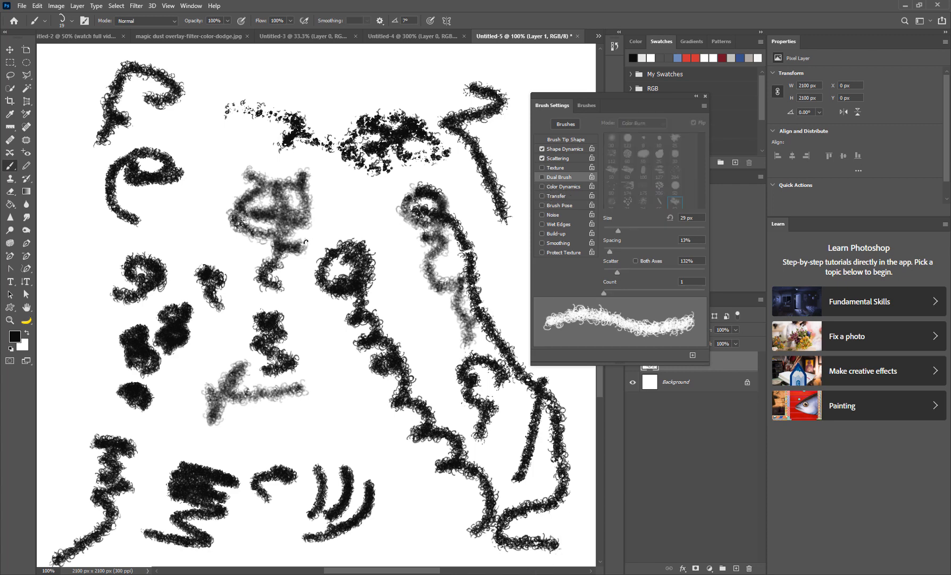
{"action": "key", "text": "ctrl+BackSpace"}
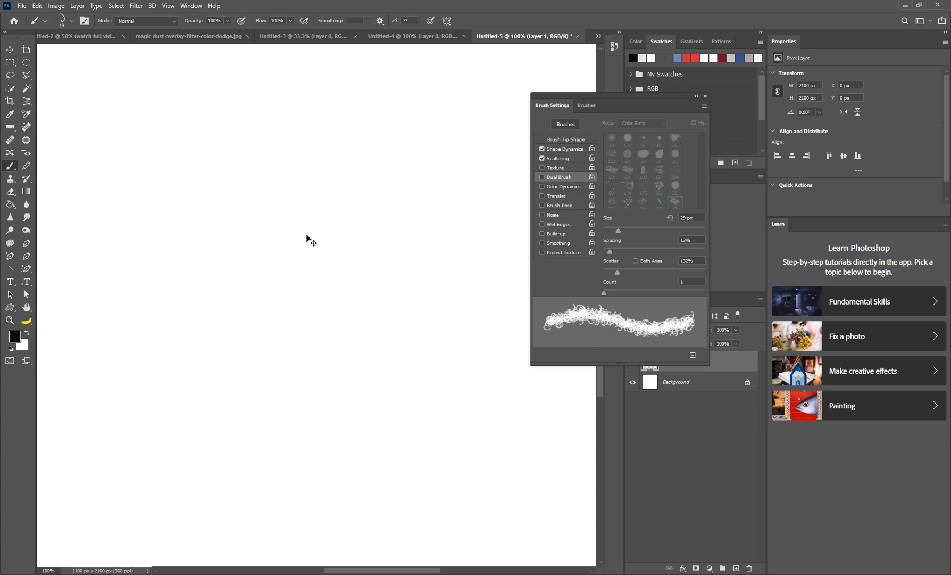
- Enable Color Dynamics for the brush and set the foreground colour to orange f07818
{"action": "left_click", "coordinate": [563, 187]}
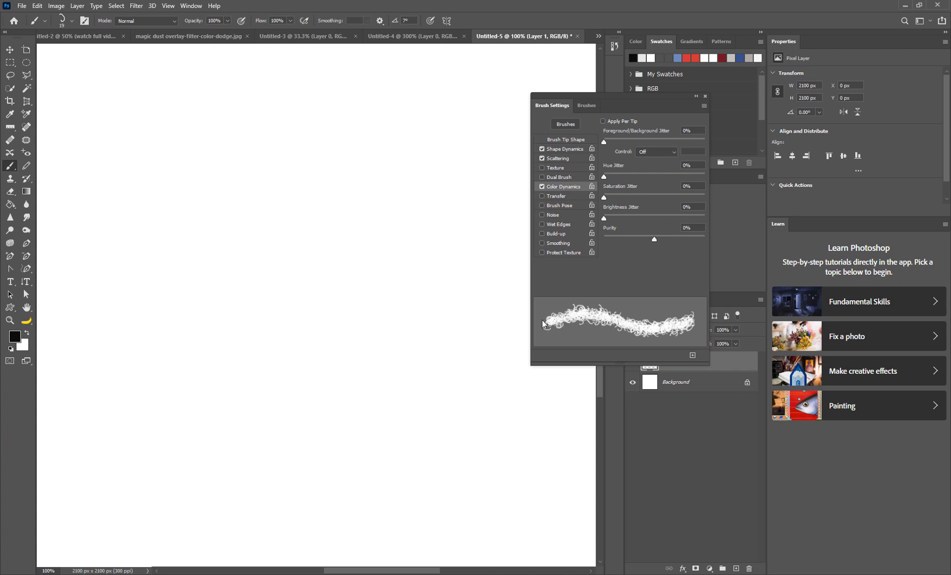
{"action": "left_click", "coordinate": [14, 336]}
{"action": "left_click", "coordinate": [480, 145]}
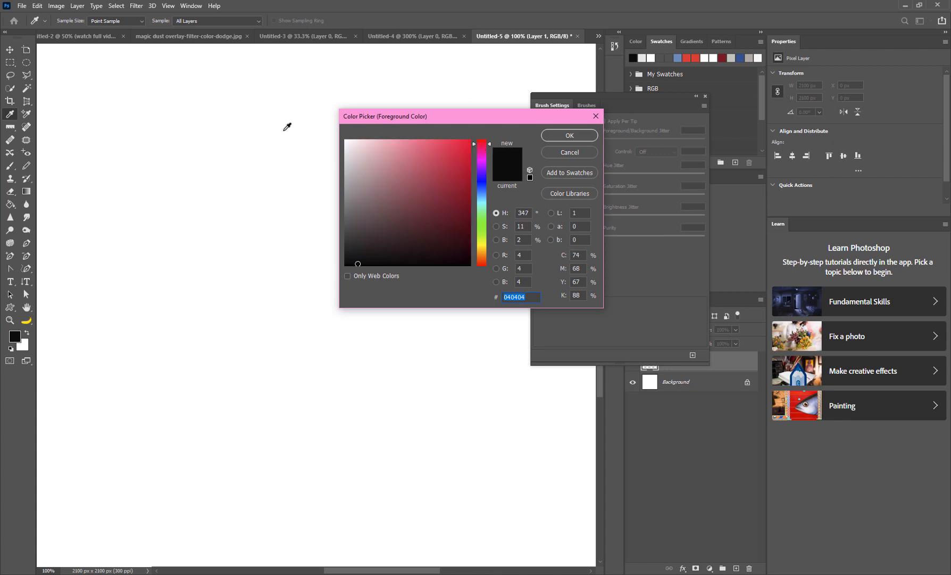
{"action": "mouse_move", "coordinate": [478, 145]}
{"action": "left_mouse_down"}
{"action": "mouse_move", "coordinate": [478, 153]}
{"action": "mouse_move", "coordinate": [479, 136]}
{"action": "left_mouse_up"}
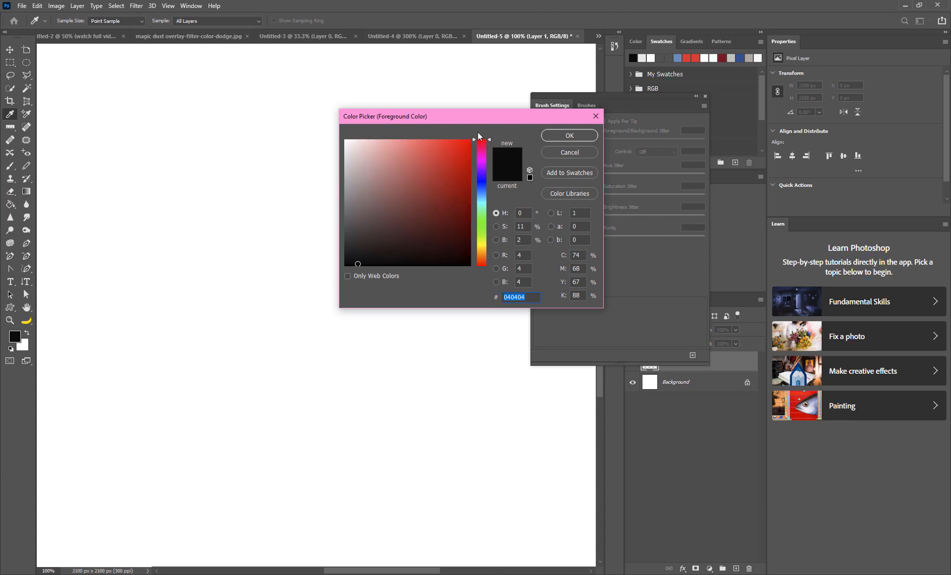
{"action": "left_click", "coordinate": [482, 257]}
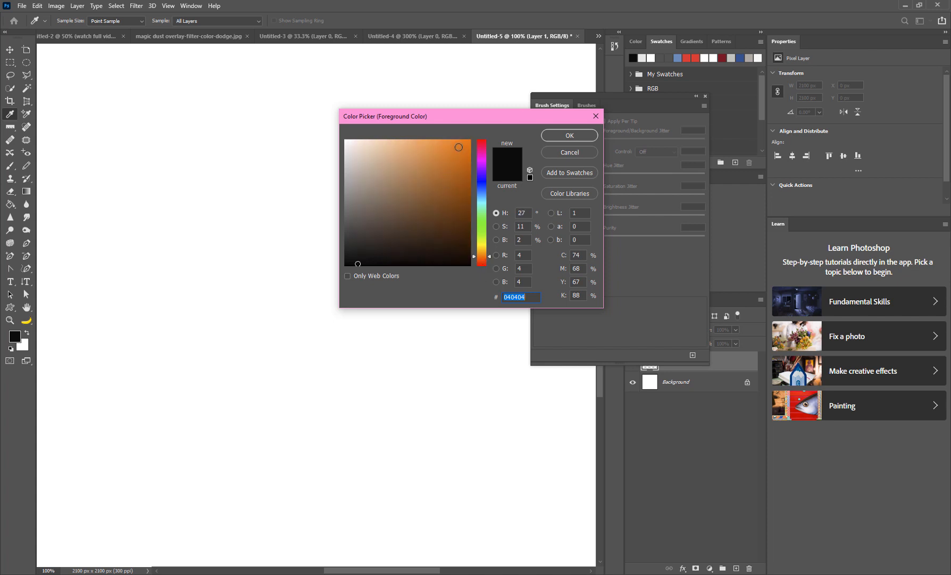
{"action": "left_click", "coordinate": [459, 147]}
{"action": "left_click", "coordinate": [551, 134]}
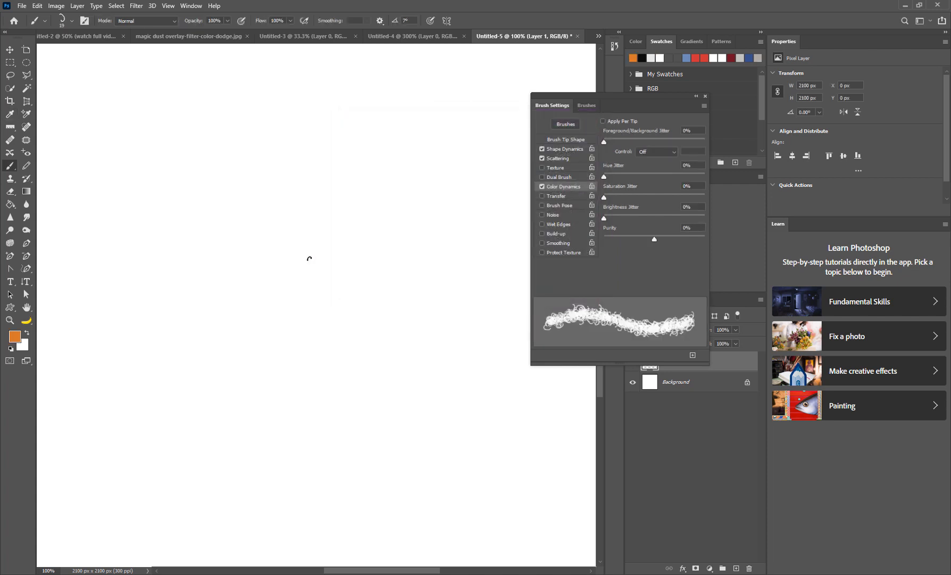
- Change the foreground colour to the muted brown 9f8068
{"action": "left_click", "coordinate": [14, 337]}
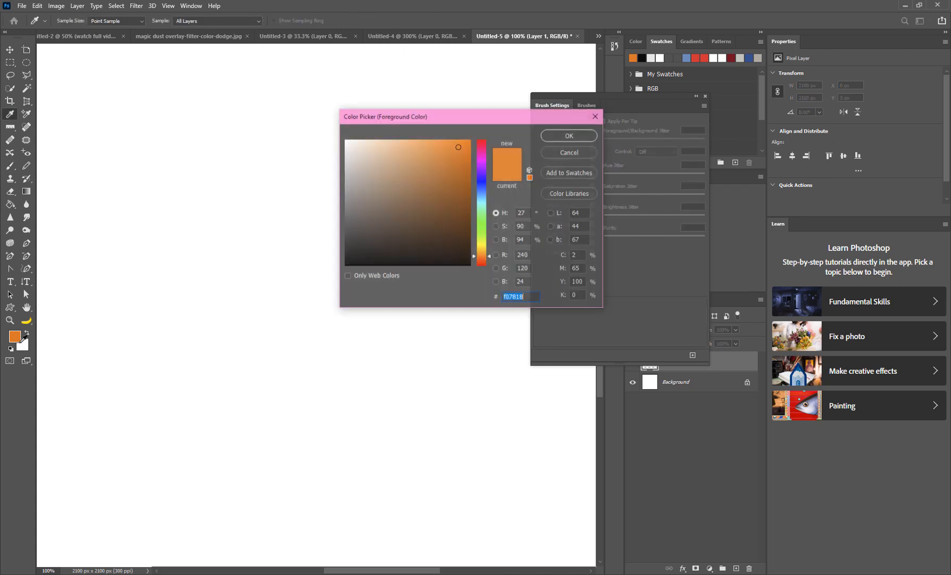
{"action": "left_click", "coordinate": [389, 186]}
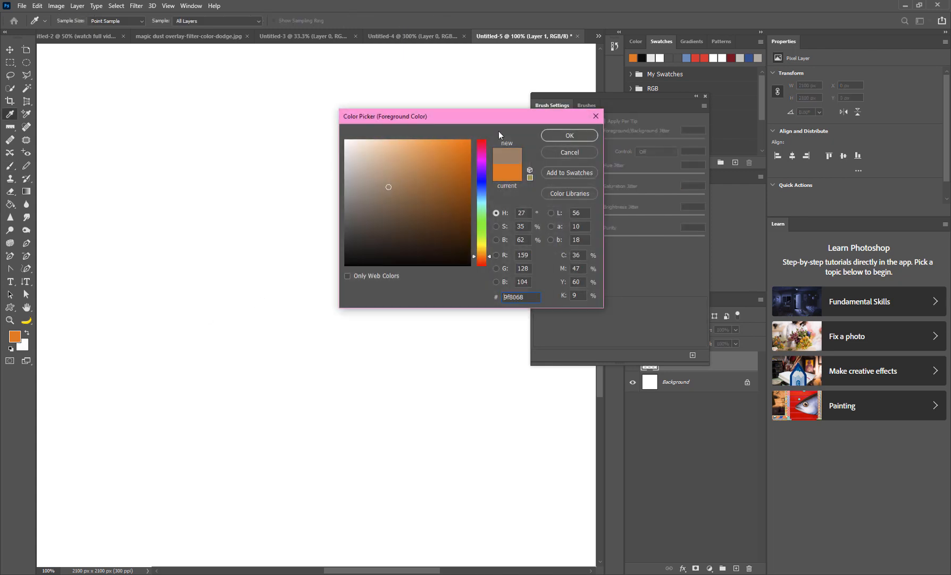
{"action": "left_click", "coordinate": [567, 135]}
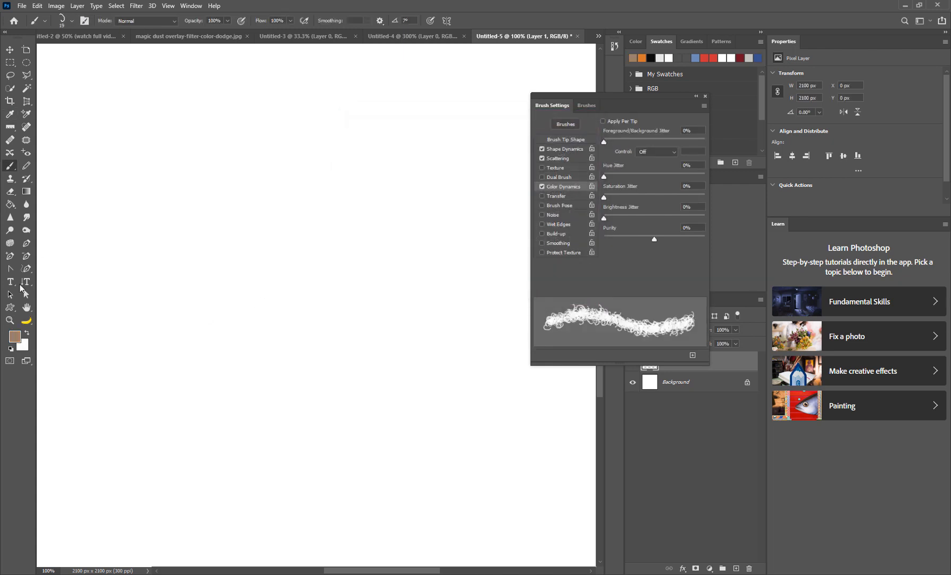
- Set the background colour to the orange ed8d37
{"action": "left_click", "coordinate": [22, 346]}
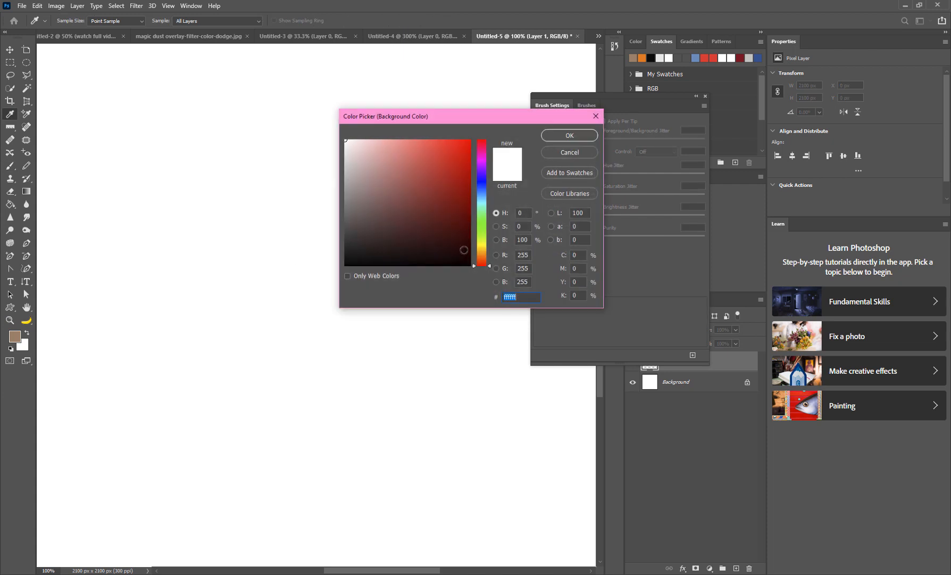
{"action": "left_click", "coordinate": [482, 256]}
{"action": "left_click", "coordinate": [462, 148]}
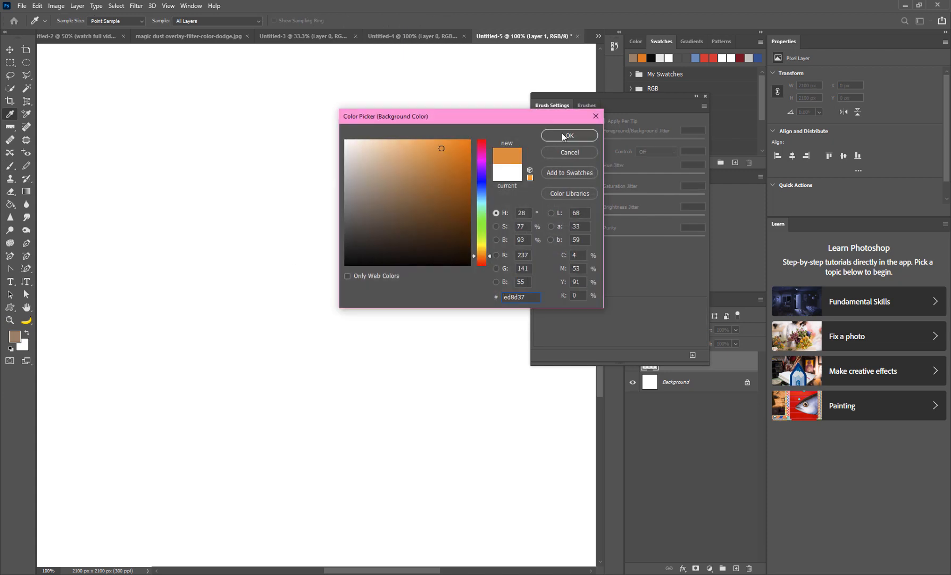
{"action": "left_click", "coordinate": [569, 135]}
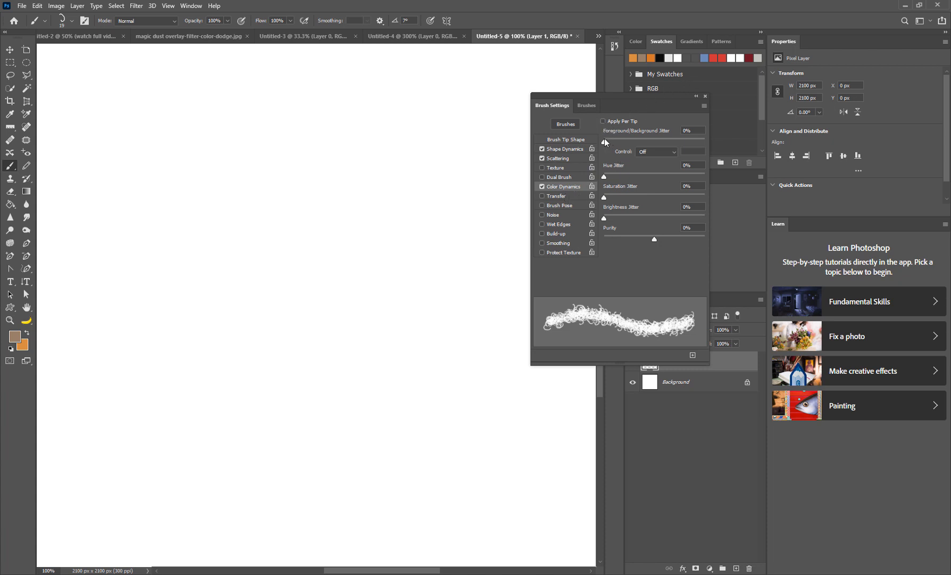
- Set the Control of the Foreground/Background Jitter to Pen Tilt
{"action": "left_click", "coordinate": [658, 154]}
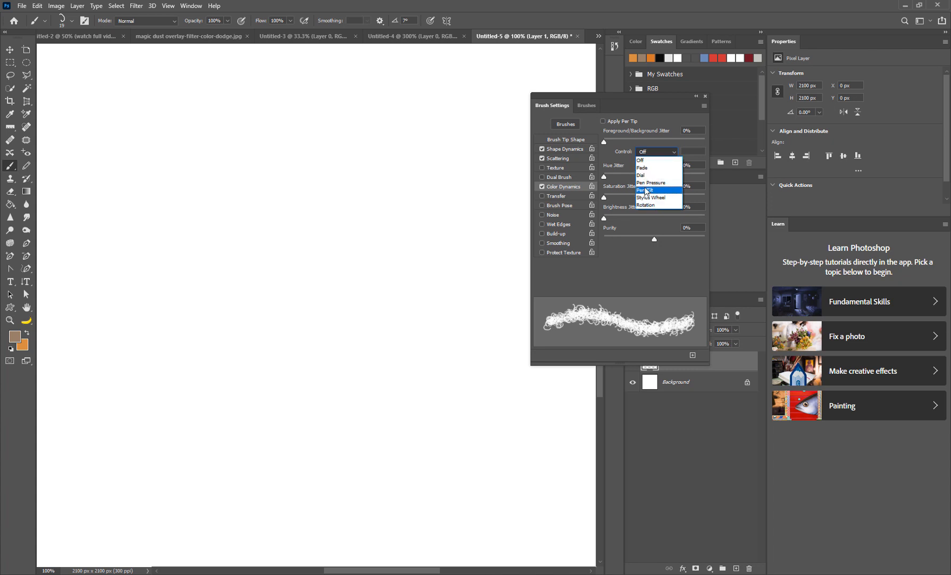
{"action": "left_click", "coordinate": [647, 190]}
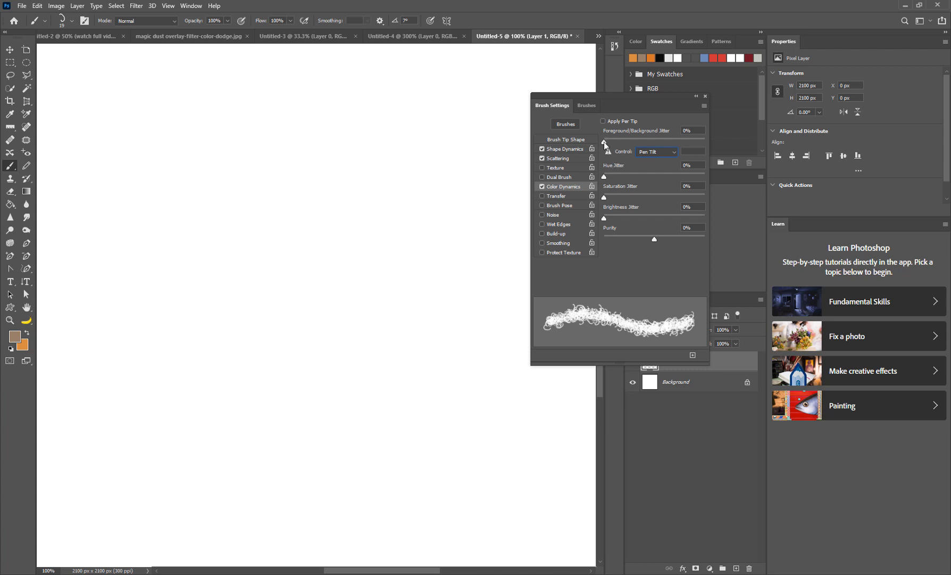
- Try Foreground/Background Jitter 38%, Saturation Jitter 42% and Brightness Jitter 43% with a test stroke, and undo the stroke
{"action": "left_click_drag", "start_coordinate": [611, 220], "coordinate": [647, 197]}
{"action": "left_click_drag", "start_coordinate": [604, 142], "coordinate": [643, 143]}
{"action": "mouse_move", "coordinate": [450, 186]}
{"action": "left_mouse_down"}
{"action": "mouse_move", "coordinate": [451, 207]}
{"action": "mouse_move", "coordinate": [367, 333]}
{"action": "left_mouse_up"}
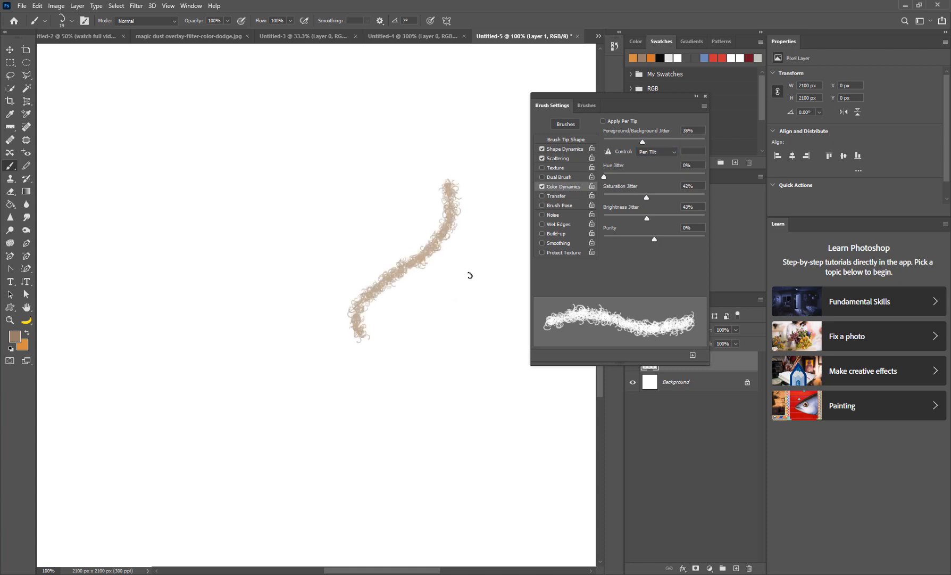
{"action": "key", "text": "ctrl+z"}
- Enable Apply Per Tip and set Saturation and Brightness Jitter to 0%, checking with a test stroke that is undone
{"action": "left_click", "coordinate": [602, 121]}
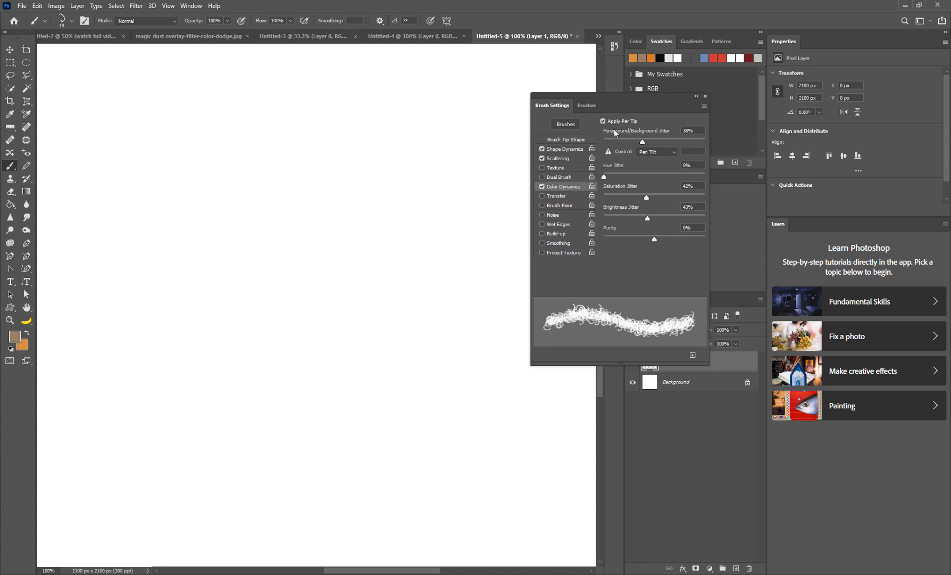
{"action": "left_click_drag", "start_coordinate": [645, 197], "coordinate": [598, 198]}
{"action": "left_click_drag", "start_coordinate": [647, 218], "coordinate": [535, 218]}
{"action": "mouse_move", "coordinate": [372, 233]}
{"action": "left_mouse_down"}
{"action": "mouse_move", "coordinate": [373, 318]}
{"action": "mouse_move", "coordinate": [373, 284]}
{"action": "left_mouse_up"}
{"action": "key", "text": "ctrl+z"}
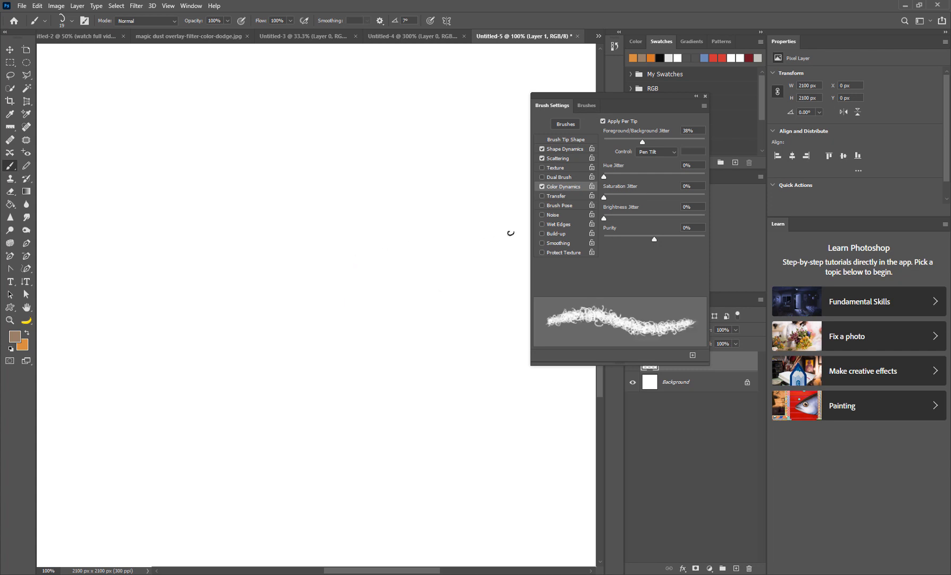
- Set Brightness Jitter to 48%, Saturation Jitter to 38%, Hue Jitter to 7% and Foreground/Background Jitter to 100%, undoing each test stroke
{"action": "left_click_drag", "start_coordinate": [602, 217], "coordinate": [652, 218]}
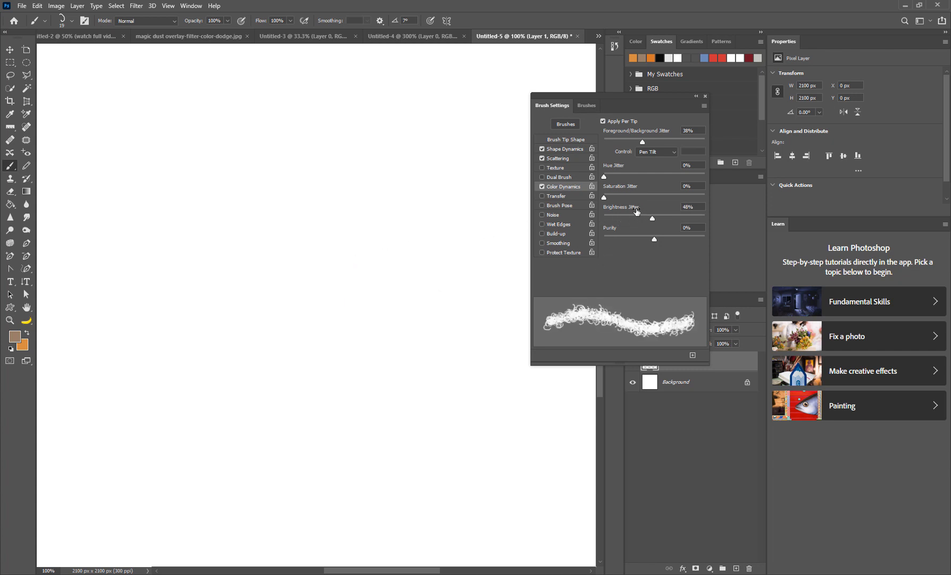
{"action": "mouse_move", "coordinate": [603, 197]}
{"action": "left_mouse_down"}
{"action": "mouse_move", "coordinate": [642, 198]}
{"action": "mouse_move", "coordinate": [651, 176]}
{"action": "left_mouse_up"}
{"action": "mouse_move", "coordinate": [458, 173]}
{"action": "left_mouse_down"}
{"action": "mouse_move", "coordinate": [402, 323]}
{"action": "mouse_move", "coordinate": [403, 344]}
{"action": "left_mouse_up"}
{"action": "key", "text": "ctrl+z"}
{"action": "left_click_drag", "start_coordinate": [650, 176], "coordinate": [610, 176]}
{"action": "left_click_drag", "start_coordinate": [451, 210], "coordinate": [410, 383]}
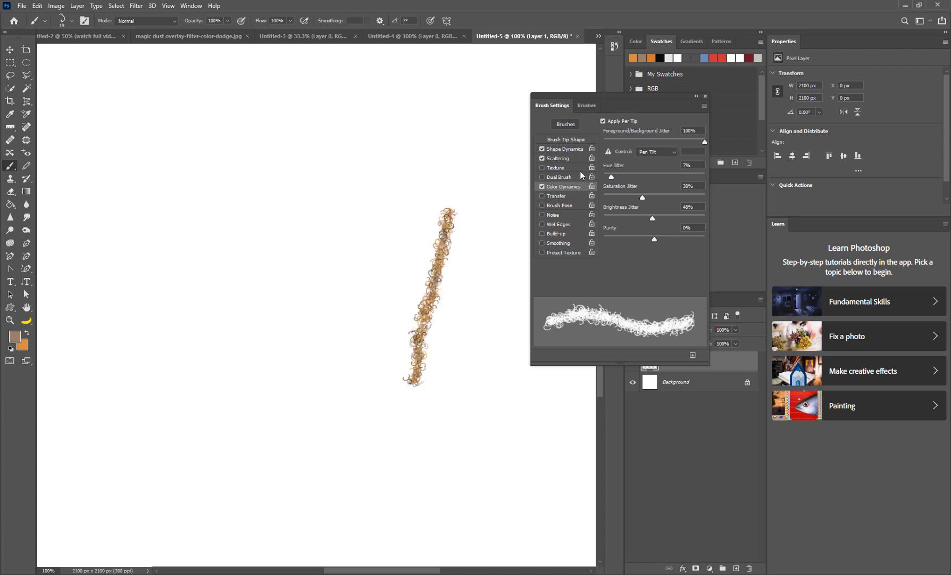
{"action": "key", "text": "ctrl+z"}
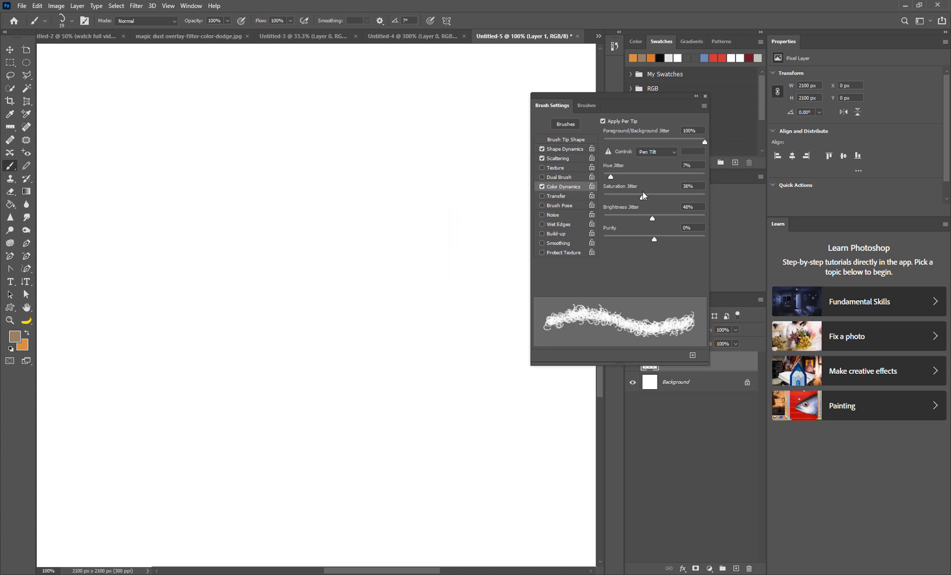
- Set Saturation Jitter to 47% and Hue Jitter to 5%, and paint several test strokes, including a long arc across the canvas
{"action": "left_click_drag", "start_coordinate": [642, 197], "coordinate": [651, 197]}
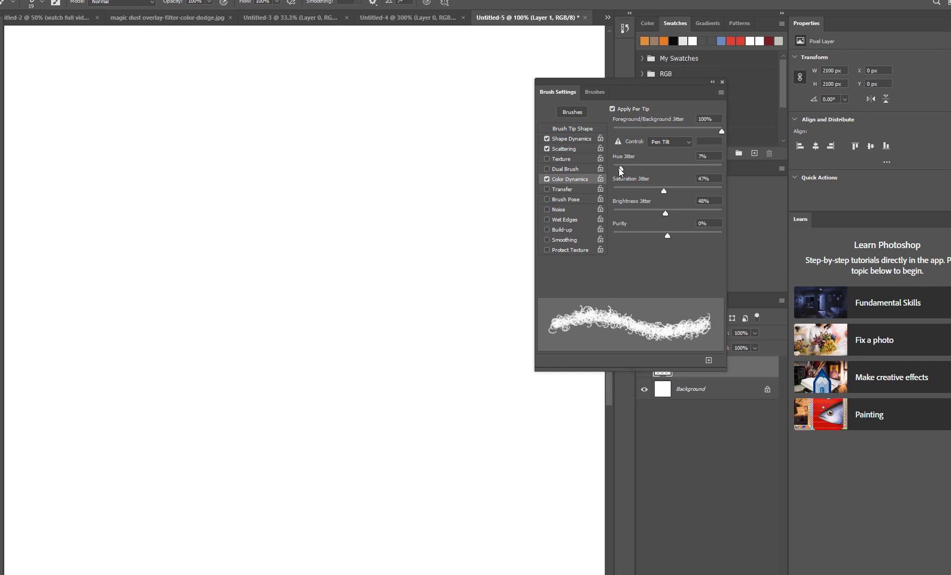
{"action": "left_click_drag", "start_coordinate": [621, 169], "coordinate": [619, 168]}
{"action": "mouse_move", "coordinate": [245, 246]}
{"action": "left_mouse_down"}
{"action": "mouse_move", "coordinate": [293, 251]}
{"action": "mouse_move", "coordinate": [290, 341]}
{"action": "mouse_move", "coordinate": [309, 375]}
{"action": "mouse_move", "coordinate": [317, 359]}
{"action": "mouse_move", "coordinate": [372, 479]}
{"action": "mouse_move", "coordinate": [329, 450]}
{"action": "mouse_move", "coordinate": [298, 463]}
{"action": "mouse_move", "coordinate": [372, 468]}
{"action": "left_mouse_up"}
{"action": "mouse_move", "coordinate": [521, 507]}
{"action": "left_mouse_down"}
{"action": "mouse_move", "coordinate": [455, 214]}
{"action": "mouse_move", "coordinate": [212, 109]}
{"action": "mouse_move", "coordinate": [169, 116]}
{"action": "left_mouse_up"}
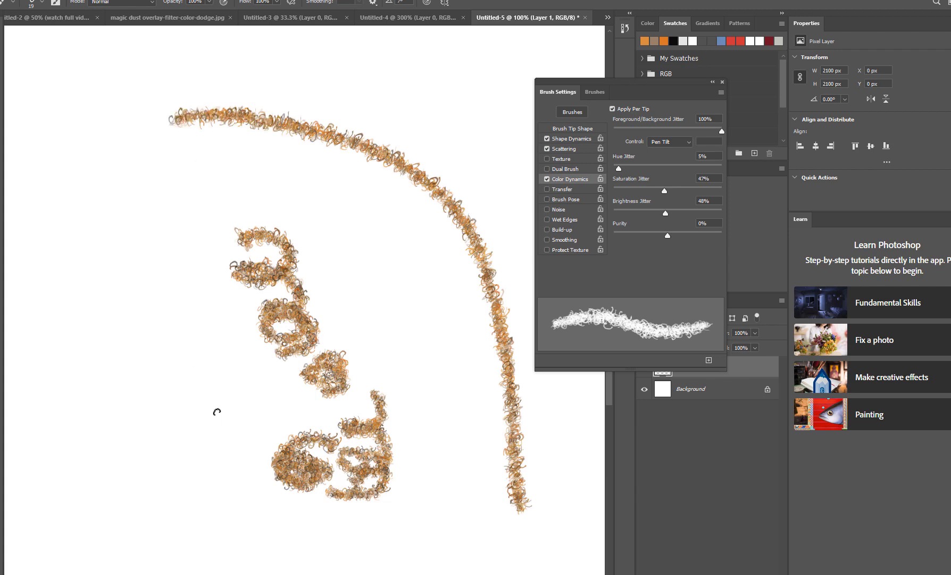
{"action": "mouse_move", "coordinate": [424, 318]}
{"action": "left_mouse_down"}
{"action": "mouse_move", "coordinate": [455, 449]}
{"action": "mouse_move", "coordinate": [444, 474]}
{"action": "left_mouse_up"}
{"action": "mouse_move", "coordinate": [142, 354]}
{"action": "left_mouse_down"}
{"action": "mouse_move", "coordinate": [162, 420]}
{"action": "mouse_move", "coordinate": [109, 431]}
{"action": "left_mouse_up"}
- Set the Control of the Foreground/Background Jitter to Rotation and paint test strokes in the canvas's upper half
{"action": "left_click", "coordinate": [670, 141]}
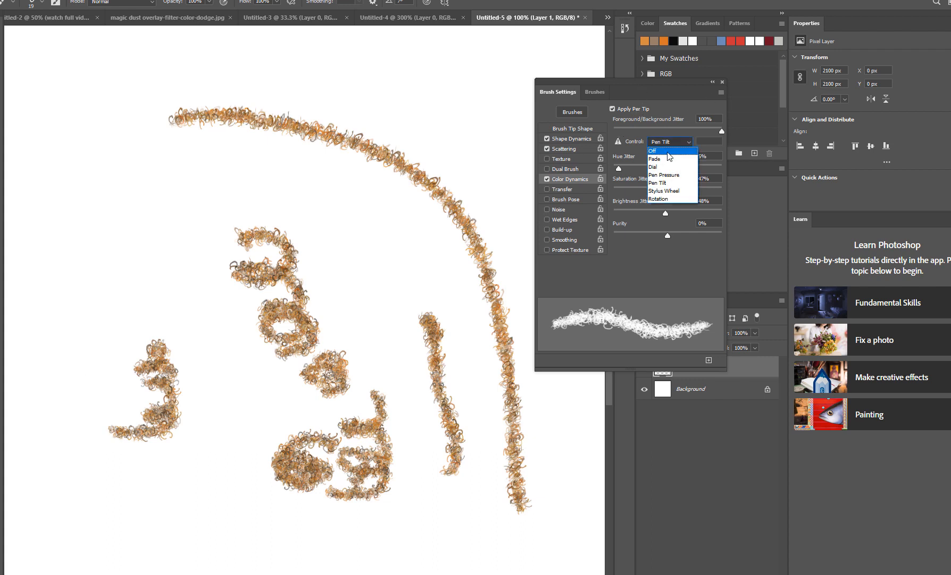
{"action": "left_click", "coordinate": [664, 200]}
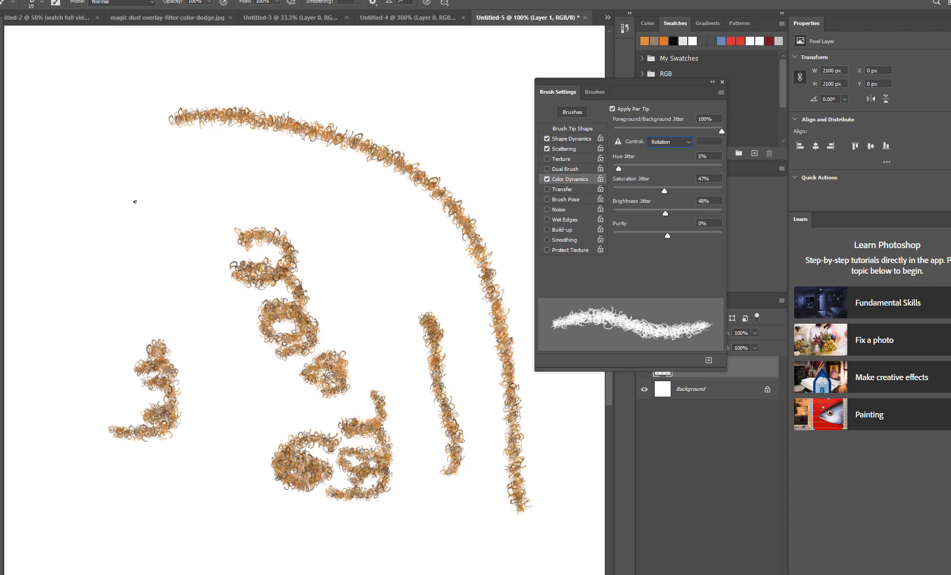
{"action": "mouse_move", "coordinate": [122, 199]}
{"action": "left_mouse_down"}
{"action": "mouse_move", "coordinate": [141, 266]}
{"action": "mouse_move", "coordinate": [121, 309]}
{"action": "left_mouse_up"}
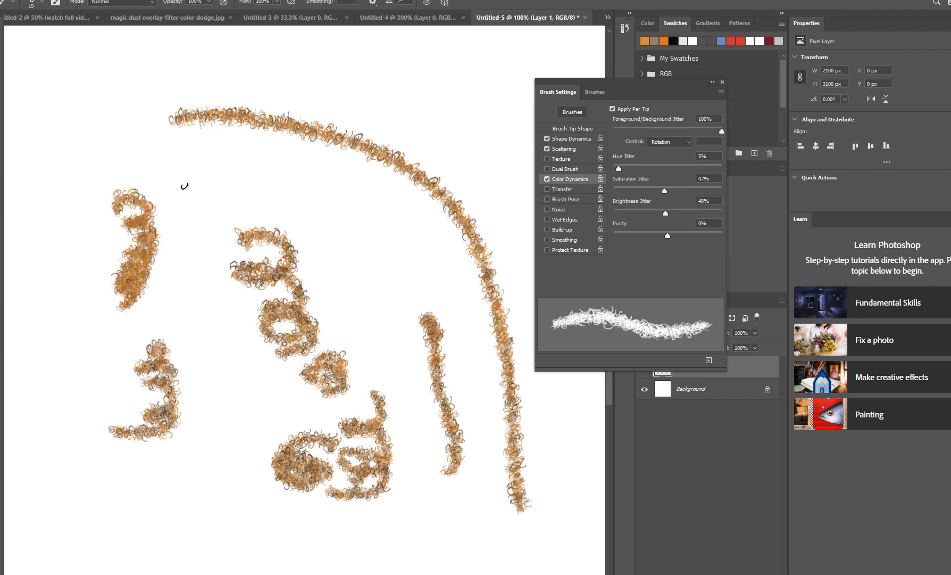
{"action": "left_click_drag", "start_coordinate": [181, 177], "coordinate": [288, 234]}
{"action": "mouse_move", "coordinate": [296, 188]}
{"action": "left_mouse_down"}
{"action": "mouse_move", "coordinate": [362, 202]}
{"action": "mouse_move", "coordinate": [346, 266]}
{"action": "mouse_move", "coordinate": [394, 224]}
{"action": "mouse_move", "coordinate": [415, 237]}
{"action": "mouse_move", "coordinate": [407, 282]}
{"action": "left_mouse_up"}
- Set the Control of the Foreground/Background Jitter to Pen Pressure and paint test strokes in the canvas's empty areas
{"action": "left_click", "coordinate": [665, 142]}
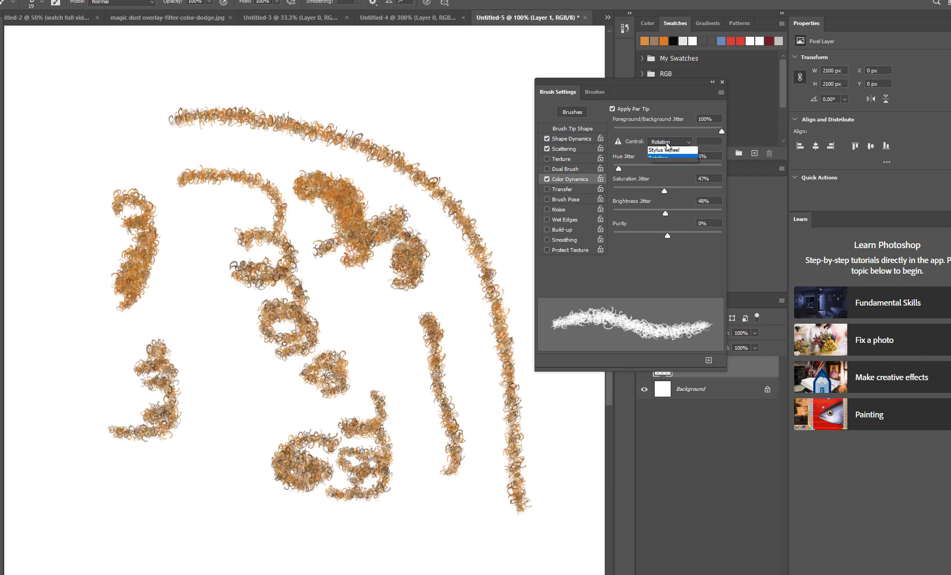
{"action": "left_click", "coordinate": [657, 179]}
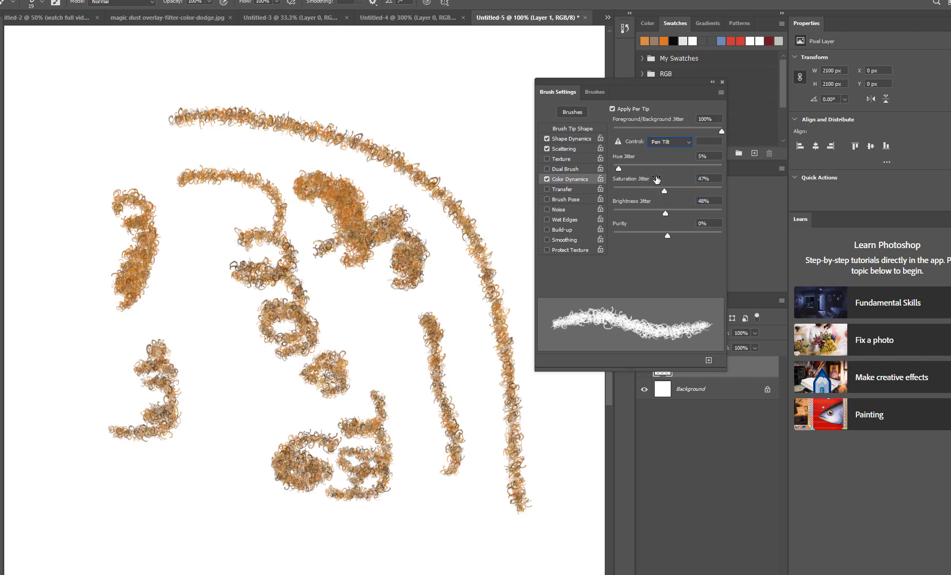
{"action": "left_click", "coordinate": [668, 143]}
{"action": "left_click", "coordinate": [665, 164]}
{"action": "left_click_drag", "start_coordinate": [403, 102], "coordinate": [379, 81]}
{"action": "mouse_move", "coordinate": [453, 132]}
{"action": "left_mouse_down"}
{"action": "mouse_move", "coordinate": [434, 95]}
{"action": "mouse_move", "coordinate": [363, 59]}
{"action": "left_mouse_up"}
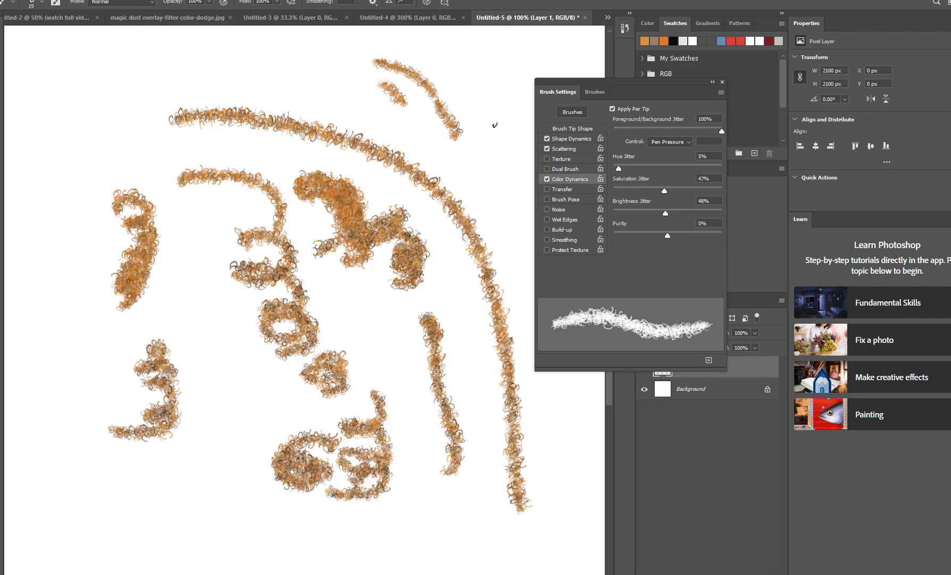
{"action": "left_click_drag", "start_coordinate": [498, 131], "coordinate": [478, 183]}
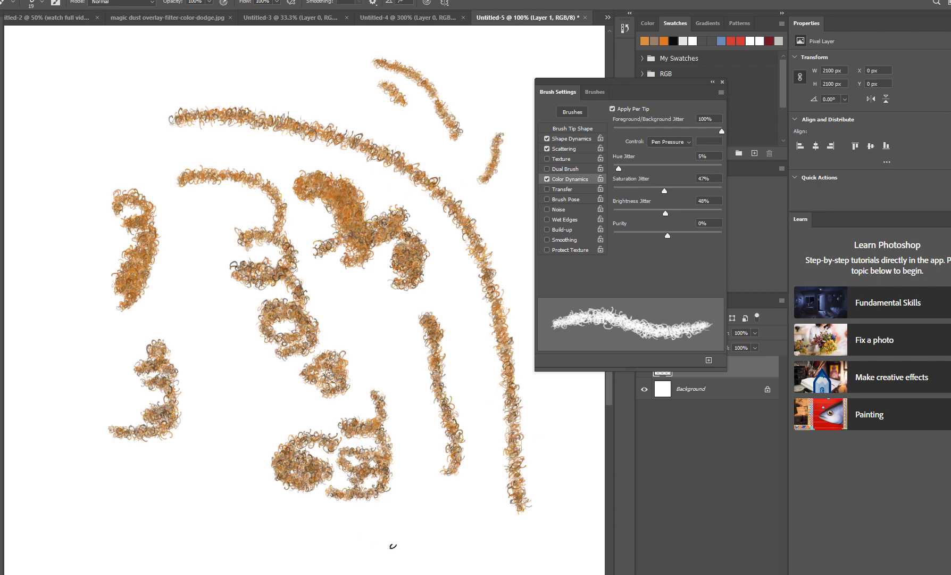
{"action": "mouse_move", "coordinate": [423, 526]}
{"action": "left_mouse_down"}
{"action": "mouse_move", "coordinate": [447, 548]}
{"action": "mouse_move", "coordinate": [411, 557]}
{"action": "mouse_move", "coordinate": [423, 525]}
{"action": "mouse_move", "coordinate": [449, 551]}
{"action": "mouse_move", "coordinate": [433, 556]}
{"action": "mouse_move", "coordinate": [450, 529]}
{"action": "mouse_move", "coordinate": [438, 523]}
{"action": "mouse_move", "coordinate": [468, 556]}
{"action": "mouse_move", "coordinate": [431, 565]}
{"action": "mouse_move", "coordinate": [398, 531]}
{"action": "mouse_move", "coordinate": [447, 508]}
{"action": "mouse_move", "coordinate": [481, 527]}
{"action": "mouse_move", "coordinate": [431, 534]}
{"action": "mouse_move", "coordinate": [151, 492]}
{"action": "mouse_move", "coordinate": [84, 512]}
{"action": "left_mouse_up"}
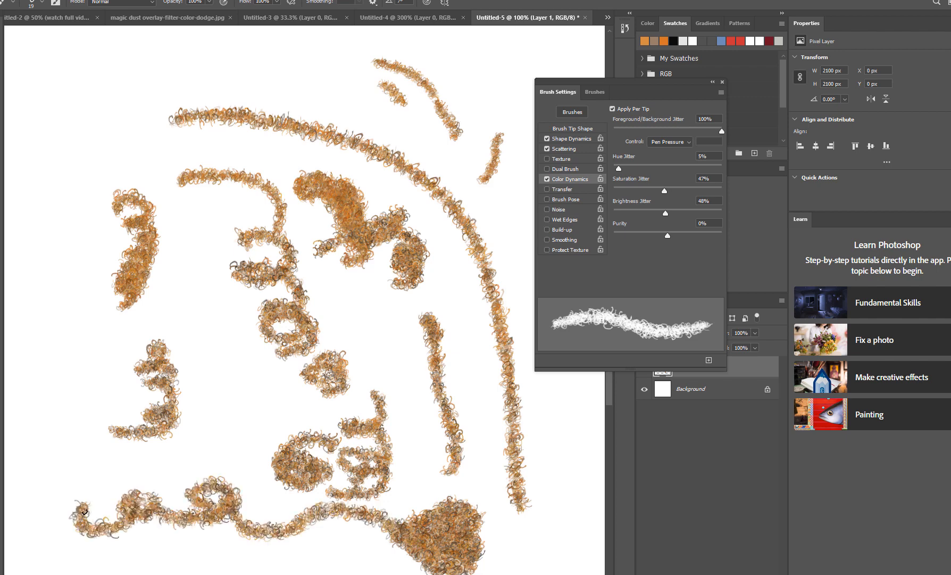
{"action": "mouse_move", "coordinate": [203, 320]}
{"action": "left_mouse_down"}
{"action": "mouse_move", "coordinate": [228, 364]}
{"action": "mouse_move", "coordinate": [232, 452]}
{"action": "left_mouse_up"}
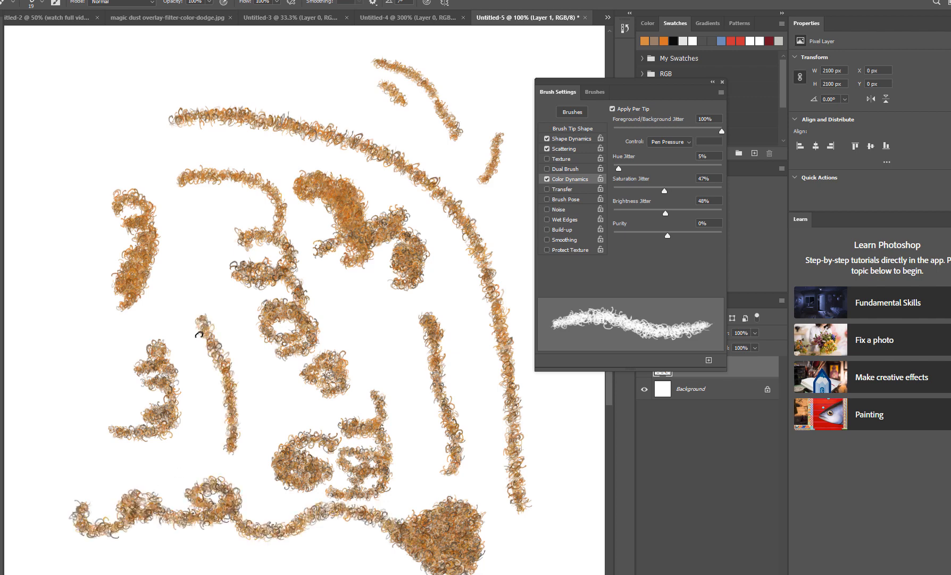
{"action": "mouse_move", "coordinate": [183, 319]}
{"action": "left_mouse_down"}
{"action": "mouse_move", "coordinate": [206, 395]}
{"action": "mouse_move", "coordinate": [206, 457]}
{"action": "left_mouse_up"}
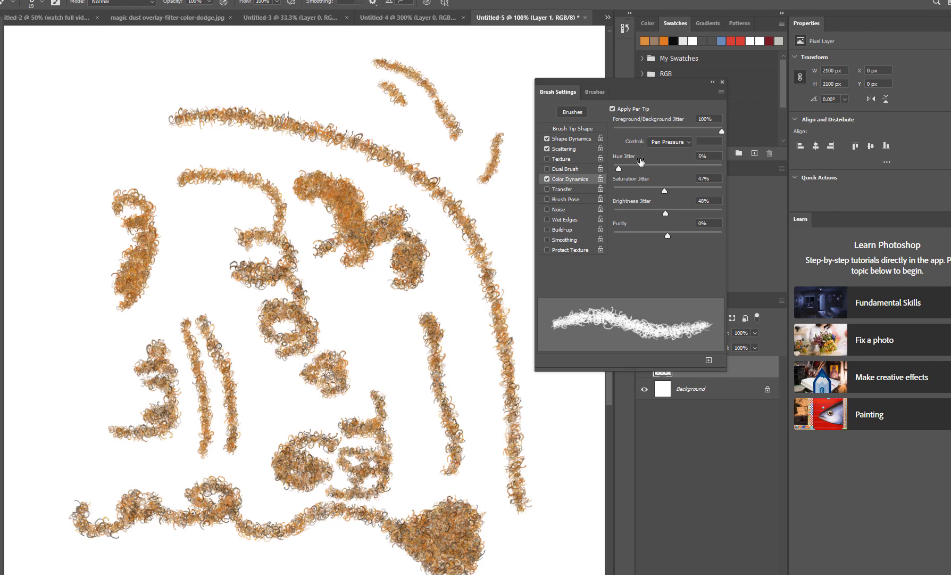
- Set Saturation Jitter to 94% and Brightness Jitter to 0%, painting test strokes to compare the settings
{"action": "left_click_drag", "start_coordinate": [665, 189], "coordinate": [716, 190]}
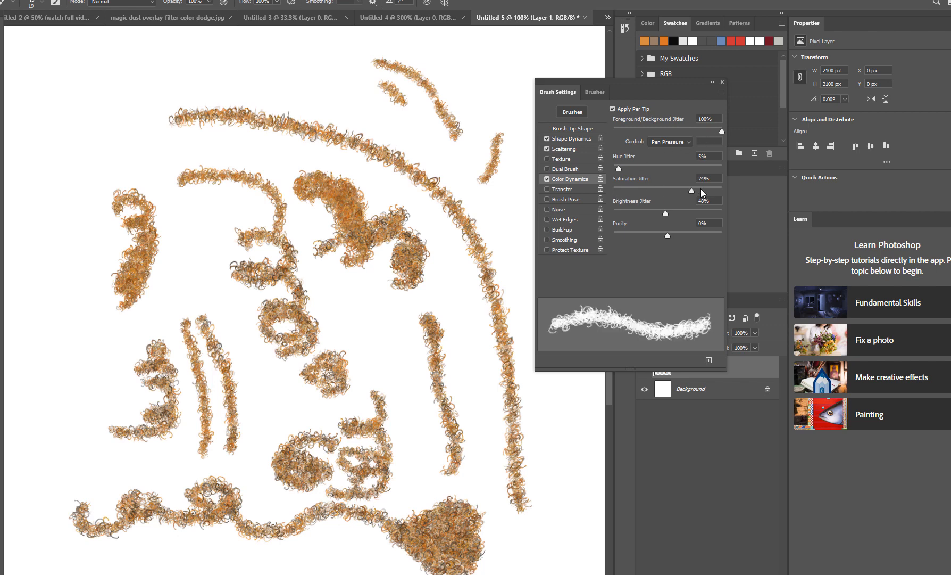
{"action": "mouse_move", "coordinate": [169, 97]}
{"action": "left_mouse_down"}
{"action": "mouse_move", "coordinate": [87, 154]}
{"action": "mouse_move", "coordinate": [88, 215]}
{"action": "mouse_move", "coordinate": [139, 266]}
{"action": "mouse_move", "coordinate": [132, 331]}
{"action": "mouse_move", "coordinate": [88, 420]}
{"action": "left_mouse_up"}
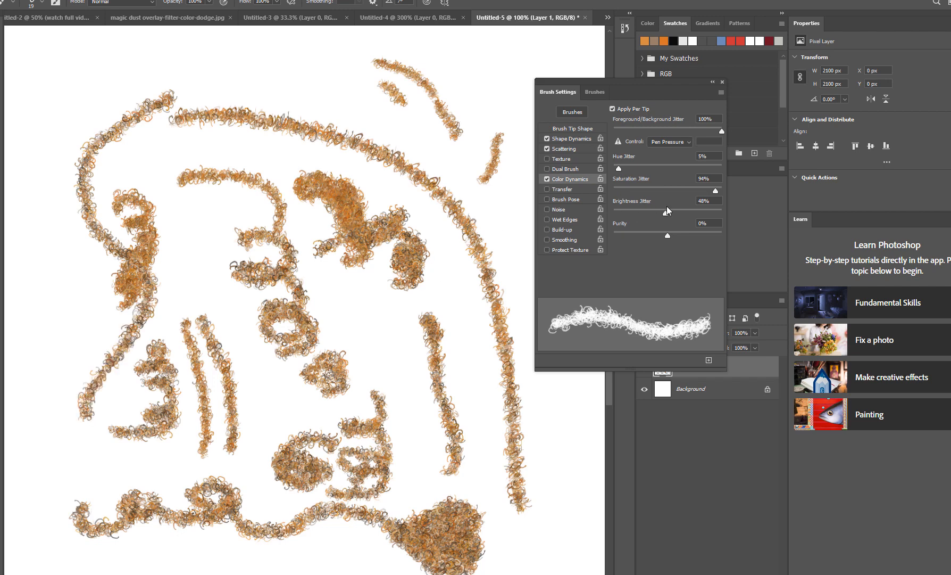
{"action": "left_click_drag", "start_coordinate": [665, 213], "coordinate": [594, 216]}
{"action": "mouse_move", "coordinate": [295, 85]}
{"action": "left_mouse_down"}
{"action": "mouse_move", "coordinate": [214, 83]}
{"action": "mouse_move", "coordinate": [167, 64]}
{"action": "mouse_move", "coordinate": [87, 88]}
{"action": "left_mouse_up"}
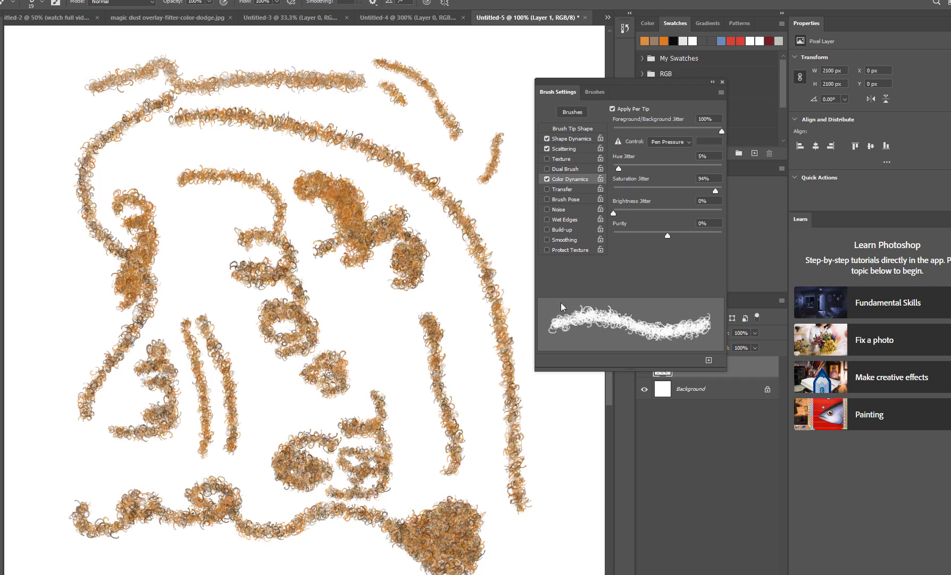
{"action": "left_click_drag", "start_coordinate": [367, 108], "coordinate": [471, 192]}
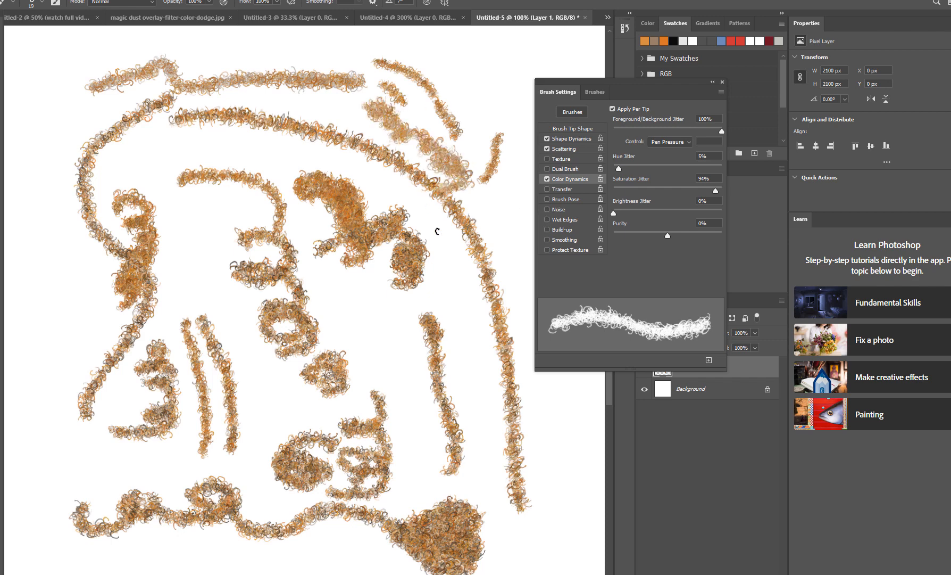
{"action": "mouse_move", "coordinate": [433, 295]}
{"action": "left_mouse_down"}
{"action": "mouse_move", "coordinate": [463, 315]}
{"action": "mouse_move", "coordinate": [492, 367]}
{"action": "mouse_move", "coordinate": [482, 429]}
{"action": "left_mouse_up"}
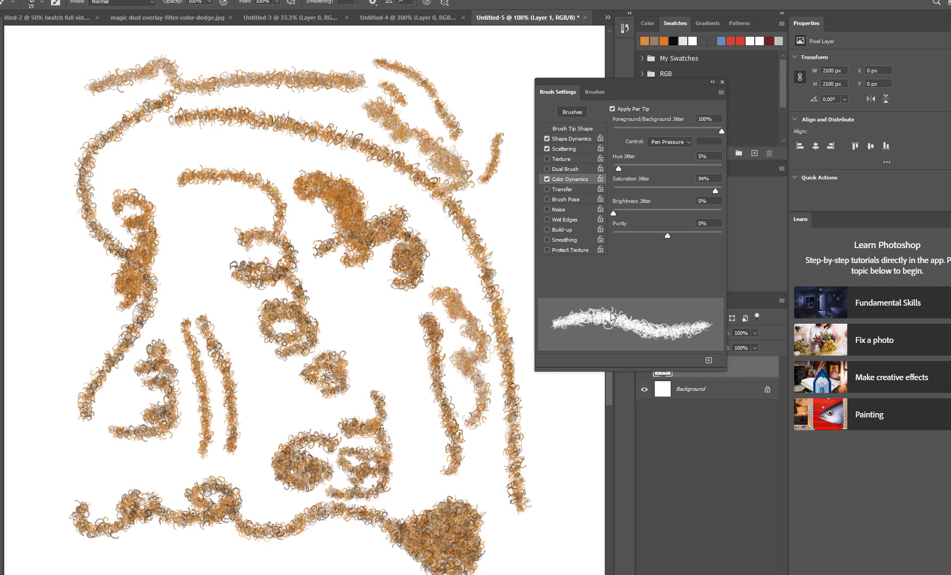
- Set Brightness Jitter to 100% and paint test strokes through the middle of the canvas
{"action": "left_click_drag", "start_coordinate": [614, 212], "coordinate": [771, 229]}
{"action": "mouse_move", "coordinate": [264, 279]}
{"action": "left_mouse_down"}
{"action": "mouse_move", "coordinate": [293, 280]}
{"action": "mouse_move", "coordinate": [400, 354]}
{"action": "mouse_move", "coordinate": [425, 432]}
{"action": "left_mouse_up"}
{"action": "mouse_move", "coordinate": [354, 354]}
{"action": "left_mouse_down"}
{"action": "mouse_move", "coordinate": [401, 402]}
{"action": "mouse_move", "coordinate": [433, 492]}
{"action": "left_mouse_up"}
{"action": "mouse_move", "coordinate": [367, 452]}
{"action": "left_mouse_down"}
{"action": "mouse_move", "coordinate": [239, 375]}
{"action": "mouse_move", "coordinate": [181, 285]}
{"action": "mouse_move", "coordinate": [98, 213]}
{"action": "left_mouse_up"}
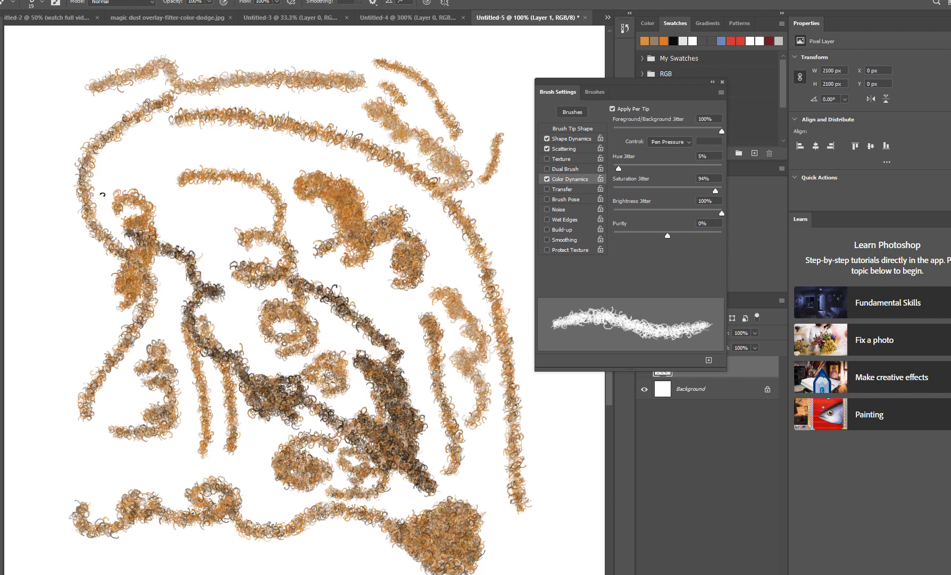
- Clear all the test strokes from the layer and disable Color Dynamics for the brush
{"action": "key", "text": "Delete"}
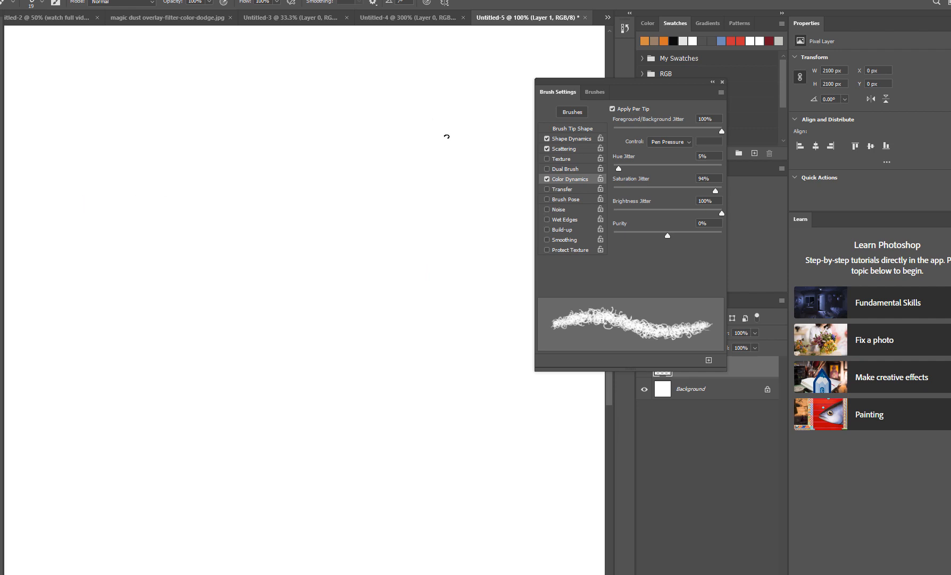
{"action": "left_click", "coordinate": [547, 179]}
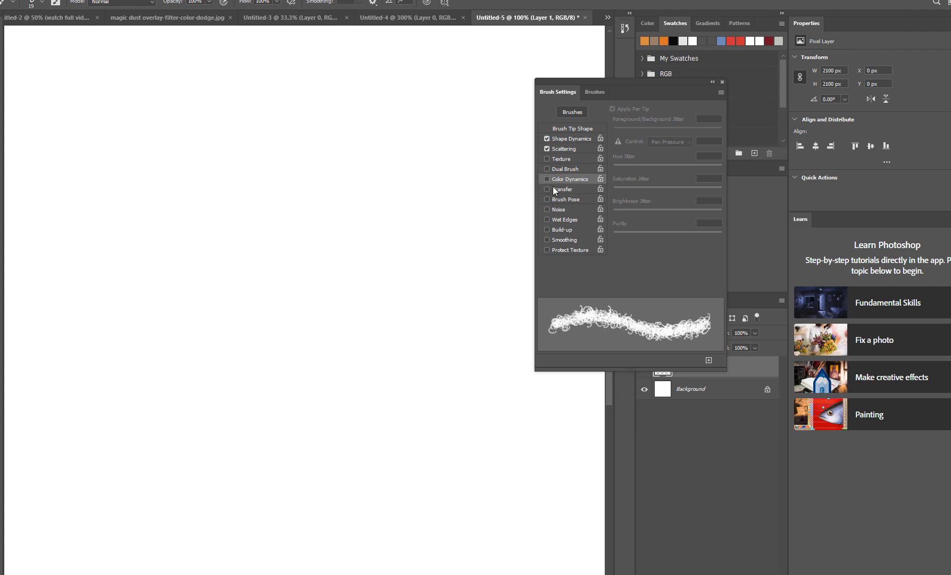
- Try Transfer with Opacity Jitter 41% and Flow Jitter 31% in test strokes, and disable Transfer after undoing them
{"action": "left_click", "coordinate": [554, 189]}
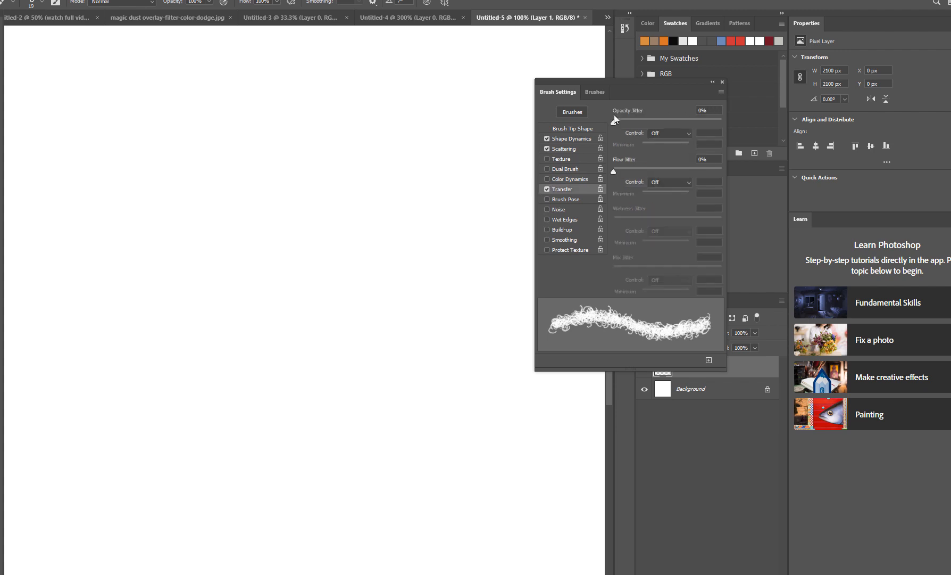
{"action": "left_click_drag", "start_coordinate": [612, 120], "coordinate": [657, 122]}
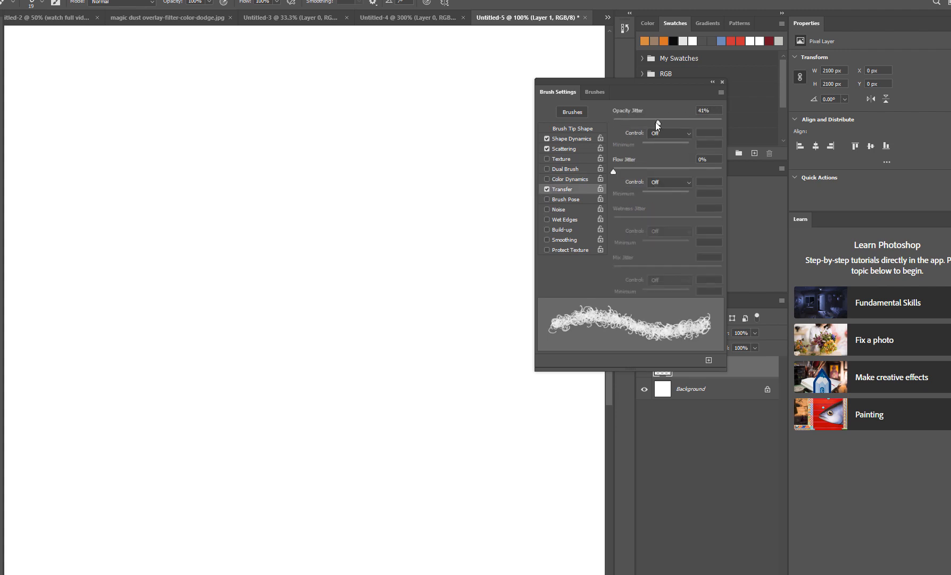
{"action": "left_click", "coordinate": [615, 170]}
{"action": "left_click_drag", "start_coordinate": [615, 170], "coordinate": [647, 172]}
{"action": "mouse_move", "coordinate": [341, 181]}
{"action": "left_mouse_down"}
{"action": "mouse_move", "coordinate": [395, 287]}
{"action": "mouse_move", "coordinate": [386, 393]}
{"action": "mouse_move", "coordinate": [352, 449]}
{"action": "left_mouse_up"}
{"action": "mouse_move", "coordinate": [384, 418]}
{"action": "left_mouse_down"}
{"action": "mouse_move", "coordinate": [424, 254]}
{"action": "mouse_move", "coordinate": [450, 419]}
{"action": "mouse_move", "coordinate": [427, 490]}
{"action": "left_mouse_up"}
{"action": "key", "text": "ctrl+z"}
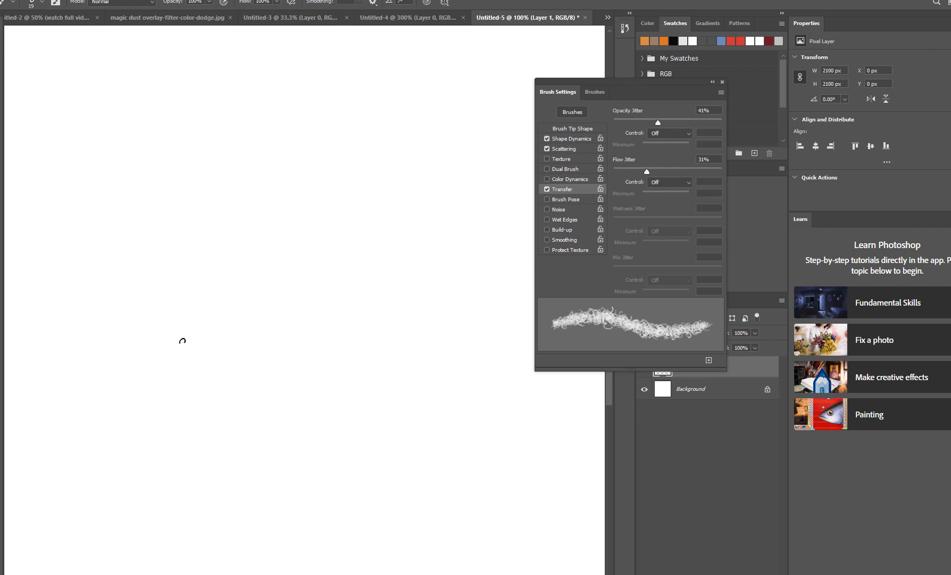
{"action": "left_click", "coordinate": [547, 189]}
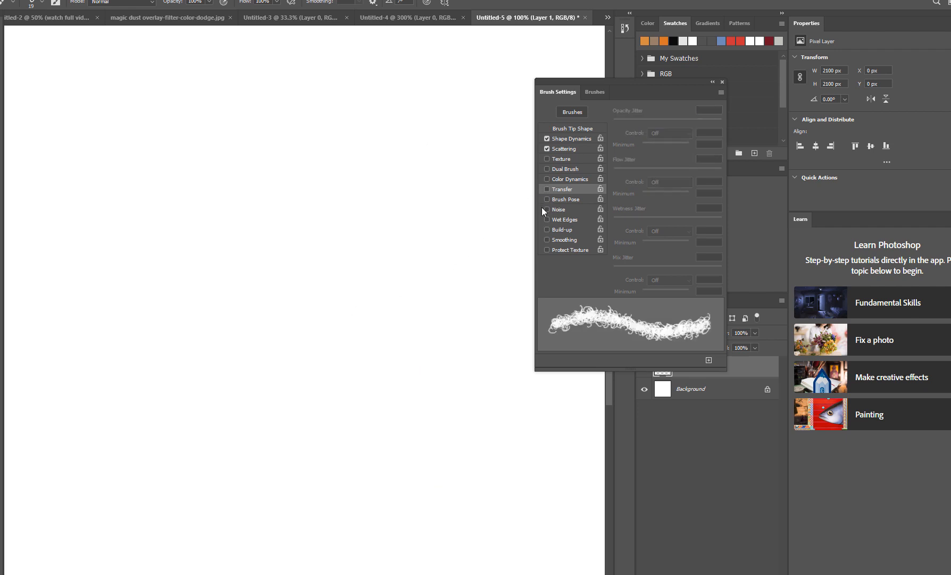
- Enable Brush Pose with Rotation 175° and Tilt X 100%, painting test strokes and undoing the last one
{"action": "left_click", "coordinate": [560, 200]}
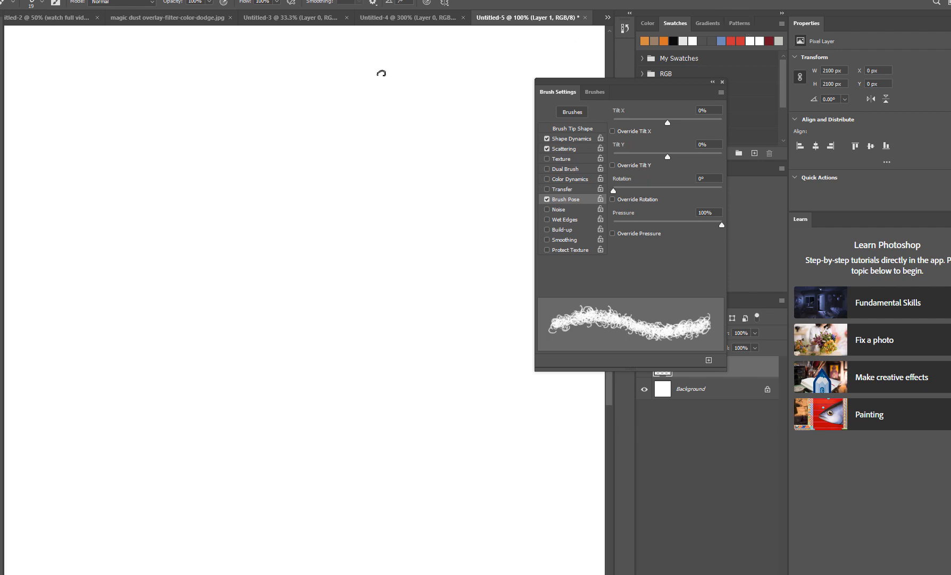
{"action": "left_click_drag", "start_coordinate": [614, 190], "coordinate": [654, 191]}
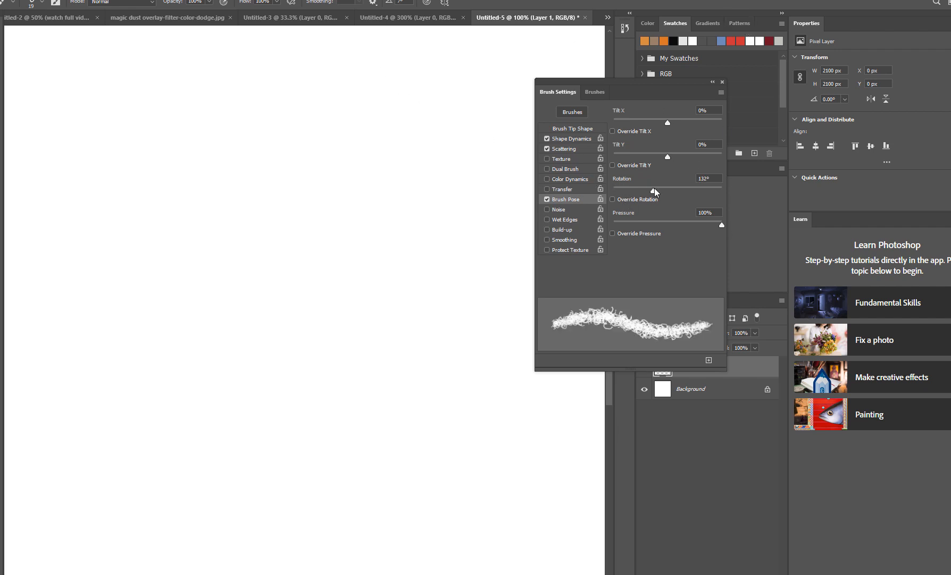
{"action": "mouse_move", "coordinate": [365, 239]}
{"action": "left_mouse_down"}
{"action": "mouse_move", "coordinate": [411, 313]}
{"action": "mouse_move", "coordinate": [354, 410]}
{"action": "mouse_move", "coordinate": [394, 406]}
{"action": "mouse_move", "coordinate": [440, 329]}
{"action": "mouse_move", "coordinate": [434, 476]}
{"action": "mouse_move", "coordinate": [311, 459]}
{"action": "mouse_move", "coordinate": [273, 384]}
{"action": "mouse_move", "coordinate": [227, 392]}
{"action": "left_mouse_up"}
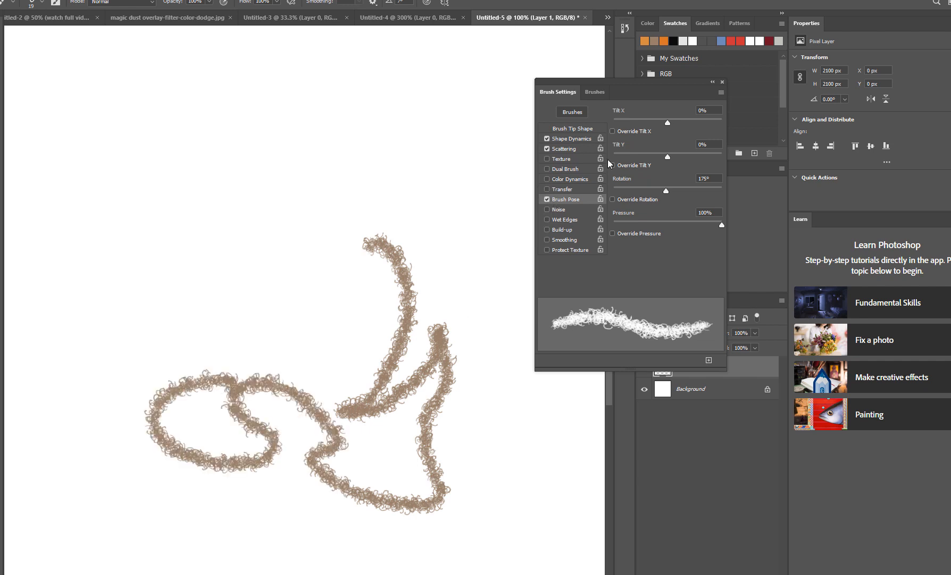
{"action": "mouse_move", "coordinate": [293, 140]}
{"action": "left_mouse_down"}
{"action": "mouse_move", "coordinate": [279, 166]}
{"action": "mouse_move", "coordinate": [337, 252]}
{"action": "mouse_move", "coordinate": [439, 121]}
{"action": "mouse_move", "coordinate": [503, 170]}
{"action": "mouse_move", "coordinate": [500, 271]}
{"action": "mouse_move", "coordinate": [445, 335]}
{"action": "left_mouse_up"}
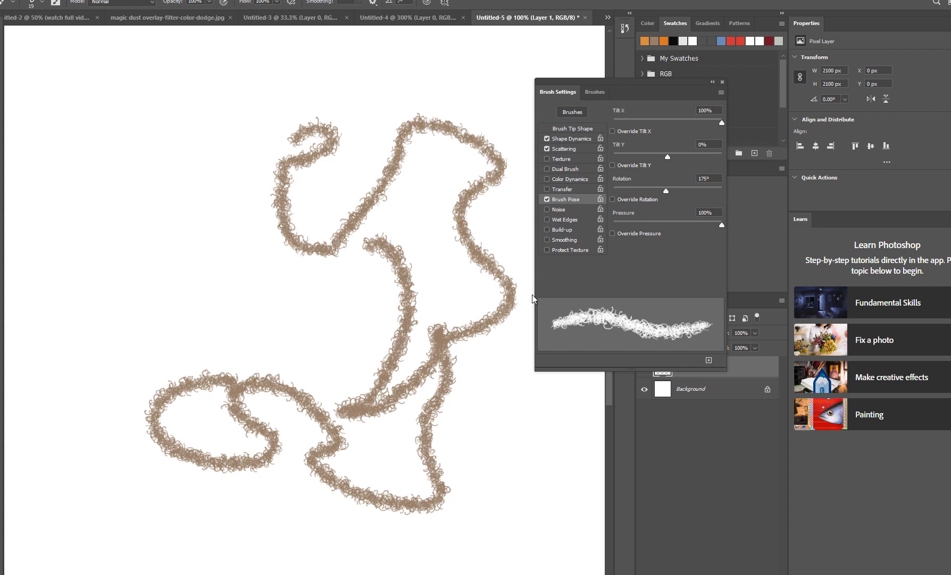
{"action": "key", "text": "ctrl+z"}
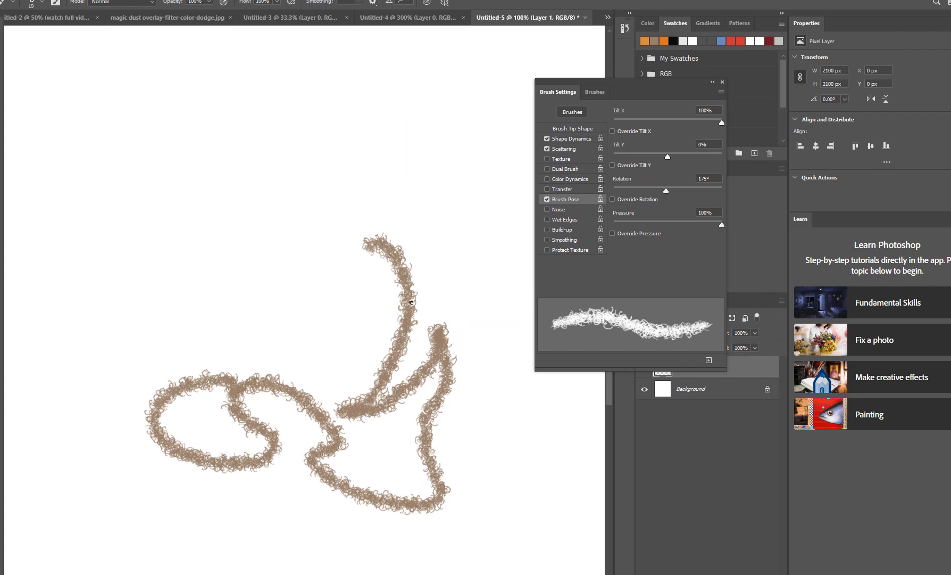
- Undo the Brush Pose test strokes, including another zigzag stroke, and disable Brush Pose for the brush
{"action": "key", "text": "ctrl+z"}
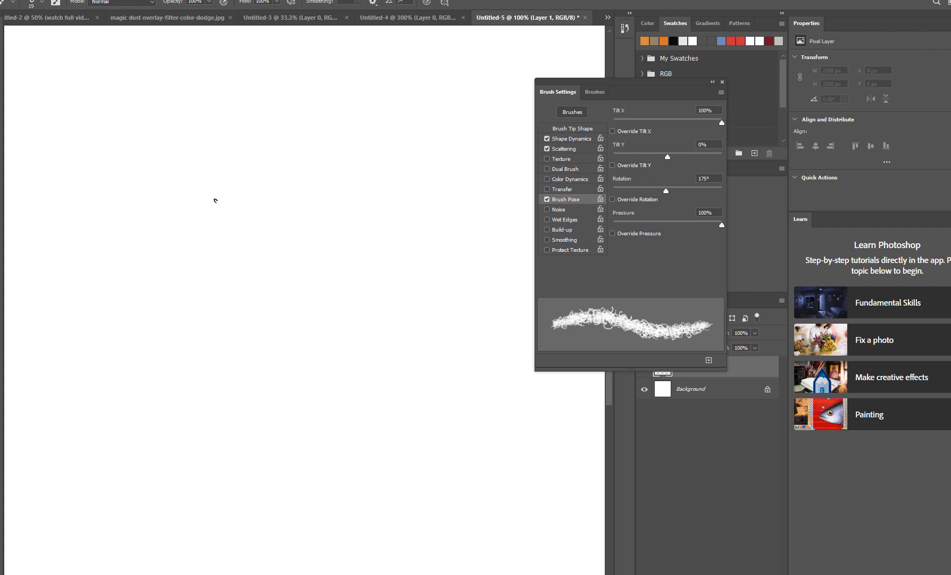
{"action": "mouse_move", "coordinate": [192, 281]}
{"action": "left_mouse_down"}
{"action": "mouse_move", "coordinate": [144, 228]}
{"action": "mouse_move", "coordinate": [276, 329]}
{"action": "mouse_move", "coordinate": [439, 351]}
{"action": "left_mouse_up"}
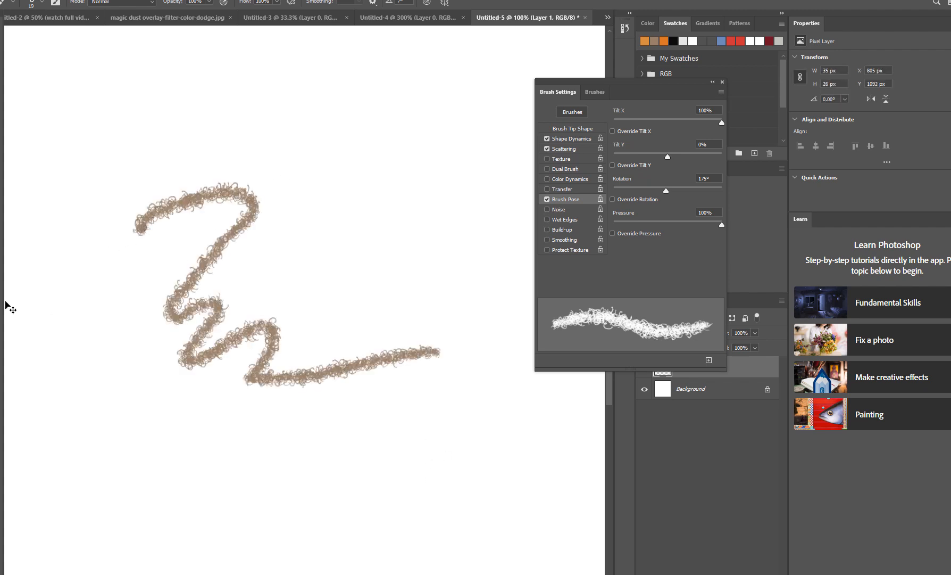
{"action": "key", "text": "ctrl+z"}
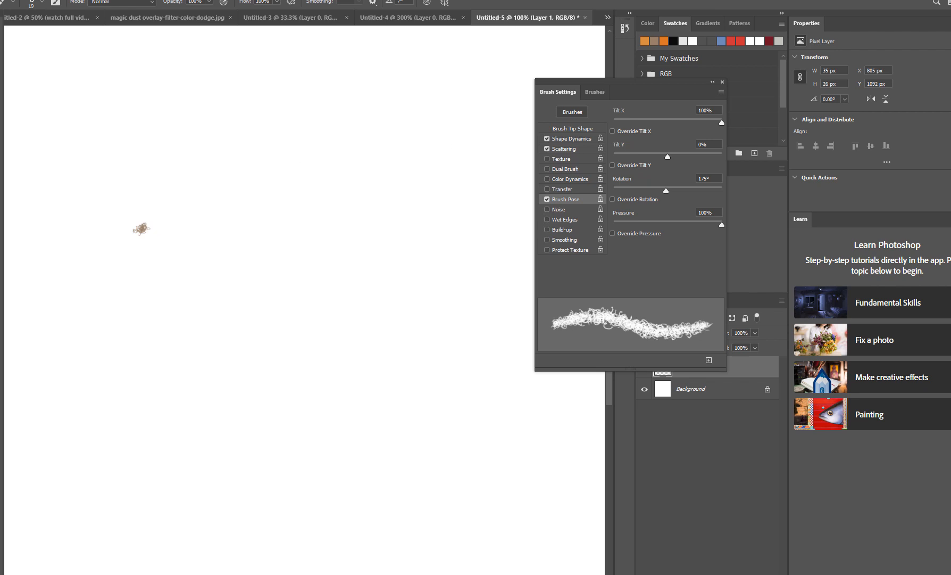
{"action": "left_click", "coordinate": [546, 200]}
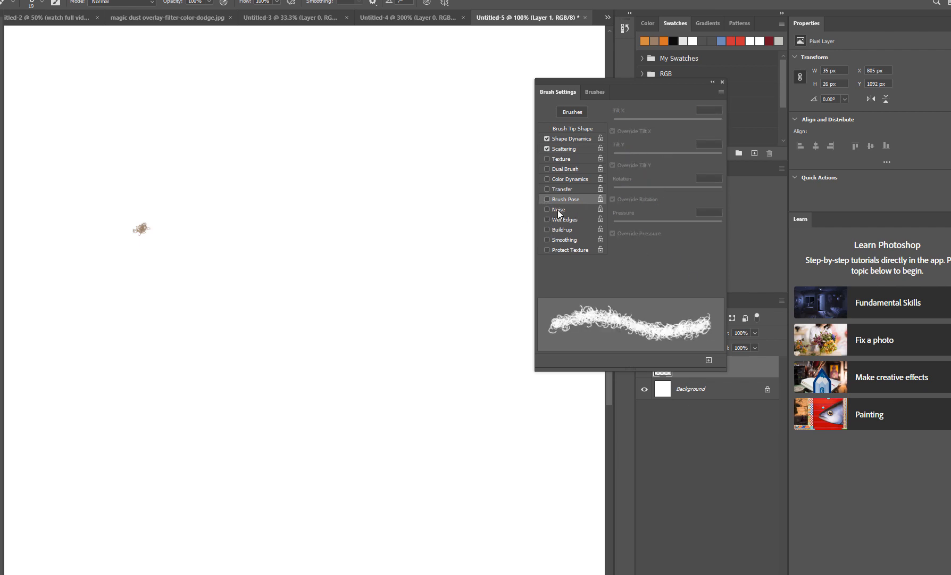
- Try the Noise option with two test strokes in the lower half of the canvas, and undo both strokes
{"action": "left_click", "coordinate": [547, 209]}
{"action": "mouse_move", "coordinate": [229, 335]}
{"action": "left_mouse_down"}
{"action": "mouse_move", "coordinate": [256, 357]}
{"action": "mouse_move", "coordinate": [409, 399]}
{"action": "mouse_move", "coordinate": [354, 479]}
{"action": "left_mouse_up"}
{"action": "mouse_move", "coordinate": [252, 423]}
{"action": "left_mouse_down"}
{"action": "mouse_move", "coordinate": [163, 421]}
{"action": "mouse_move", "coordinate": [212, 490]}
{"action": "mouse_move", "coordinate": [141, 409]}
{"action": "left_mouse_up"}
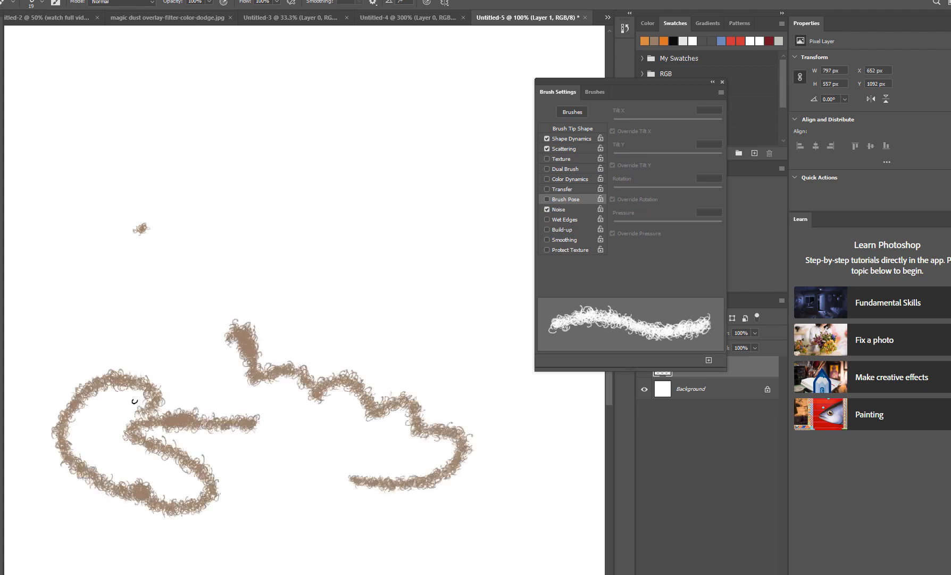
{"action": "key", "text": "ctrl+z"}
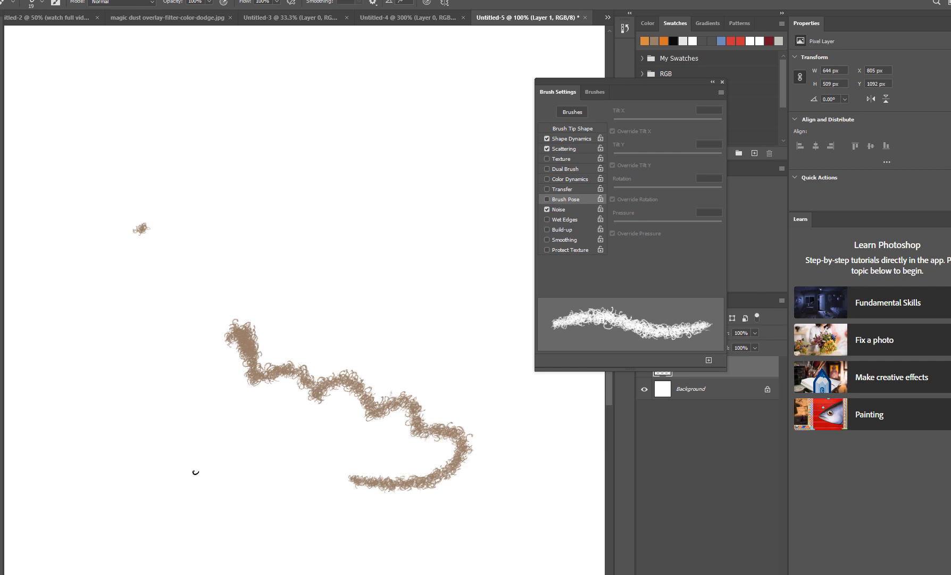
{"action": "key", "text": "ctrl+z"}
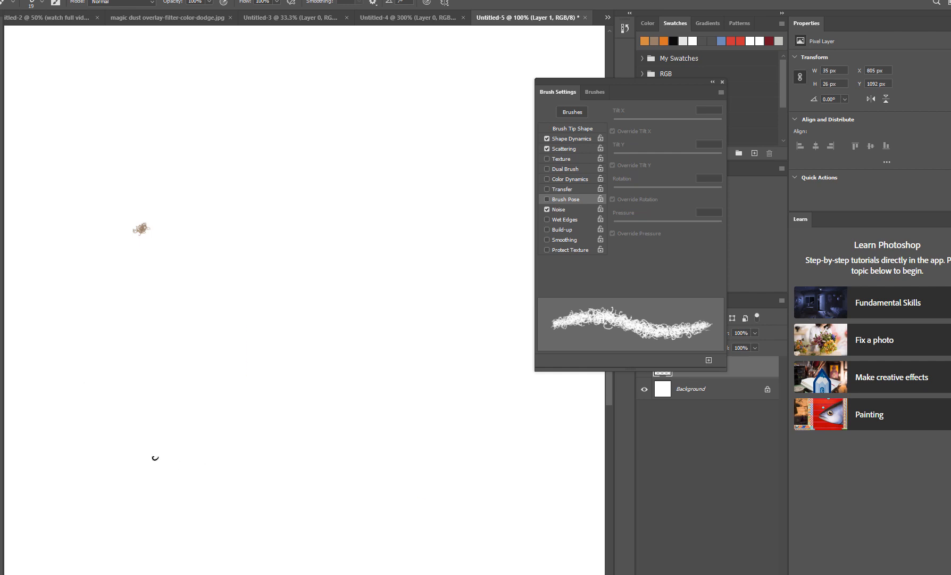
- Set the foreground color to near-black #0f0d0c and paint a long zigzag test stroke down the middle of the canvas
{"action": "left_click", "coordinate": [1, 319]}
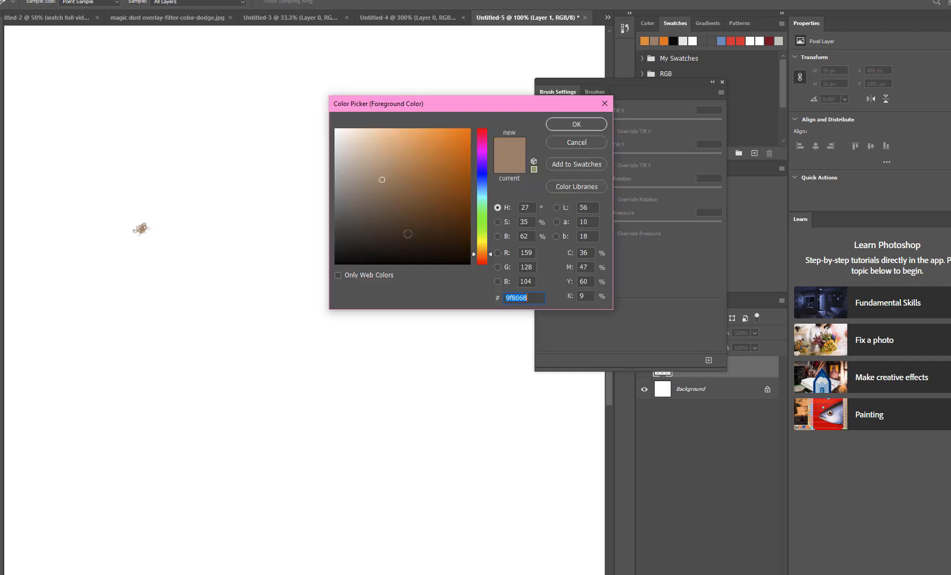
{"action": "left_click", "coordinate": [364, 257]}
{"action": "left_click", "coordinate": [577, 124]}
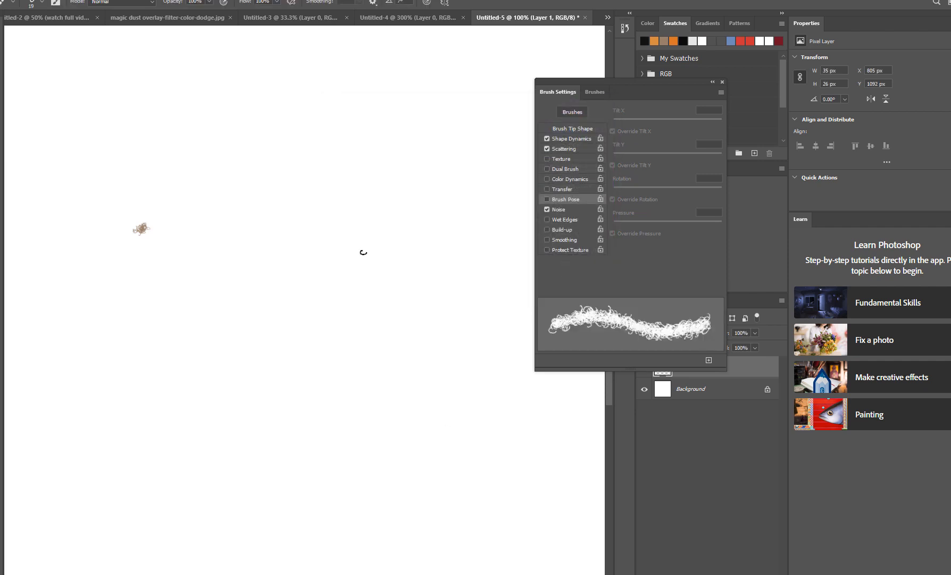
{"action": "mouse_move", "coordinate": [287, 242]}
{"action": "left_mouse_down"}
{"action": "mouse_move", "coordinate": [354, 423]}
{"action": "mouse_move", "coordinate": [363, 532]}
{"action": "left_mouse_up"}
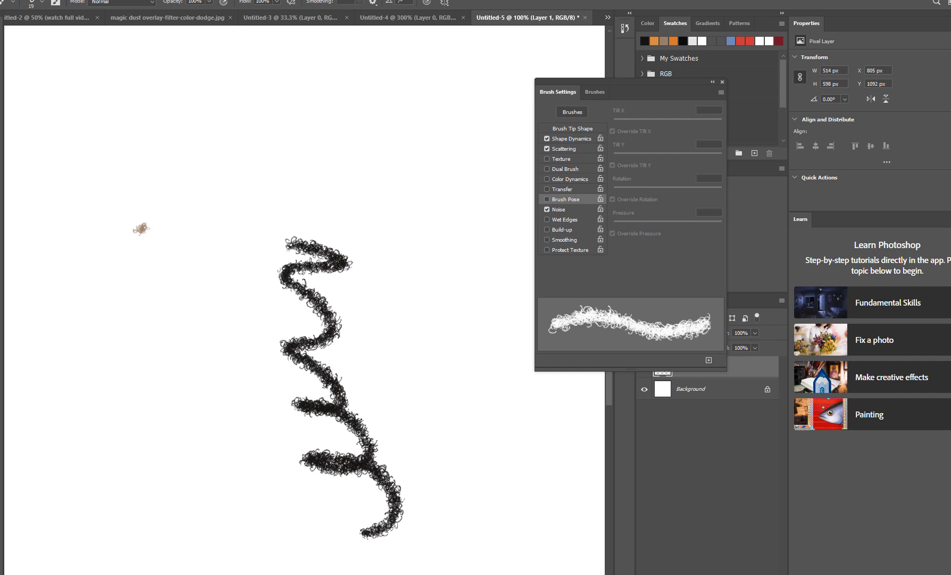
- Examine the black stroke's curl texture up close and look over the saved brush presets
{"action": "key", "text": "z"}
{"action": "left_click", "coordinate": [375, 418]}
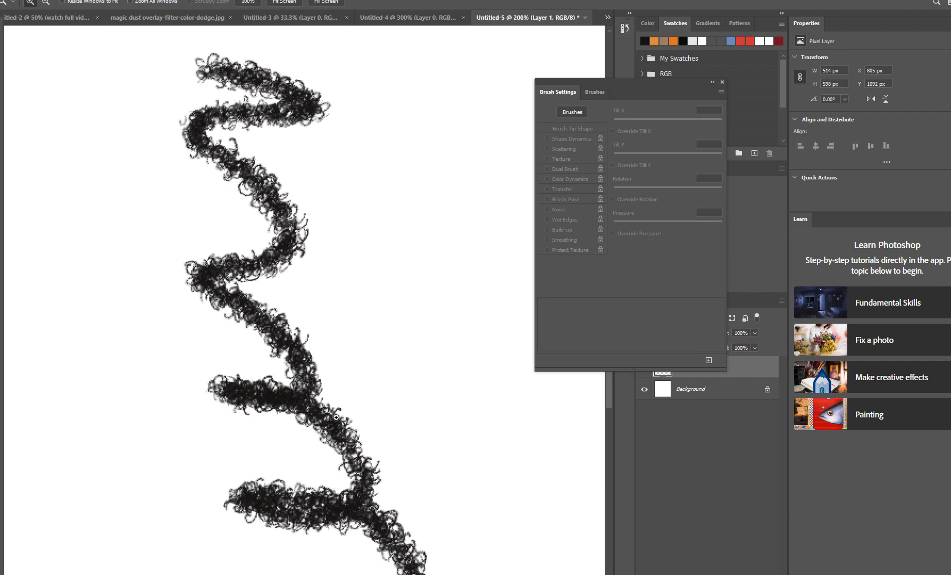
{"action": "scroll", "coordinate": [336, 418], "scroll_direction": "down", "scroll_amount": 1}
{"action": "key", "text": "ctrl"}
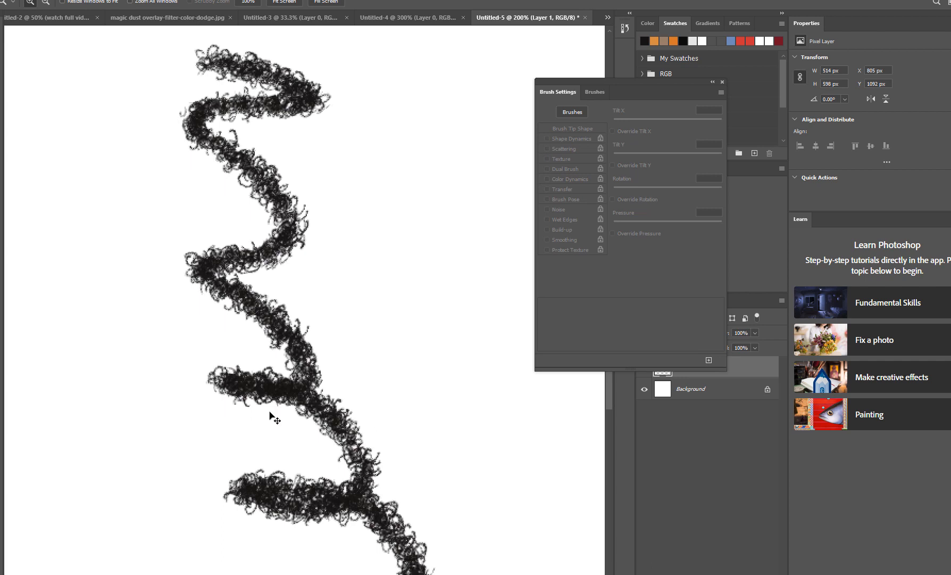
{"action": "key", "text": "ctrl+minus"}
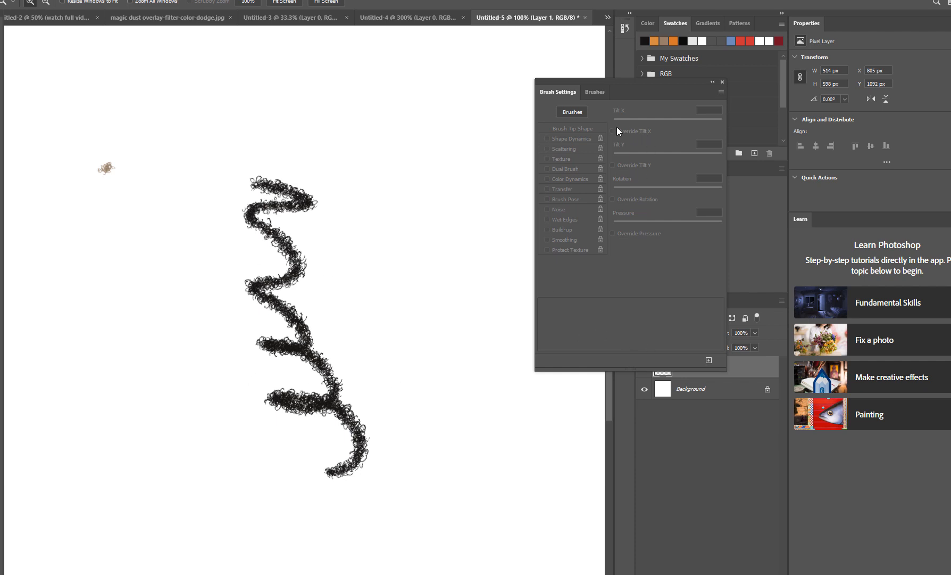
{"action": "left_click", "coordinate": [592, 92]}
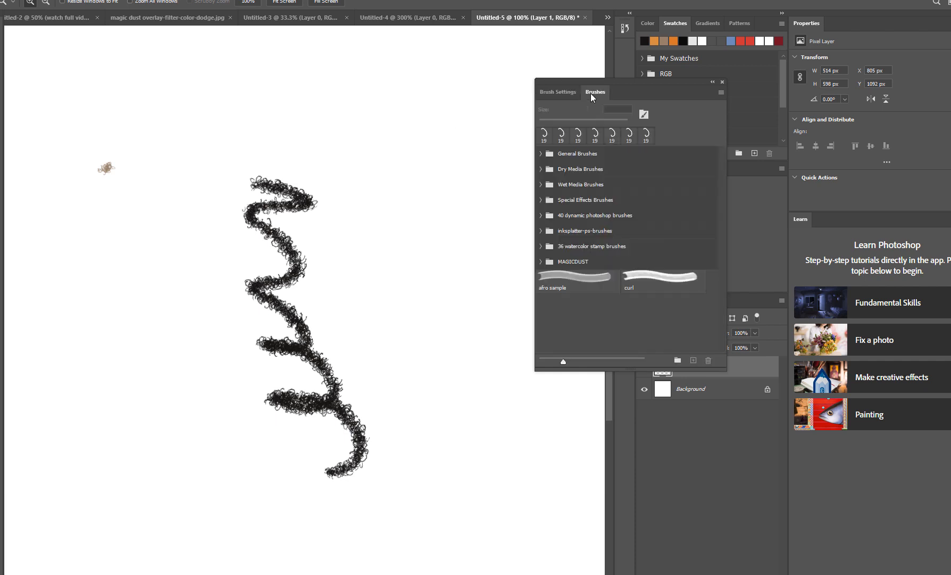
{"action": "left_click", "coordinate": [561, 134]}
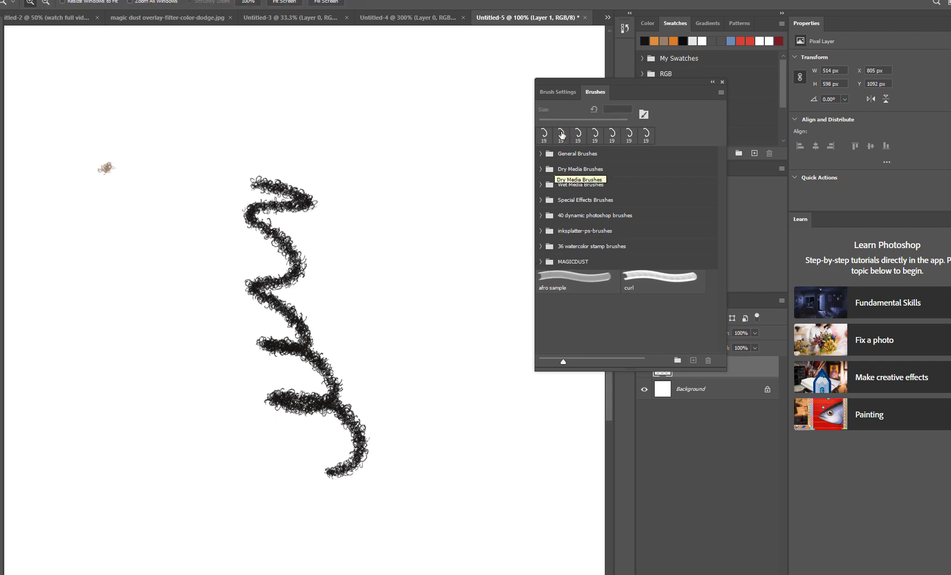
{"action": "left_click", "coordinate": [562, 92]}
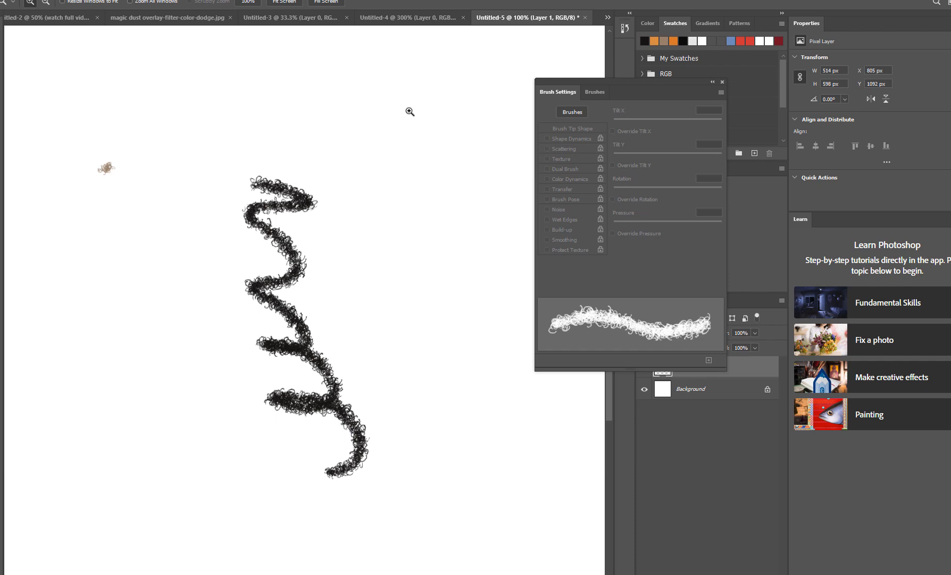
- Return to the Brush tool and try the Wet Edges option, turning it back off
{"action": "key", "text": "b"}
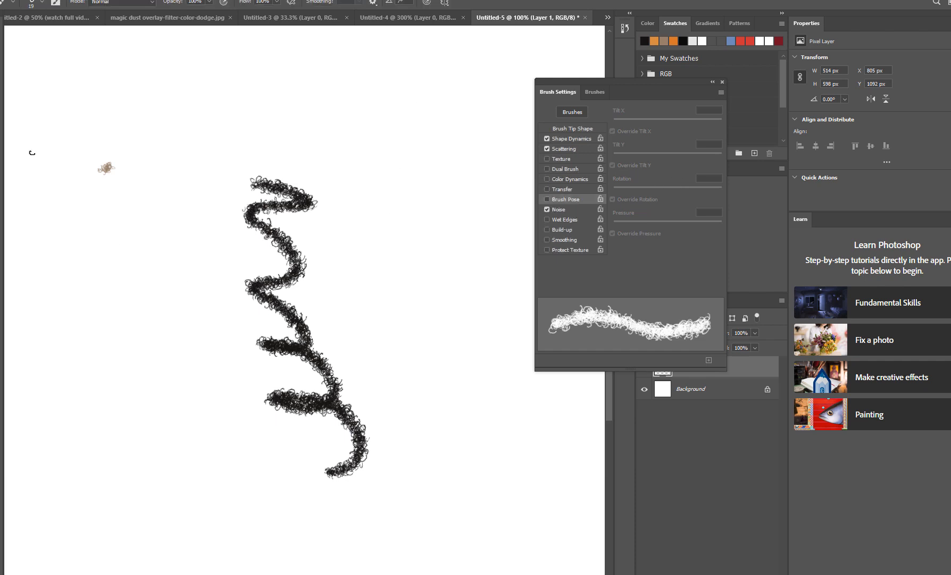
{"action": "left_click", "coordinate": [567, 219]}
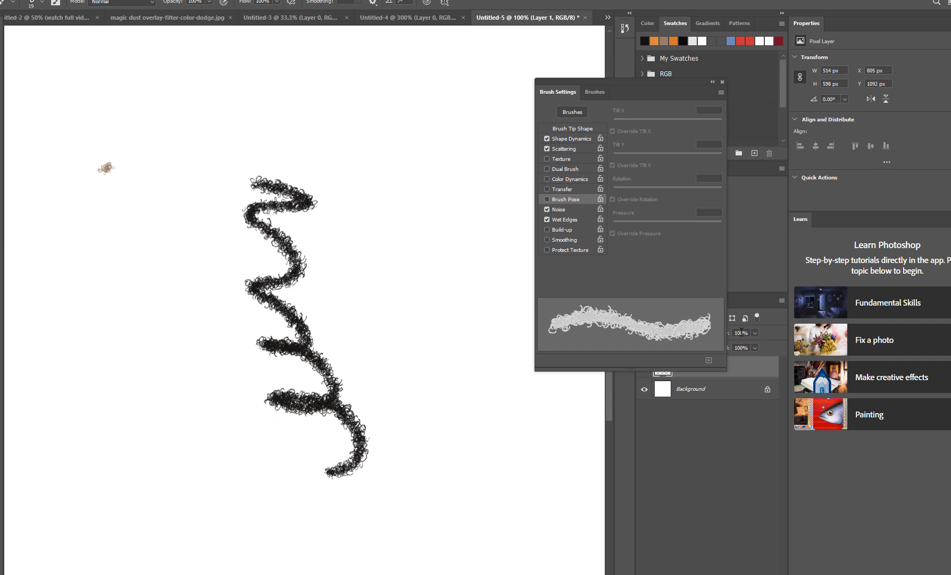
{"action": "left_click", "coordinate": [548, 221]}
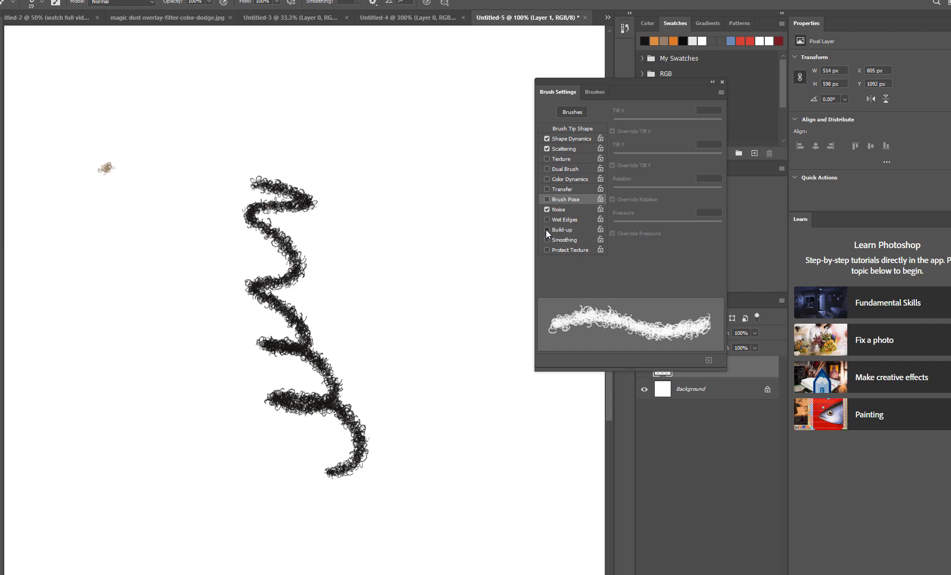
- Enable Build-up for the brush and paint several dense, overlapping black test scribbles around the canvas
{"action": "left_click", "coordinate": [546, 230]}
{"action": "mouse_move", "coordinate": [447, 250]}
{"action": "left_mouse_down"}
{"action": "mouse_move", "coordinate": [450, 340]}
{"action": "mouse_move", "coordinate": [476, 277]}
{"action": "mouse_move", "coordinate": [493, 490]}
{"action": "mouse_move", "coordinate": [492, 446]}
{"action": "mouse_move", "coordinate": [478, 505]}
{"action": "mouse_move", "coordinate": [500, 421]}
{"action": "mouse_move", "coordinate": [501, 516]}
{"action": "mouse_move", "coordinate": [487, 519]}
{"action": "mouse_move", "coordinate": [495, 537]}
{"action": "mouse_move", "coordinate": [501, 531]}
{"action": "mouse_move", "coordinate": [452, 511]}
{"action": "mouse_move", "coordinate": [492, 453]}
{"action": "mouse_move", "coordinate": [425, 431]}
{"action": "left_mouse_up"}
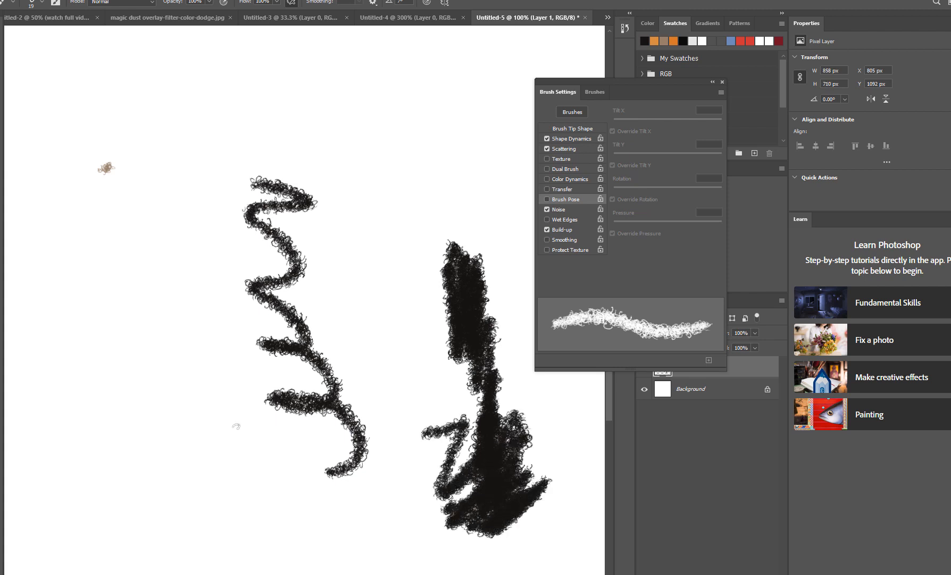
{"action": "left_click_drag", "start_coordinate": [330, 63], "coordinate": [355, 234]}
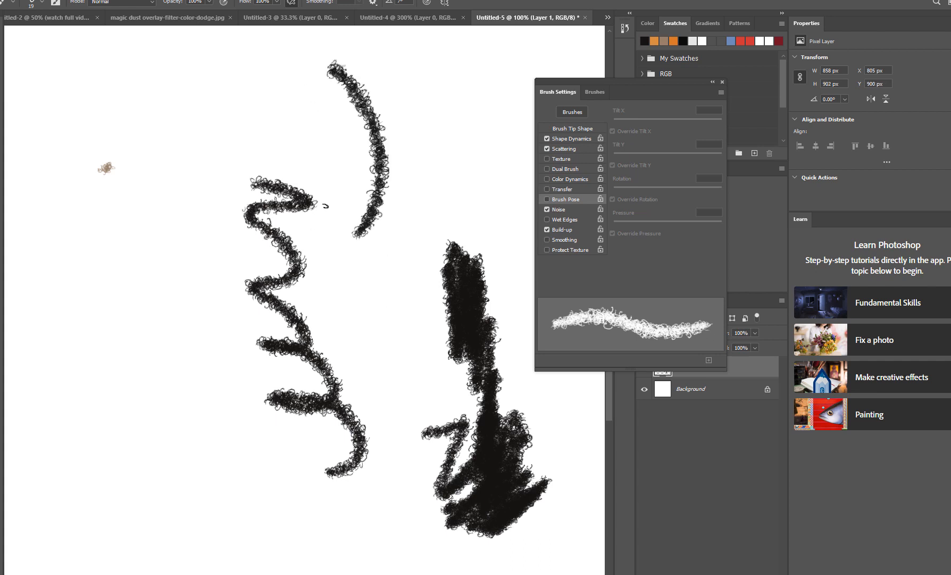
{"action": "mouse_move", "coordinate": [379, 82]}
{"action": "left_mouse_down"}
{"action": "mouse_move", "coordinate": [391, 170]}
{"action": "mouse_move", "coordinate": [468, 149]}
{"action": "mouse_move", "coordinate": [362, 208]}
{"action": "left_mouse_up"}
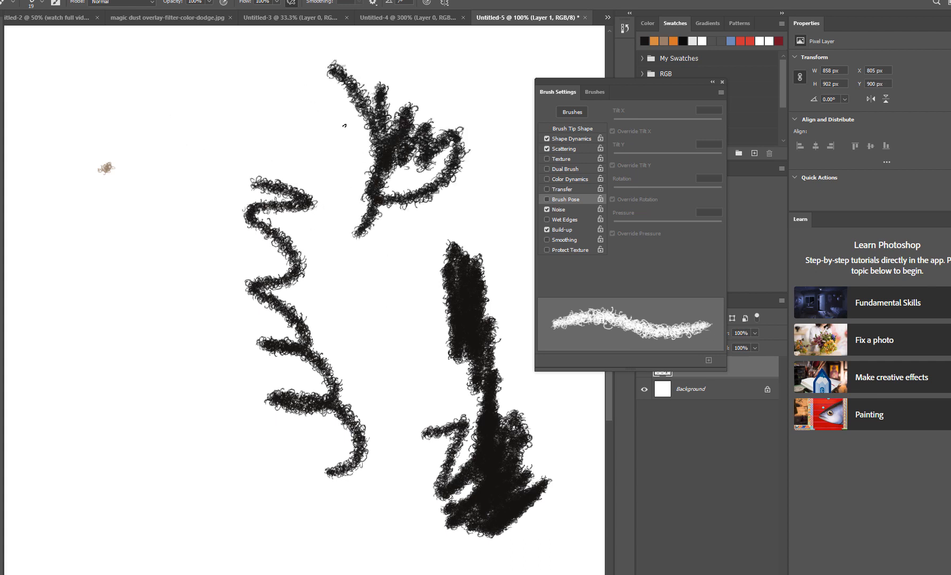
{"action": "mouse_move", "coordinate": [223, 85]}
{"action": "left_mouse_down"}
{"action": "mouse_move", "coordinate": [183, 95]}
{"action": "mouse_move", "coordinate": [175, 121]}
{"action": "mouse_move", "coordinate": [98, 141]}
{"action": "mouse_move", "coordinate": [168, 113]}
{"action": "mouse_move", "coordinate": [128, 114]}
{"action": "mouse_move", "coordinate": [218, 117]}
{"action": "left_mouse_up"}
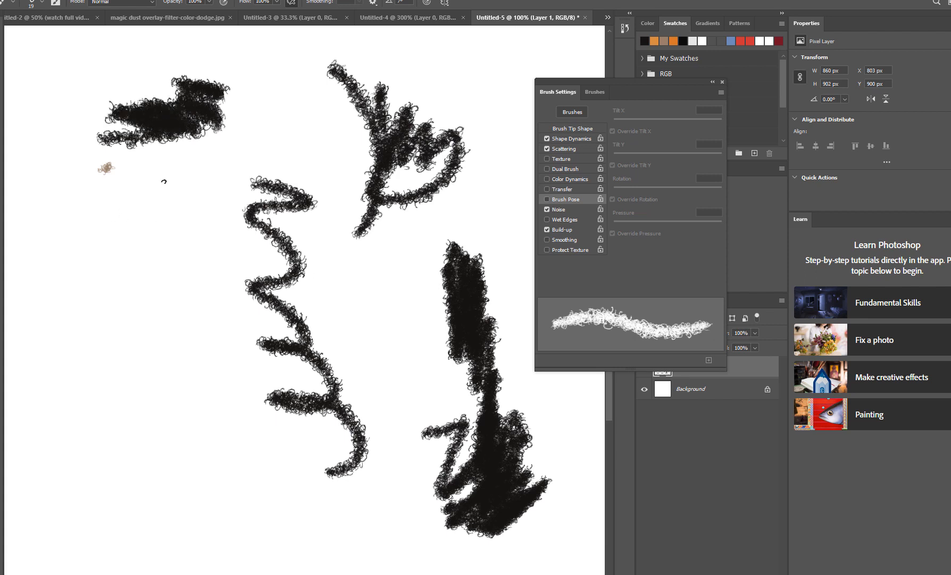
{"action": "mouse_move", "coordinate": [163, 177]}
{"action": "left_mouse_down"}
{"action": "mouse_move", "coordinate": [187, 202]}
{"action": "mouse_move", "coordinate": [152, 266]}
{"action": "mouse_move", "coordinate": [141, 322]}
{"action": "mouse_move", "coordinate": [194, 236]}
{"action": "mouse_move", "coordinate": [234, 348]}
{"action": "mouse_move", "coordinate": [174, 392]}
{"action": "mouse_move", "coordinate": [73, 325]}
{"action": "left_mouse_up"}
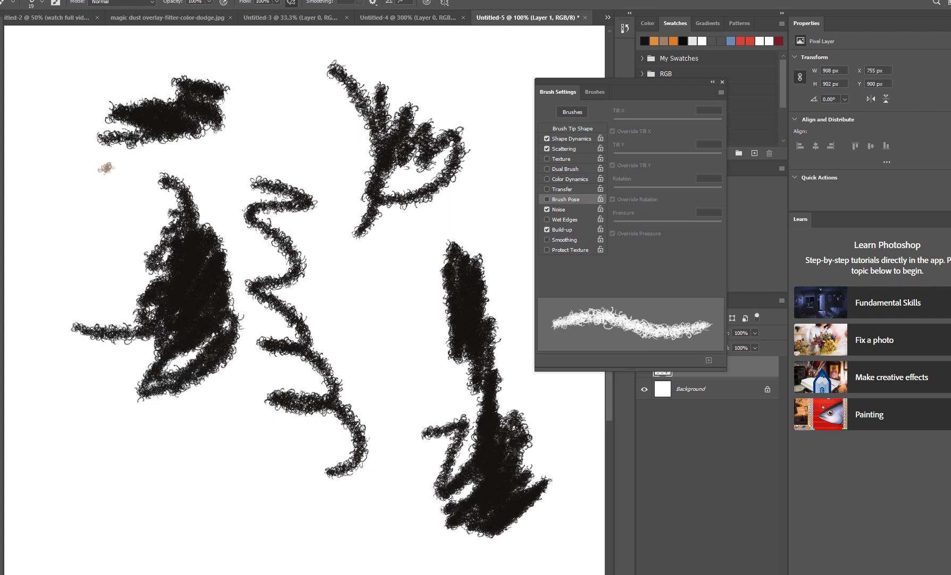
- Clear all the test strokes from the layer and disable Noise and Build-up for the brush
{"action": "key", "text": "ctrl+a"}
{"action": "key", "text": "Delete"}
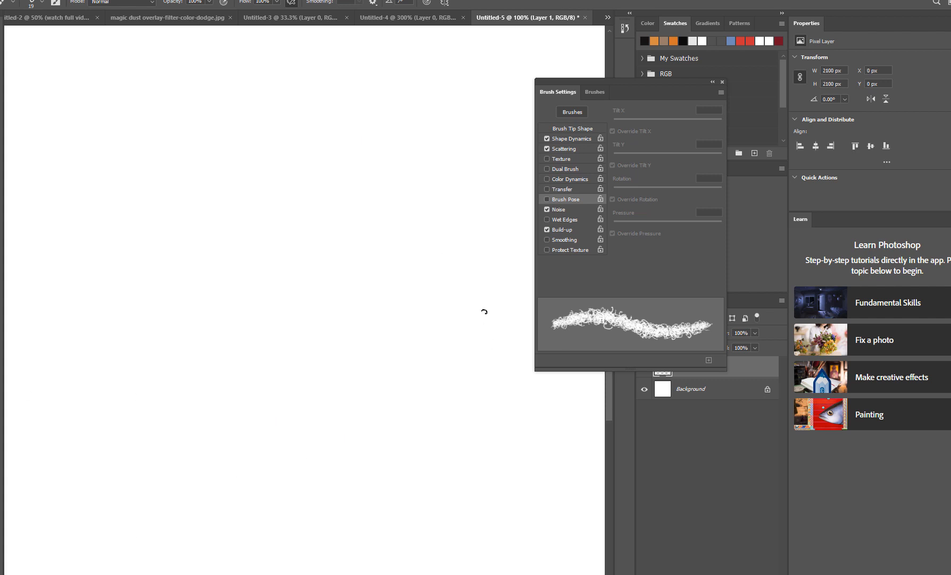
{"action": "left_click", "coordinate": [546, 229]}
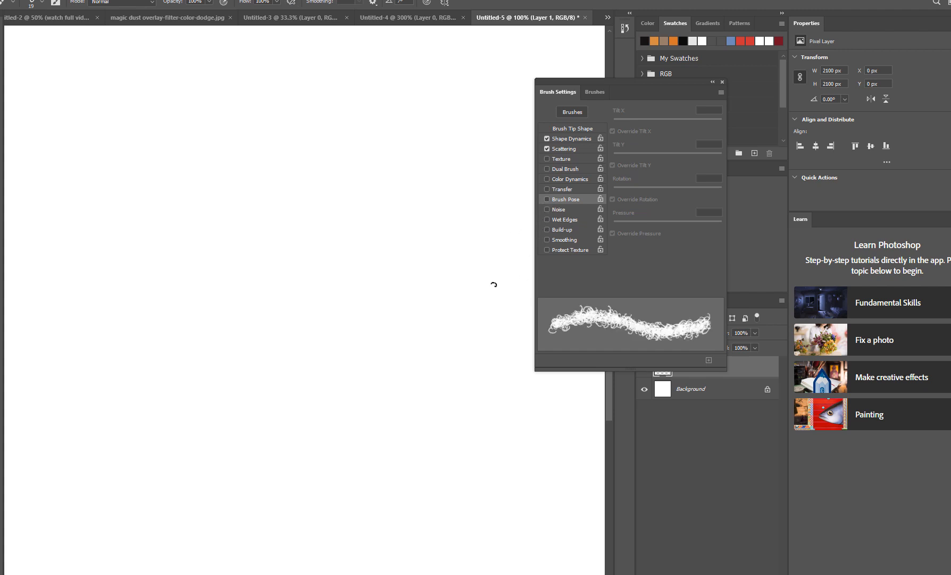
- Enable Protect Texture for the brush, paint test strokes on the canvas and undo them
{"action": "left_click", "coordinate": [561, 229]}
{"action": "left_click", "coordinate": [552, 230]}
{"action": "mouse_move", "coordinate": [274, 205]}
{"action": "left_mouse_down"}
{"action": "mouse_move", "coordinate": [272, 301]}
{"action": "mouse_move", "coordinate": [215, 379]}
{"action": "left_mouse_up"}
{"action": "mouse_move", "coordinate": [216, 240]}
{"action": "left_mouse_down"}
{"action": "mouse_move", "coordinate": [209, 325]}
{"action": "mouse_move", "coordinate": [223, 347]}
{"action": "mouse_move", "coordinate": [218, 420]}
{"action": "mouse_move", "coordinate": [276, 382]}
{"action": "left_mouse_up"}
{"action": "key", "text": "ctrl+z"}
{"action": "key", "text": "ctrl+z"}
{"action": "key", "text": "ctrl+z"}
- Paint a dense curly black hairstyle with a rounded crown and a strand extending down each side
{"action": "mouse_move", "coordinate": [338, 184]}
{"action": "left_mouse_down"}
{"action": "mouse_move", "coordinate": [363, 180]}
{"action": "mouse_move", "coordinate": [356, 205]}
{"action": "mouse_move", "coordinate": [312, 192]}
{"action": "mouse_move", "coordinate": [308, 167]}
{"action": "mouse_move", "coordinate": [369, 176]}
{"action": "mouse_move", "coordinate": [374, 263]}
{"action": "mouse_move", "coordinate": [373, 193]}
{"action": "mouse_move", "coordinate": [382, 210]}
{"action": "mouse_move", "coordinate": [375, 266]}
{"action": "mouse_move", "coordinate": [368, 266]}
{"action": "left_mouse_up"}
{"action": "mouse_move", "coordinate": [287, 176]}
{"action": "left_mouse_down"}
{"action": "mouse_move", "coordinate": [363, 174]}
{"action": "mouse_move", "coordinate": [395, 206]}
{"action": "mouse_move", "coordinate": [398, 225]}
{"action": "mouse_move", "coordinate": [372, 167]}
{"action": "mouse_move", "coordinate": [343, 166]}
{"action": "mouse_move", "coordinate": [384, 189]}
{"action": "mouse_move", "coordinate": [352, 165]}
{"action": "mouse_move", "coordinate": [312, 157]}
{"action": "mouse_move", "coordinate": [391, 173]}
{"action": "mouse_move", "coordinate": [341, 157]}
{"action": "mouse_move", "coordinate": [333, 176]}
{"action": "mouse_move", "coordinate": [347, 145]}
{"action": "mouse_move", "coordinate": [328, 178]}
{"action": "mouse_move", "coordinate": [386, 200]}
{"action": "mouse_move", "coordinate": [397, 231]}
{"action": "mouse_move", "coordinate": [409, 226]}
{"action": "mouse_move", "coordinate": [377, 197]}
{"action": "mouse_move", "coordinate": [383, 184]}
{"action": "mouse_move", "coordinate": [413, 192]}
{"action": "mouse_move", "coordinate": [295, 168]}
{"action": "mouse_move", "coordinate": [274, 210]}
{"action": "mouse_move", "coordinate": [301, 189]}
{"action": "mouse_move", "coordinate": [282, 176]}
{"action": "left_mouse_up"}
{"action": "mouse_move", "coordinate": [386, 256]}
{"action": "left_mouse_down"}
{"action": "mouse_move", "coordinate": [406, 238]}
{"action": "mouse_move", "coordinate": [352, 256]}
{"action": "mouse_move", "coordinate": [318, 229]}
{"action": "mouse_move", "coordinate": [372, 282]}
{"action": "mouse_move", "coordinate": [378, 243]}
{"action": "mouse_move", "coordinate": [351, 289]}
{"action": "left_mouse_up"}
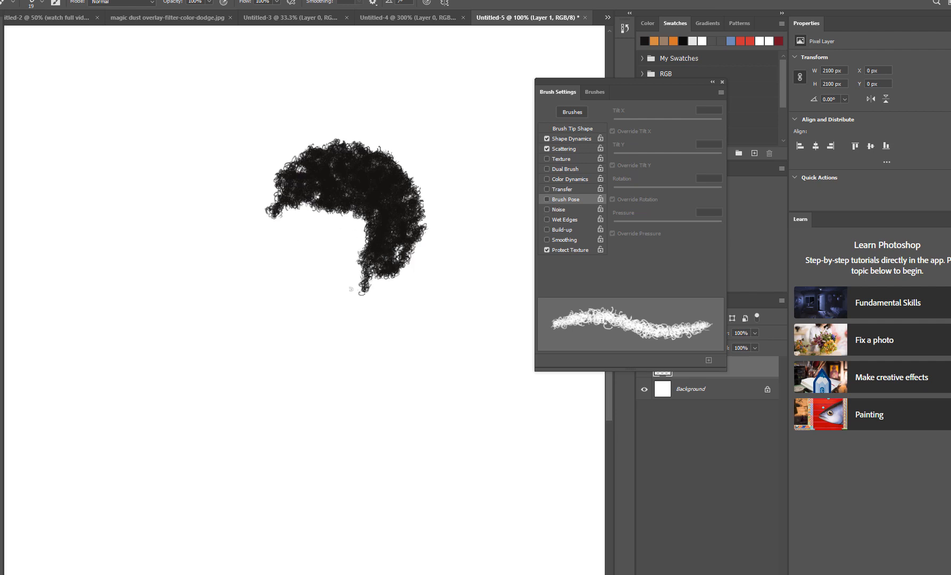
{"action": "left_click_drag", "start_coordinate": [286, 191], "coordinate": [269, 260]}
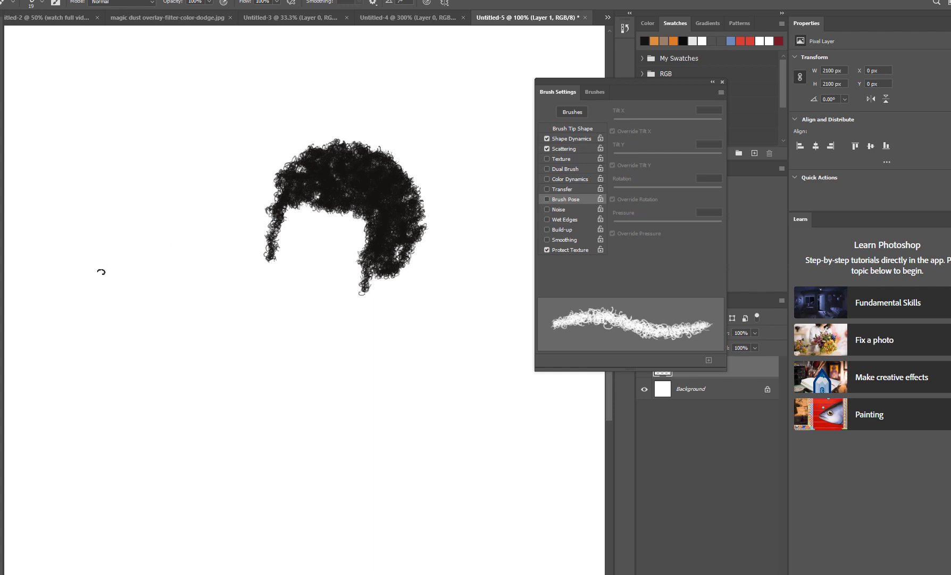
- Set the brush tip spacing to 194% and add sparse curls along the hairstyle's outer right edge
{"action": "left_click", "coordinate": [565, 129]}
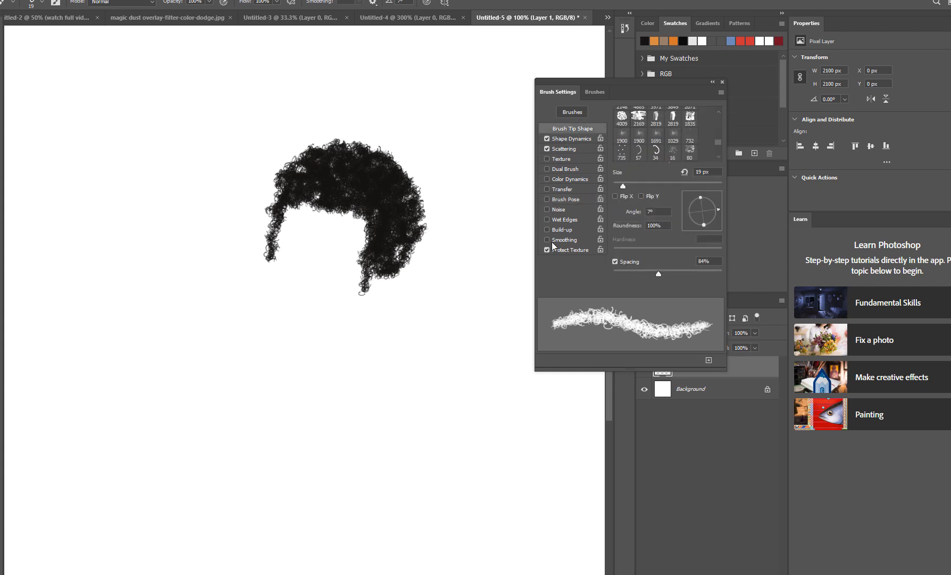
{"action": "left_click_drag", "start_coordinate": [659, 274], "coordinate": [693, 275]}
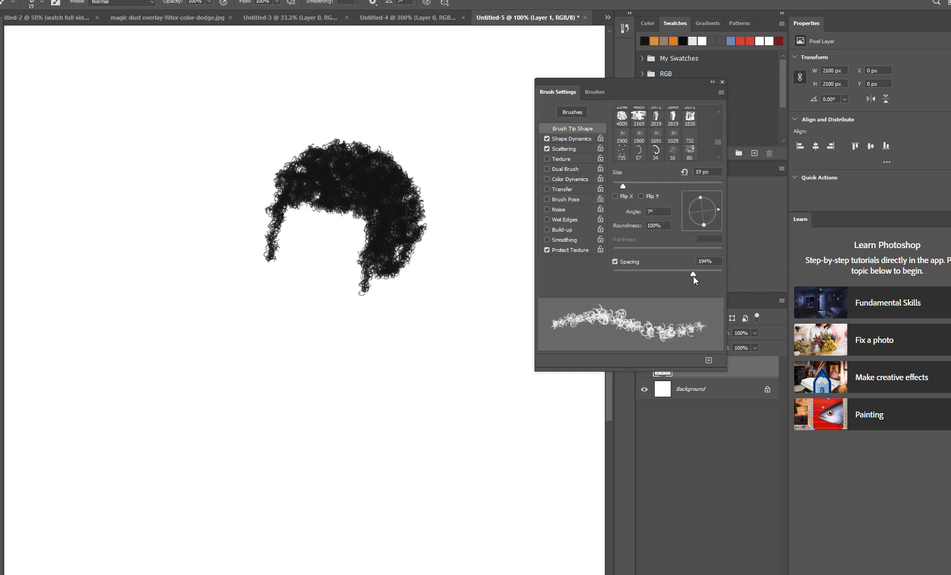
{"action": "mouse_move", "coordinate": [400, 273]}
{"action": "left_mouse_down"}
{"action": "mouse_move", "coordinate": [424, 243]}
{"action": "mouse_move", "coordinate": [398, 251]}
{"action": "mouse_move", "coordinate": [409, 261]}
{"action": "left_mouse_up"}
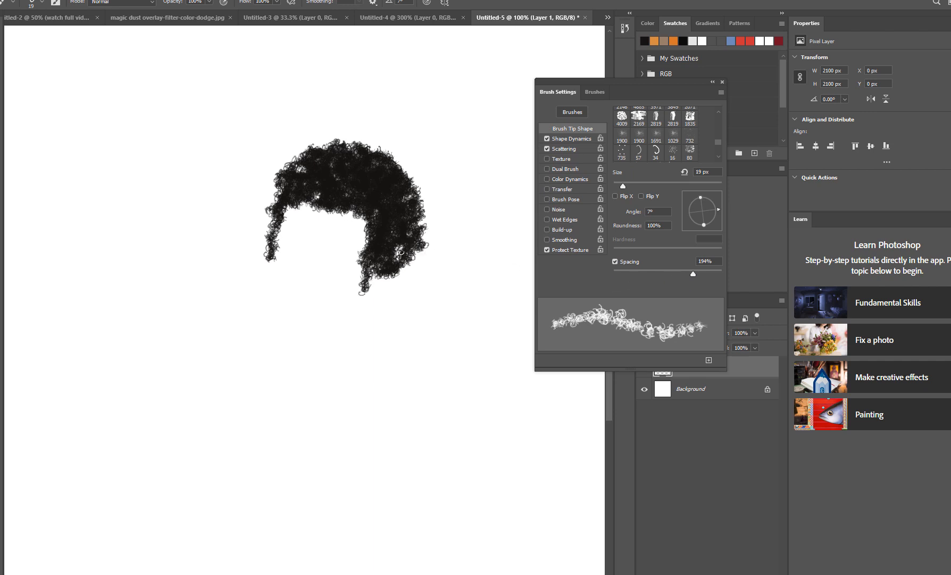
- Set Size Jitter to 29%, Roundness Jitter to 13% and Minimum Roundness to 1%, and paint more curls around the hairstyle
{"action": "left_click", "coordinate": [565, 140]}
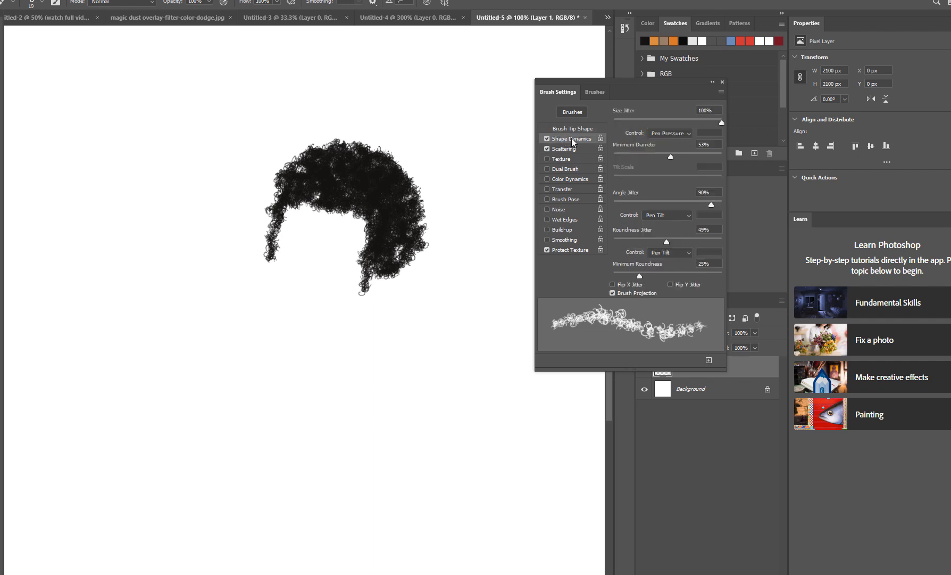
{"action": "left_click_drag", "start_coordinate": [720, 121], "coordinate": [645, 126]}
{"action": "mouse_move", "coordinate": [664, 244]}
{"action": "left_mouse_down"}
{"action": "mouse_move", "coordinate": [627, 245]}
{"action": "mouse_move", "coordinate": [602, 274]}
{"action": "left_mouse_up"}
{"action": "mouse_move", "coordinate": [410, 234]}
{"action": "left_mouse_down"}
{"action": "mouse_move", "coordinate": [409, 208]}
{"action": "mouse_move", "coordinate": [420, 211]}
{"action": "mouse_move", "coordinate": [406, 204]}
{"action": "mouse_move", "coordinate": [421, 192]}
{"action": "mouse_move", "coordinate": [395, 184]}
{"action": "mouse_move", "coordinate": [415, 186]}
{"action": "mouse_move", "coordinate": [388, 160]}
{"action": "mouse_move", "coordinate": [399, 159]}
{"action": "mouse_move", "coordinate": [375, 174]}
{"action": "mouse_move", "coordinate": [377, 158]}
{"action": "mouse_move", "coordinate": [395, 156]}
{"action": "mouse_move", "coordinate": [366, 163]}
{"action": "left_mouse_up"}
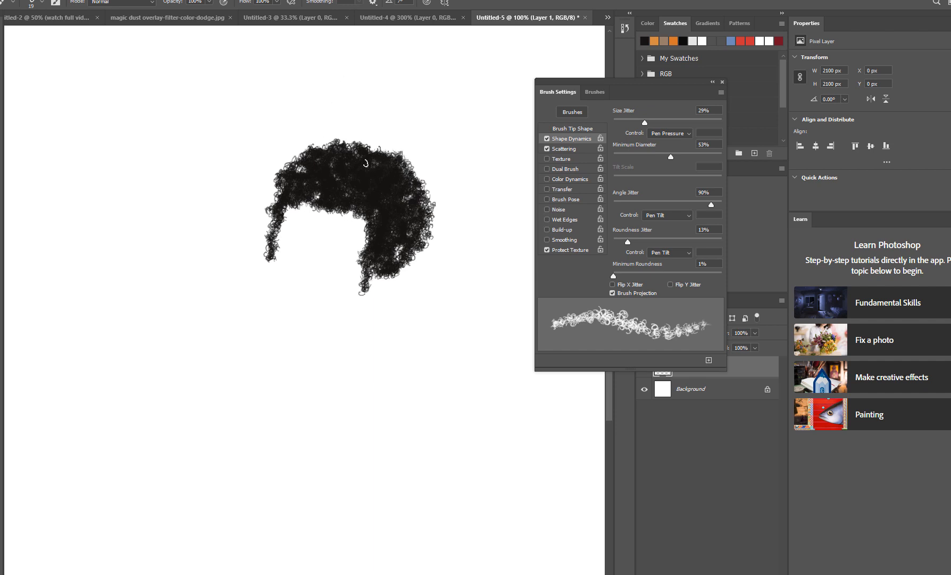
{"action": "left_click_drag", "start_coordinate": [411, 219], "coordinate": [399, 255]}
{"action": "left_click_drag", "start_coordinate": [288, 172], "coordinate": [298, 174]}
- Change the foreground color to a slightly lighter, less saturated near-black
{"action": "left_click", "coordinate": [1, 331]}
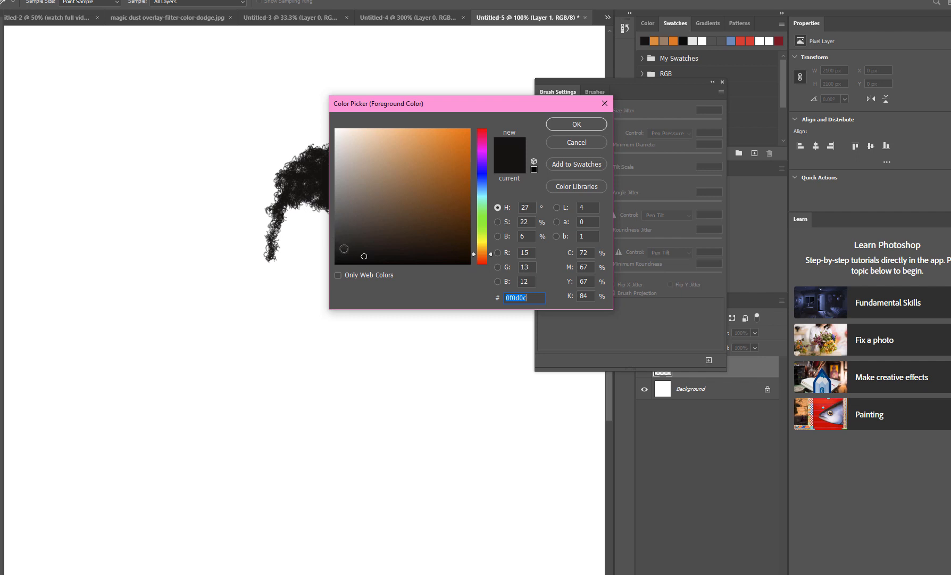
{"action": "left_click", "coordinate": [345, 248]}
{"action": "left_click", "coordinate": [564, 126]}
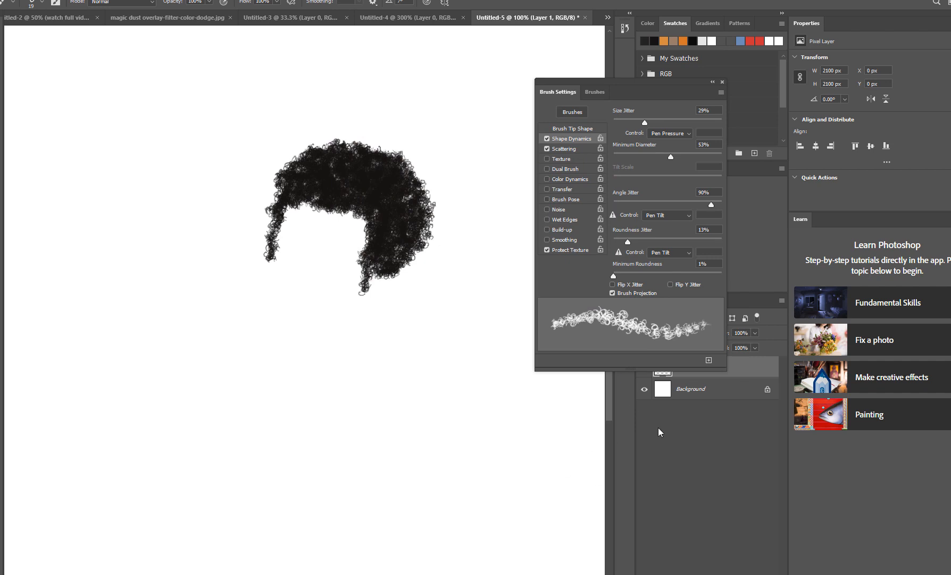
- Add a new layer above the hair with its fill at 41%, and move Brush Settings clear of the layers
{"action": "left_click", "coordinate": [755, 574]}
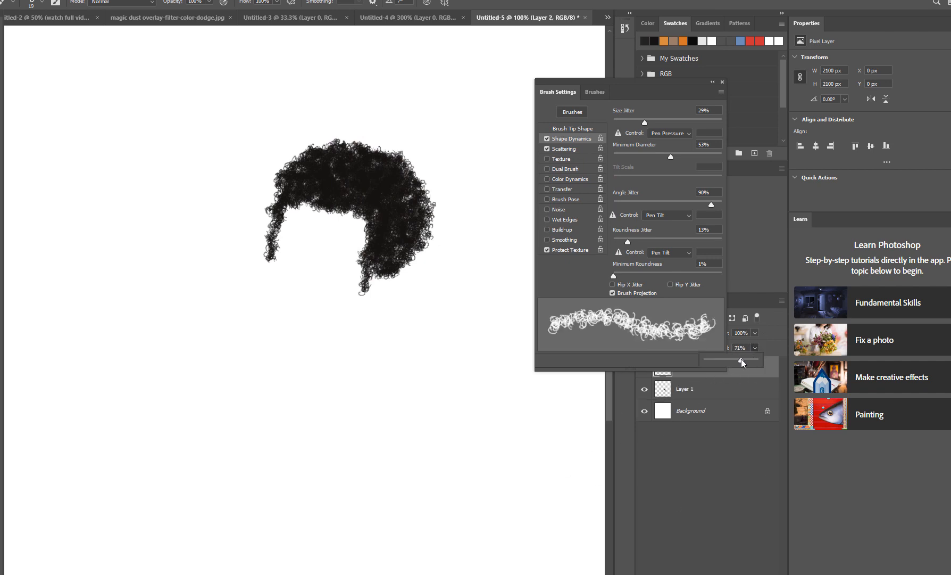
{"action": "left_click", "coordinate": [406, 197]}
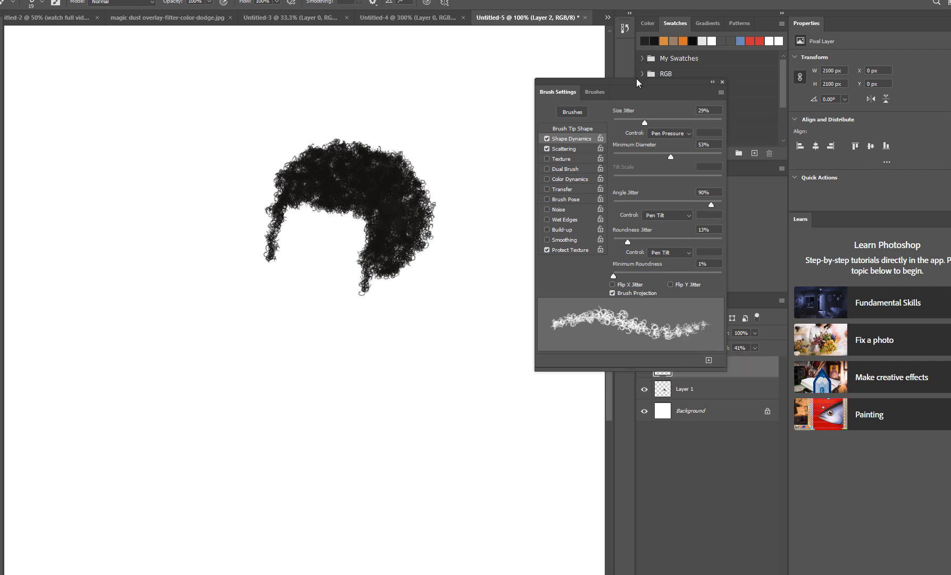
{"action": "mouse_move", "coordinate": [636, 78]}
{"action": "left_mouse_down"}
{"action": "mouse_move", "coordinate": [77, 94]}
{"action": "mouse_move", "coordinate": [72, 60]}
{"action": "left_mouse_up"}
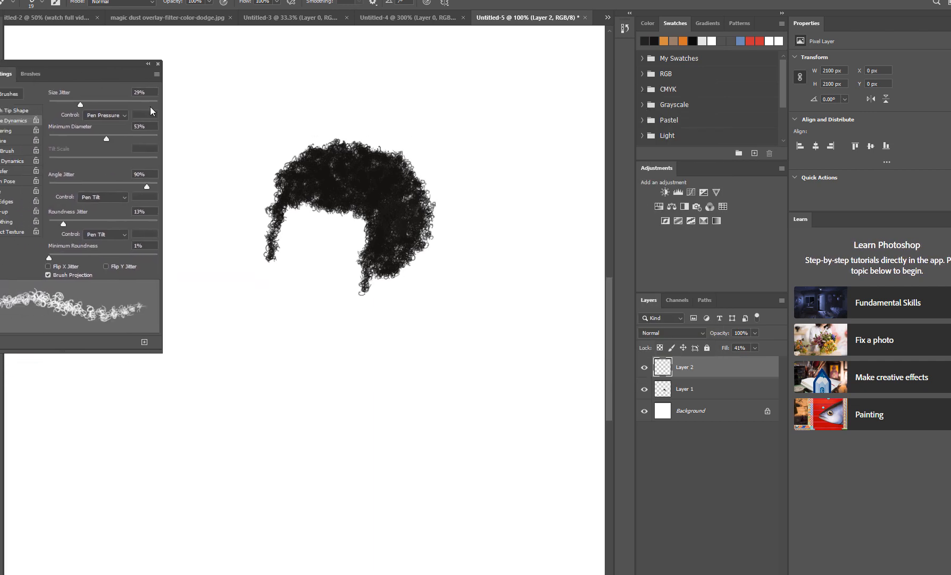
{"action": "left_click", "coordinate": [755, 347]}
{"action": "left_click_drag", "start_coordinate": [750, 361], "coordinate": [783, 362]}
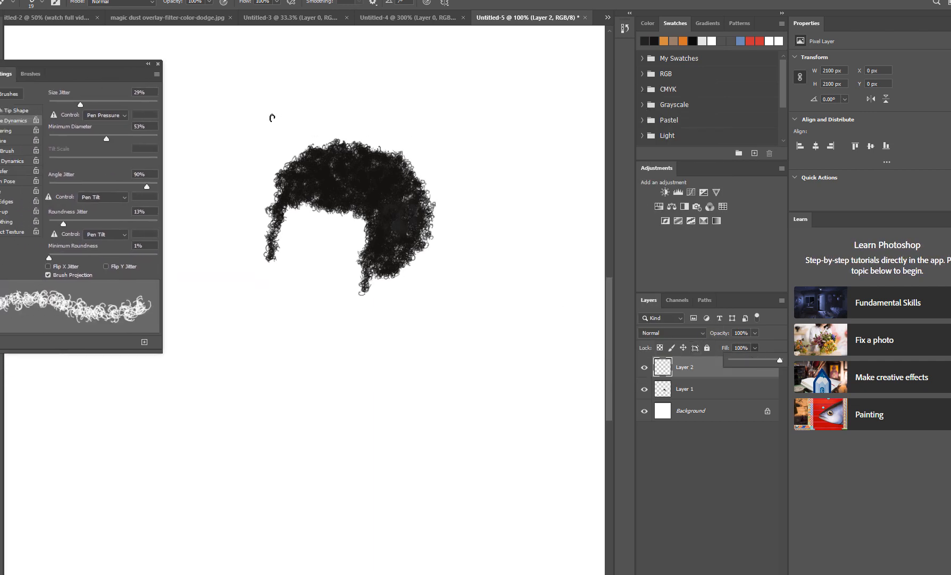
{"action": "left_click", "coordinate": [370, 174]}
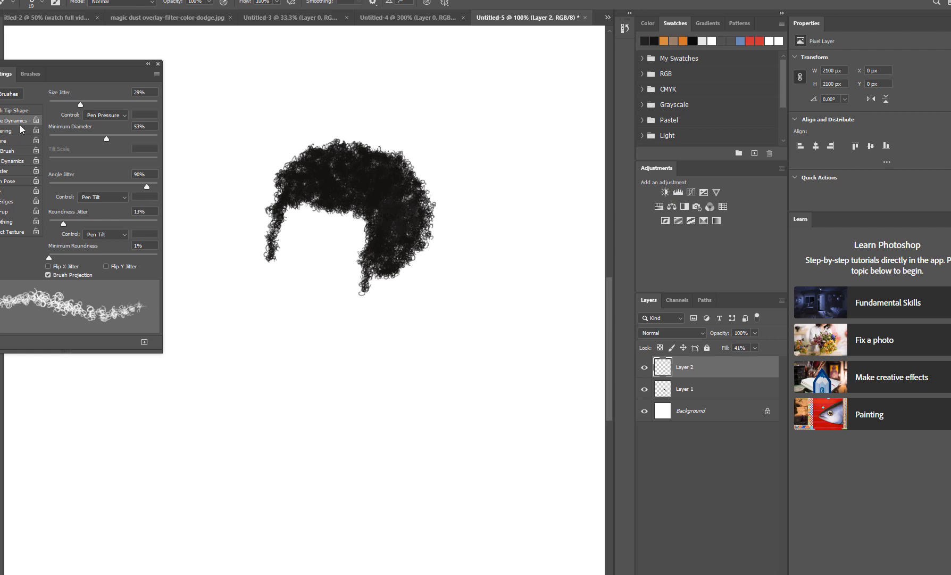
{"action": "left_click_drag", "start_coordinate": [31, 70], "coordinate": [87, 34]}
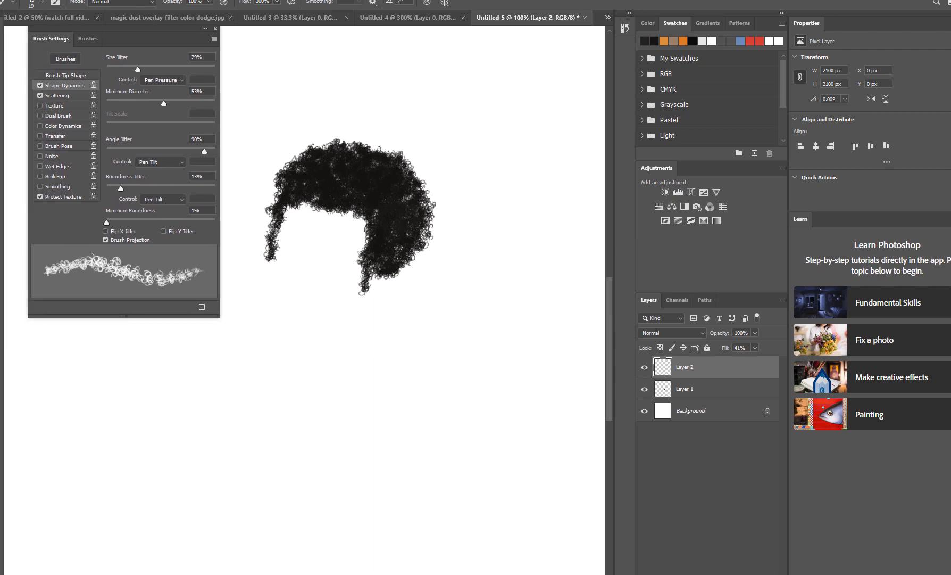
- Paint gray #797673 highlight curls throughout the hair on the new layer and set the layer's blend mode to Exclusion
{"action": "left_click", "coordinate": [1, 314]}
{"action": "left_click", "coordinate": [341, 200]}
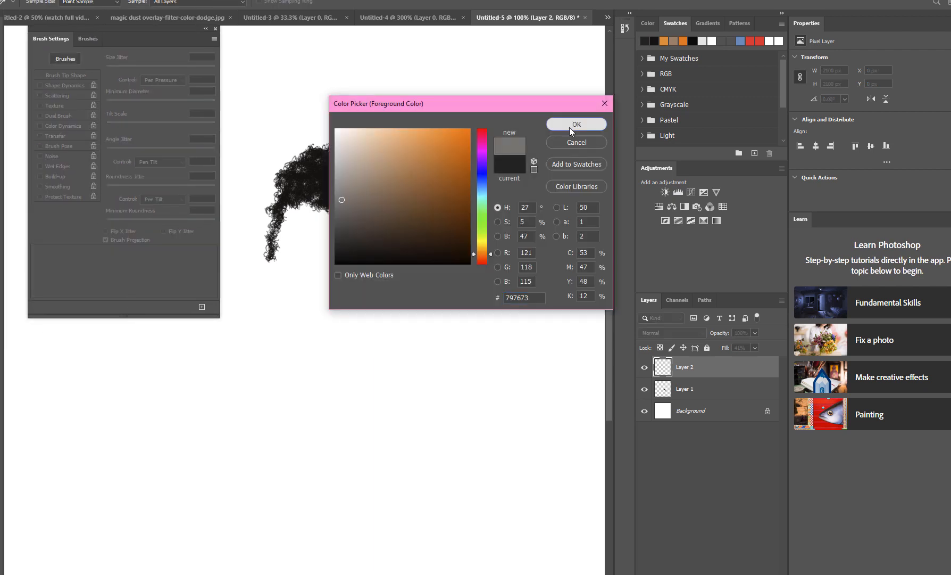
{"action": "left_click", "coordinate": [569, 127]}
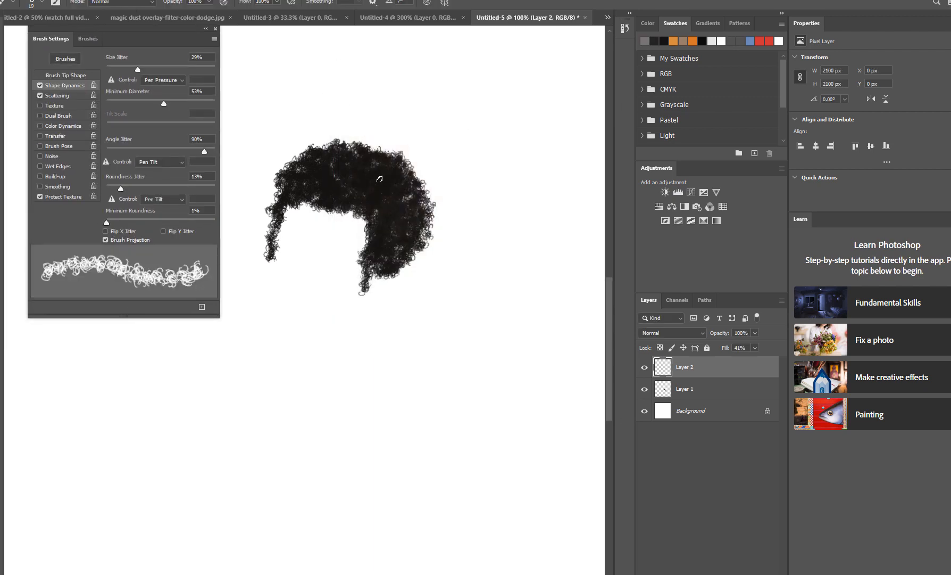
{"action": "mouse_move", "coordinate": [380, 179]}
{"action": "left_mouse_down"}
{"action": "mouse_move", "coordinate": [377, 204]}
{"action": "mouse_move", "coordinate": [389, 212]}
{"action": "mouse_move", "coordinate": [396, 176]}
{"action": "mouse_move", "coordinate": [381, 189]}
{"action": "mouse_move", "coordinate": [397, 188]}
{"action": "mouse_move", "coordinate": [384, 211]}
{"action": "mouse_move", "coordinate": [404, 204]}
{"action": "mouse_move", "coordinate": [389, 213]}
{"action": "mouse_move", "coordinate": [403, 215]}
{"action": "mouse_move", "coordinate": [395, 225]}
{"action": "mouse_move", "coordinate": [411, 220]}
{"action": "mouse_move", "coordinate": [394, 222]}
{"action": "mouse_move", "coordinate": [388, 249]}
{"action": "mouse_move", "coordinate": [398, 234]}
{"action": "mouse_move", "coordinate": [392, 208]}
{"action": "mouse_move", "coordinate": [395, 226]}
{"action": "mouse_move", "coordinate": [379, 247]}
{"action": "mouse_move", "coordinate": [398, 243]}
{"action": "mouse_move", "coordinate": [379, 235]}
{"action": "mouse_move", "coordinate": [380, 243]}
{"action": "mouse_move", "coordinate": [366, 170]}
{"action": "mouse_move", "coordinate": [376, 175]}
{"action": "mouse_move", "coordinate": [378, 196]}
{"action": "mouse_move", "coordinate": [356, 181]}
{"action": "mouse_move", "coordinate": [376, 168]}
{"action": "mouse_move", "coordinate": [359, 164]}
{"action": "mouse_move", "coordinate": [376, 185]}
{"action": "mouse_move", "coordinate": [343, 180]}
{"action": "mouse_move", "coordinate": [362, 172]}
{"action": "mouse_move", "coordinate": [370, 196]}
{"action": "mouse_move", "coordinate": [329, 183]}
{"action": "mouse_move", "coordinate": [342, 185]}
{"action": "mouse_move", "coordinate": [266, 206]}
{"action": "mouse_move", "coordinate": [358, 165]}
{"action": "mouse_move", "coordinate": [342, 158]}
{"action": "mouse_move", "coordinate": [333, 186]}
{"action": "mouse_move", "coordinate": [314, 173]}
{"action": "mouse_move", "coordinate": [333, 160]}
{"action": "mouse_move", "coordinate": [304, 180]}
{"action": "mouse_move", "coordinate": [342, 198]}
{"action": "mouse_move", "coordinate": [310, 196]}
{"action": "mouse_move", "coordinate": [295, 180]}
{"action": "left_mouse_up"}
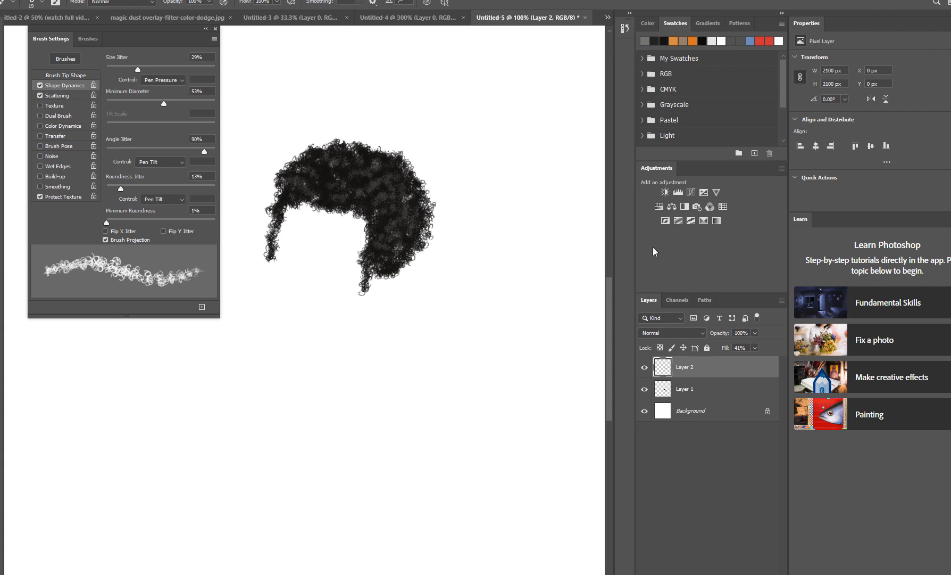
{"action": "left_click", "coordinate": [660, 334]}
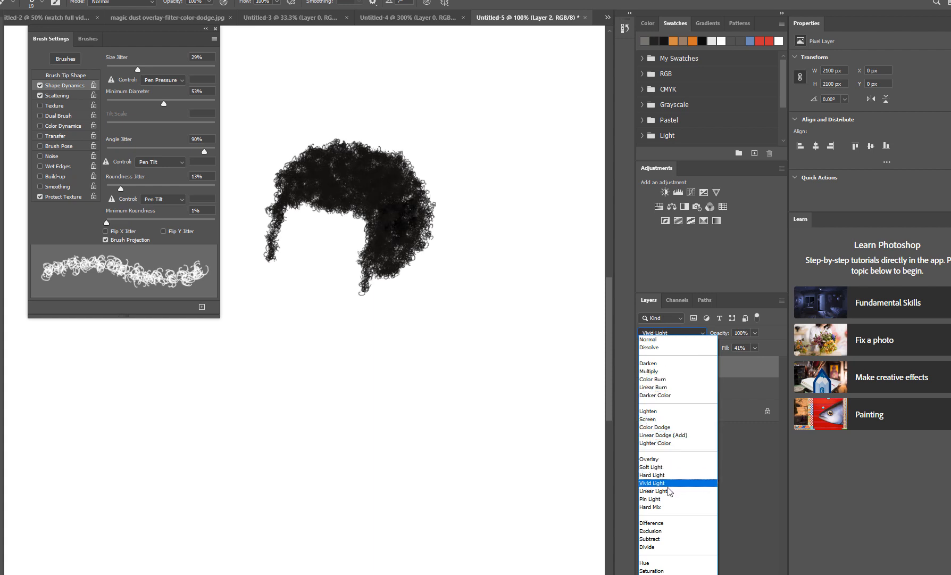
{"action": "left_click", "coordinate": [673, 531]}
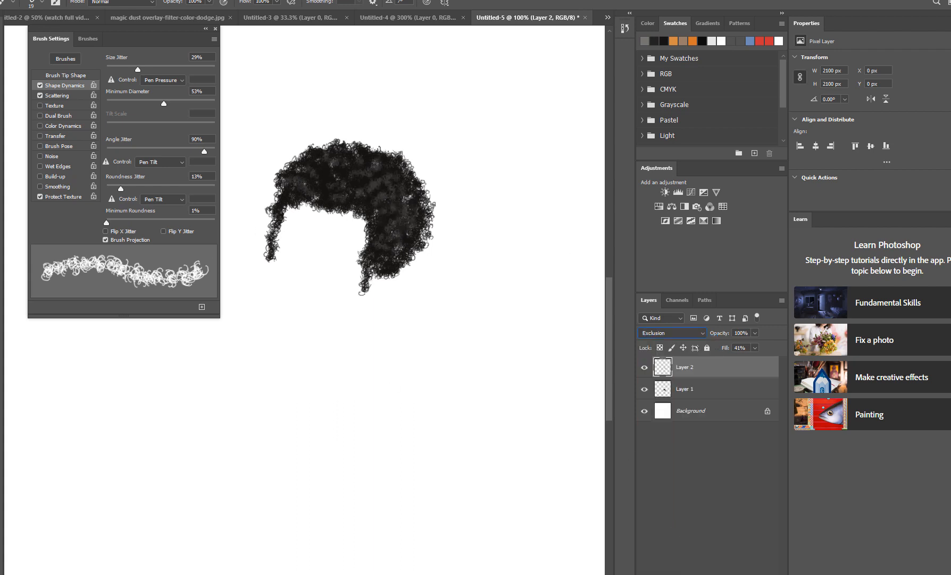
- Add another new layer and set the foreground color to tan #a88b71, undoing the trial stroke
{"action": "key", "text": "ctrl+shift+alt+n"}
{"action": "key", "text": "x"}
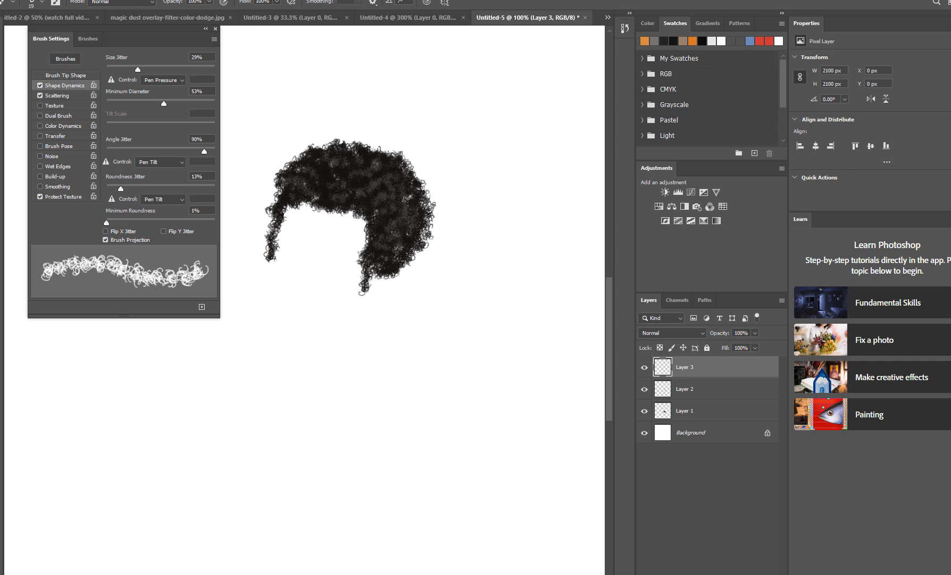
{"action": "left_click", "coordinate": [1, 319]}
{"action": "left_click", "coordinate": [361, 151]}
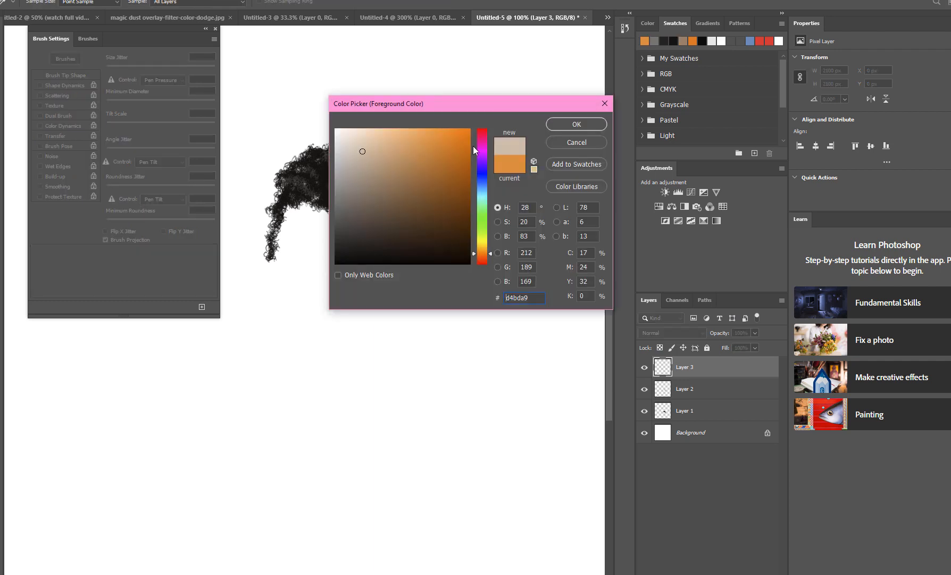
{"action": "left_click", "coordinate": [380, 174]}
{"action": "left_click", "coordinate": [576, 122]}
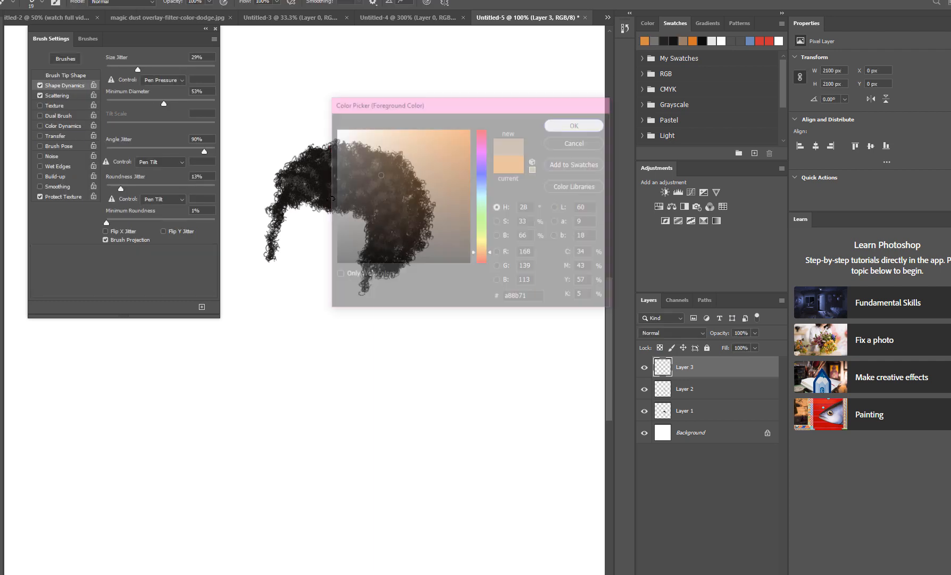
{"action": "mouse_move", "coordinate": [339, 174]}
{"action": "left_mouse_down"}
{"action": "mouse_move", "coordinate": [355, 177]}
{"action": "mouse_move", "coordinate": [339, 191]}
{"action": "left_mouse_up"}
{"action": "key", "text": "ctrl+z"}
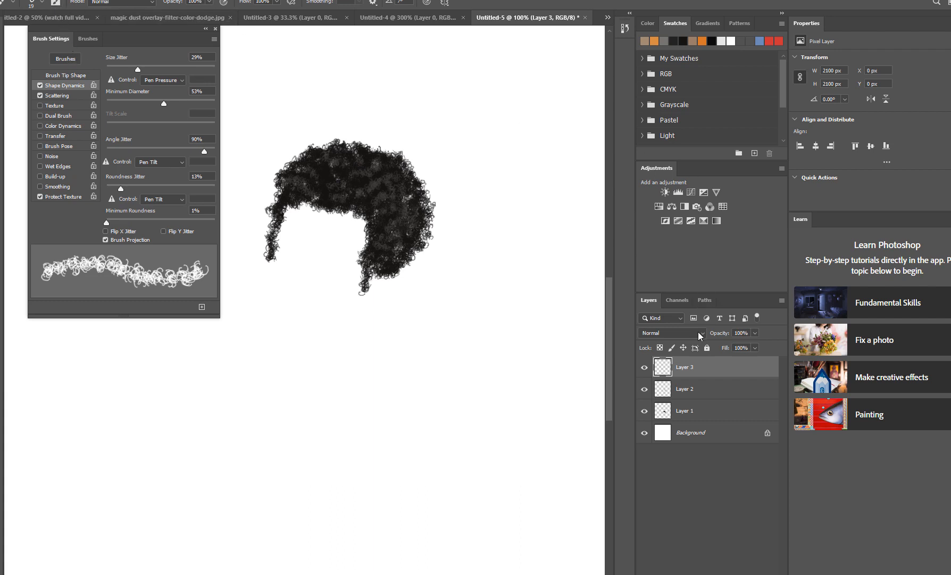
- Paint tan curls over the hair with the layer at 40% opacity and 37% fill, and set its blend mode to Hard Mix
{"action": "left_click", "coordinate": [755, 333]}
{"action": "left_click", "coordinate": [754, 348]}
{"action": "left_click_drag", "start_coordinate": [737, 361], "coordinate": [725, 360]}
{"action": "left_click", "coordinate": [409, 214]}
{"action": "mouse_move", "coordinate": [384, 212]}
{"action": "left_mouse_down"}
{"action": "mouse_move", "coordinate": [374, 239]}
{"action": "mouse_move", "coordinate": [372, 206]}
{"action": "mouse_move", "coordinate": [379, 255]}
{"action": "mouse_move", "coordinate": [394, 260]}
{"action": "mouse_move", "coordinate": [381, 268]}
{"action": "mouse_move", "coordinate": [398, 243]}
{"action": "mouse_move", "coordinate": [366, 256]}
{"action": "mouse_move", "coordinate": [365, 273]}
{"action": "mouse_move", "coordinate": [405, 221]}
{"action": "mouse_move", "coordinate": [406, 177]}
{"action": "mouse_move", "coordinate": [428, 194]}
{"action": "mouse_move", "coordinate": [393, 211]}
{"action": "mouse_move", "coordinate": [339, 192]}
{"action": "mouse_move", "coordinate": [377, 189]}
{"action": "mouse_move", "coordinate": [313, 161]}
{"action": "mouse_move", "coordinate": [343, 160]}
{"action": "mouse_move", "coordinate": [330, 160]}
{"action": "mouse_move", "coordinate": [350, 171]}
{"action": "mouse_move", "coordinate": [327, 175]}
{"action": "mouse_move", "coordinate": [378, 159]}
{"action": "mouse_move", "coordinate": [337, 157]}
{"action": "mouse_move", "coordinate": [332, 183]}
{"action": "mouse_move", "coordinate": [313, 196]}
{"action": "mouse_move", "coordinate": [348, 164]}
{"action": "mouse_move", "coordinate": [381, 166]}
{"action": "mouse_move", "coordinate": [358, 147]}
{"action": "mouse_move", "coordinate": [330, 151]}
{"action": "left_mouse_up"}
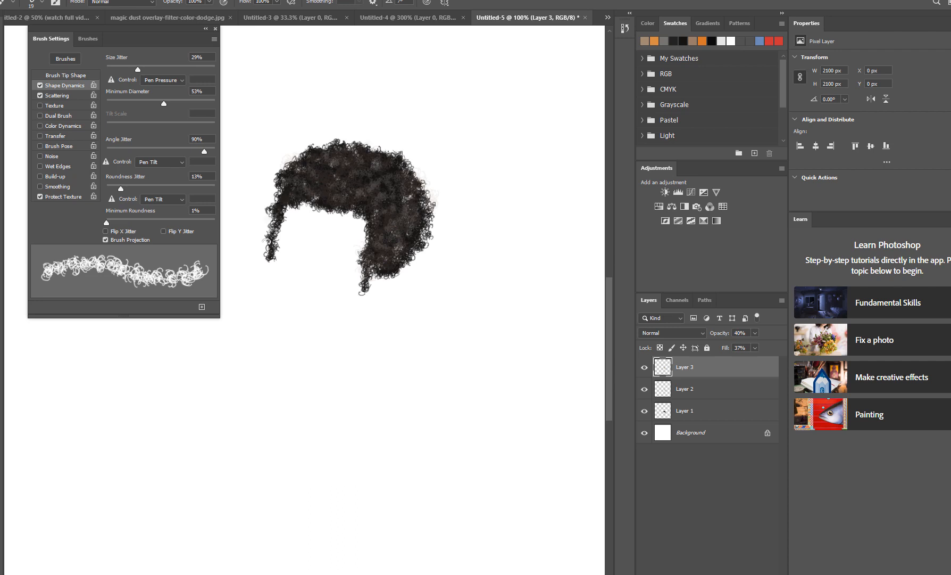
{"action": "left_click", "coordinate": [663, 333]}
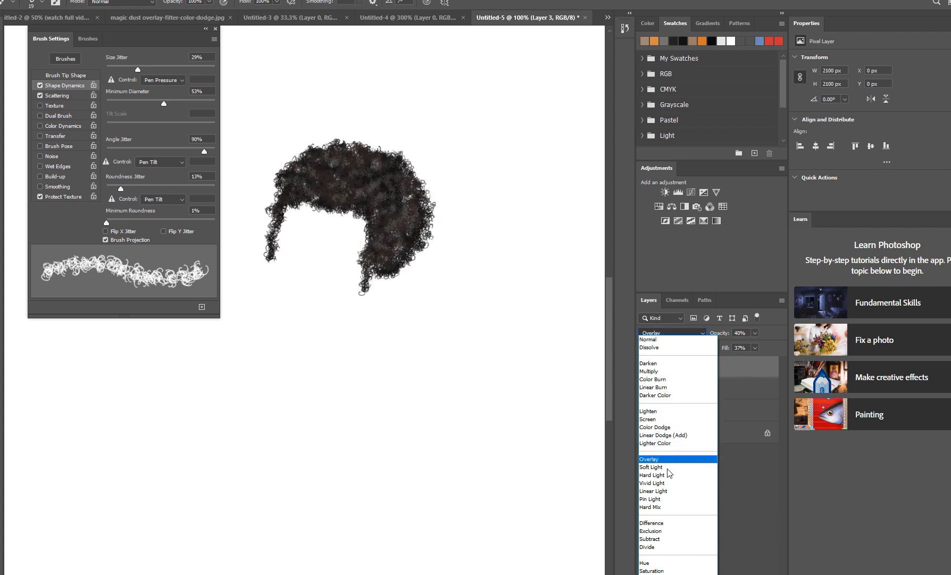
{"action": "left_click", "coordinate": [664, 508]}
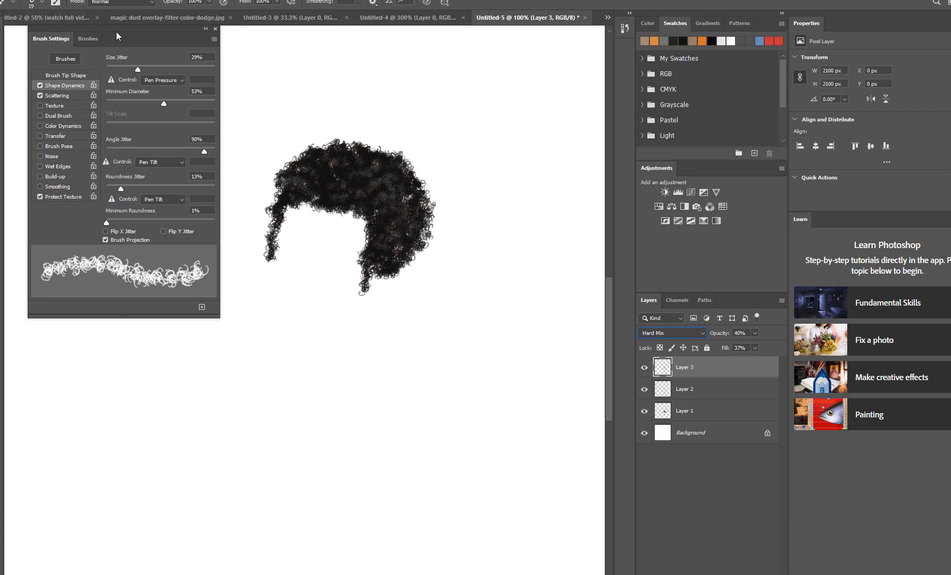
- Switch to the Soft Round Pressure Opacity brush and set its tip spacing to 28%
{"action": "left_click_drag", "start_coordinate": [126, 29], "coordinate": [665, 42]}
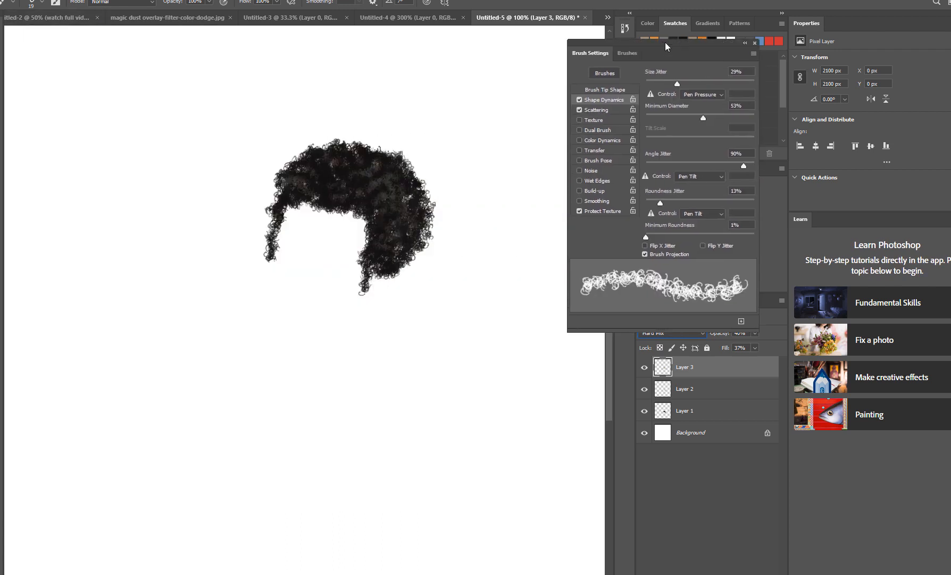
{"action": "left_click", "coordinate": [41, 2]}
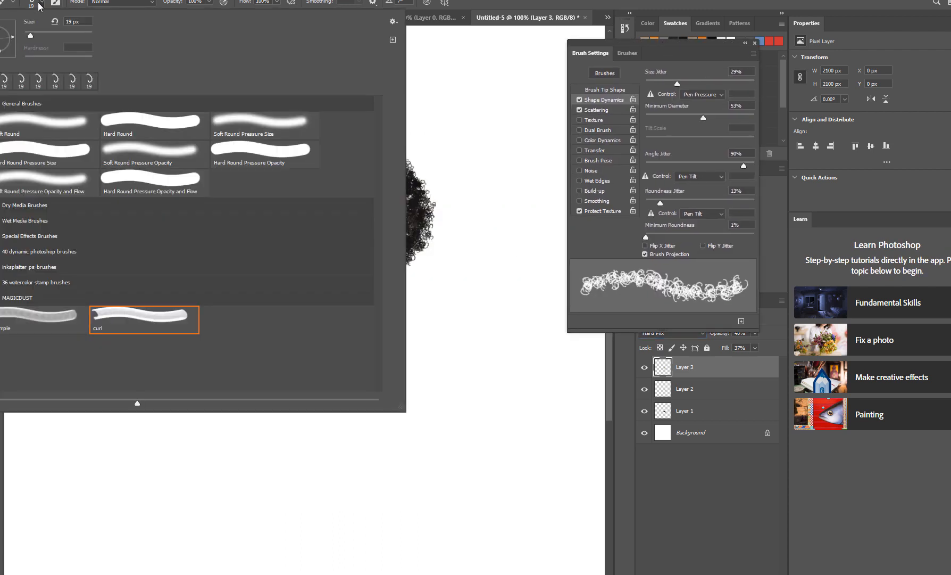
{"action": "left_click", "coordinate": [131, 158]}
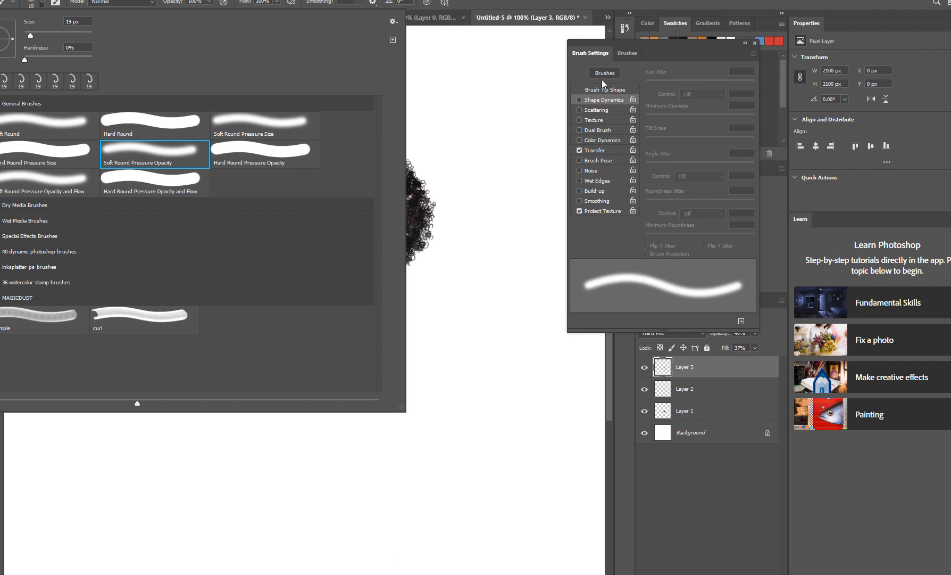
{"action": "left_click", "coordinate": [602, 87]}
{"action": "left_click", "coordinate": [603, 88]}
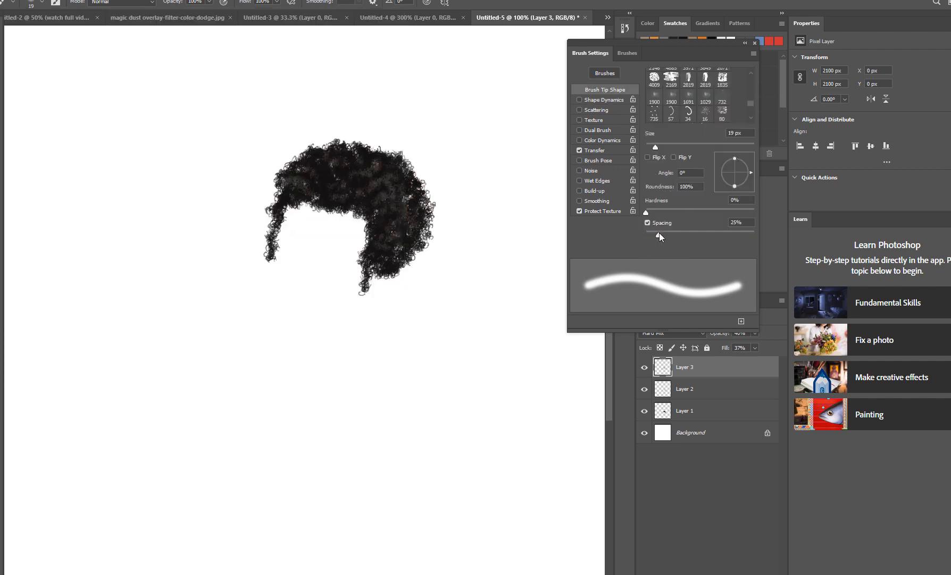
{"action": "mouse_move", "coordinate": [659, 232]}
{"action": "left_mouse_down"}
{"action": "mouse_move", "coordinate": [682, 225]}
{"action": "mouse_move", "coordinate": [661, 226]}
{"action": "left_mouse_up"}
- Enable Noise, set Transfer Opacity Jitter to 34% and Minimum to 31%, raise Flow Jitter, and set the tip spacing to 37%
{"action": "left_click", "coordinate": [586, 151]}
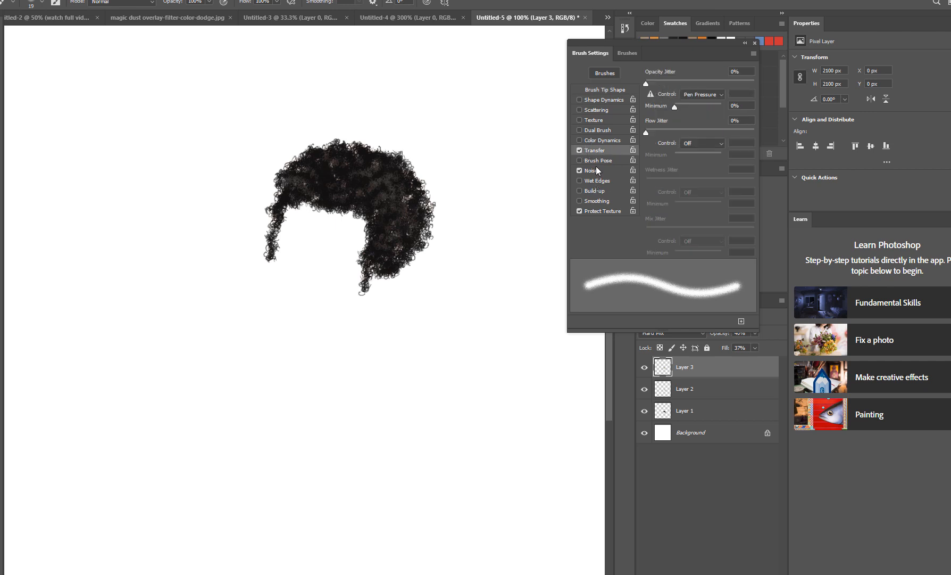
{"action": "left_click", "coordinate": [596, 160]}
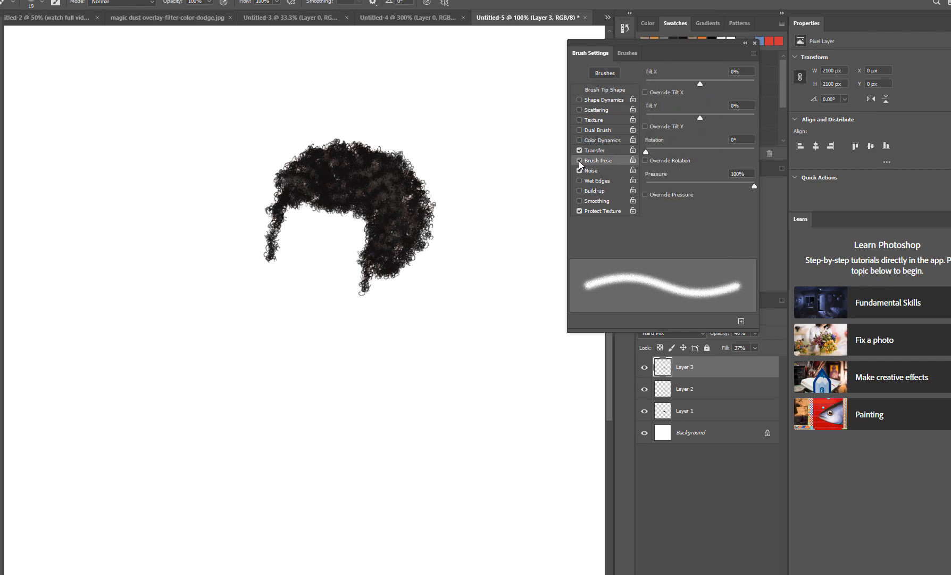
{"action": "left_click", "coordinate": [579, 160]}
{"action": "left_click", "coordinate": [595, 150]}
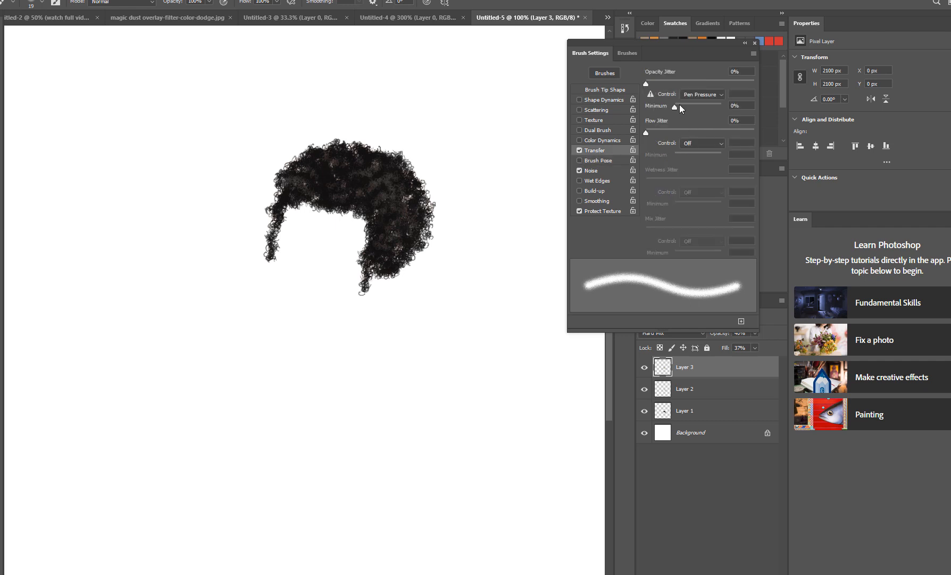
{"action": "left_click_drag", "start_coordinate": [646, 83], "coordinate": [676, 80]}
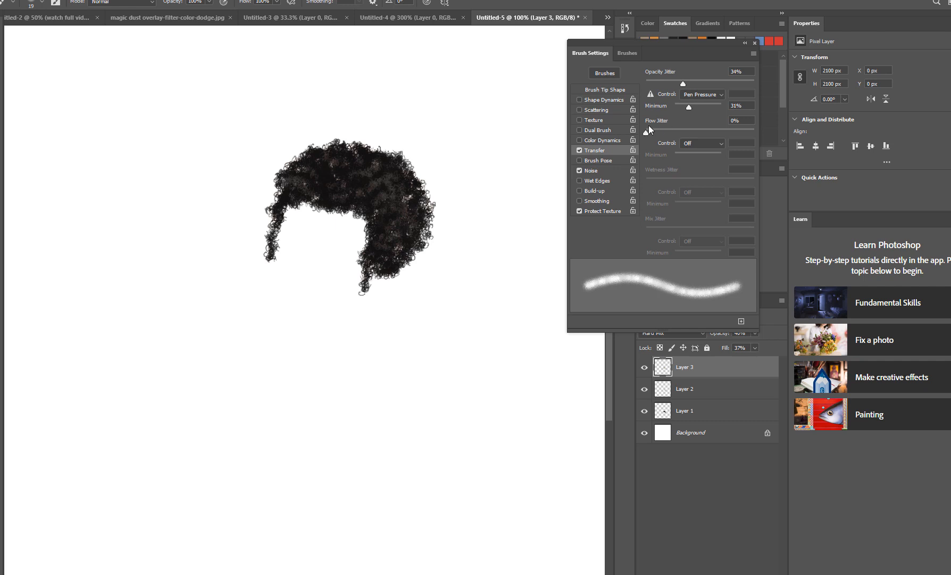
{"action": "left_click_drag", "start_coordinate": [647, 132], "coordinate": [684, 132]}
{"action": "left_click", "coordinate": [604, 90]}
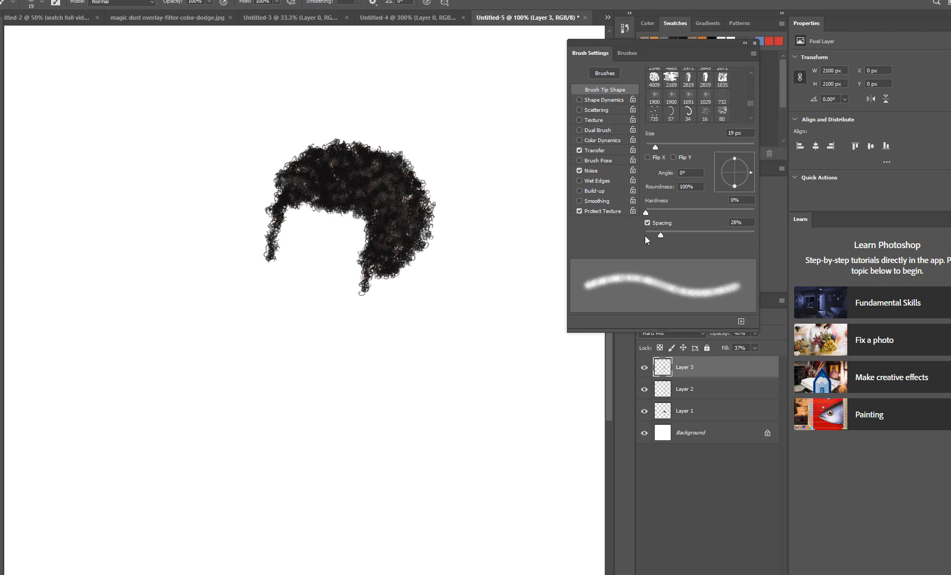
{"action": "left_click_drag", "start_coordinate": [660, 231], "coordinate": [666, 231]}
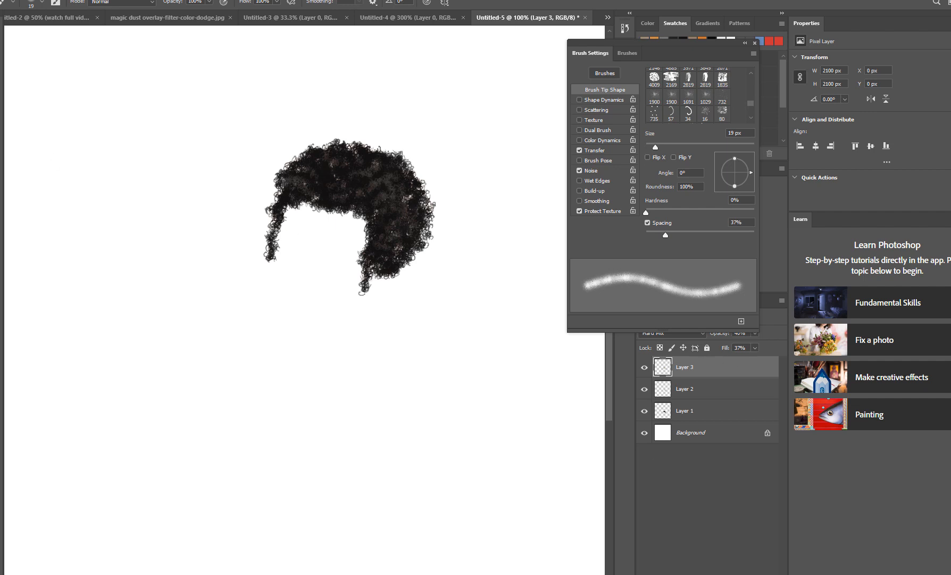
- Add a new layer and try a soft tan stroke below the hairstyle's left strand, then undo the stroke
{"action": "key", "text": "ctrl+shift+alt+n"}
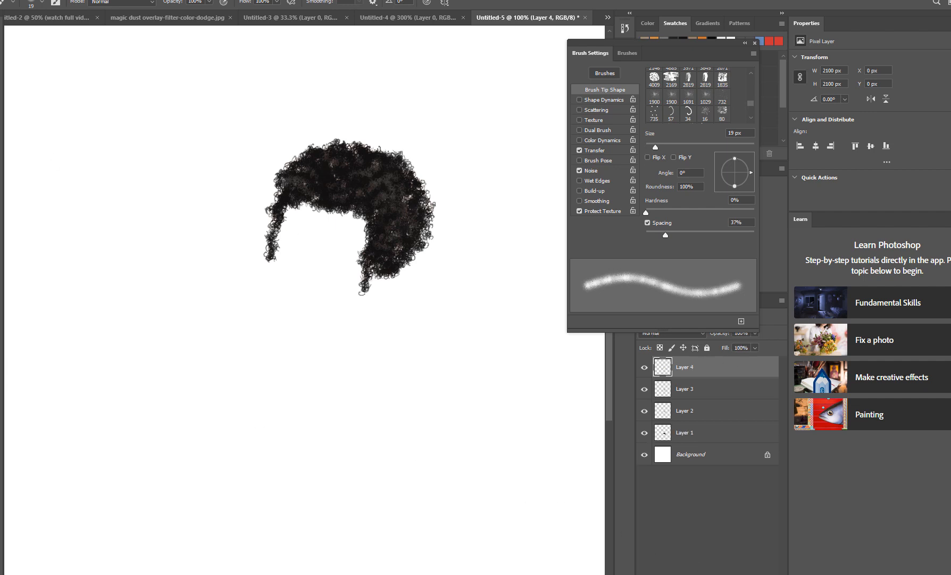
{"action": "mouse_move", "coordinate": [269, 267]}
{"action": "left_mouse_down"}
{"action": "mouse_move", "coordinate": [287, 315]}
{"action": "mouse_move", "coordinate": [293, 307]}
{"action": "mouse_move", "coordinate": [279, 332]}
{"action": "left_mouse_up"}
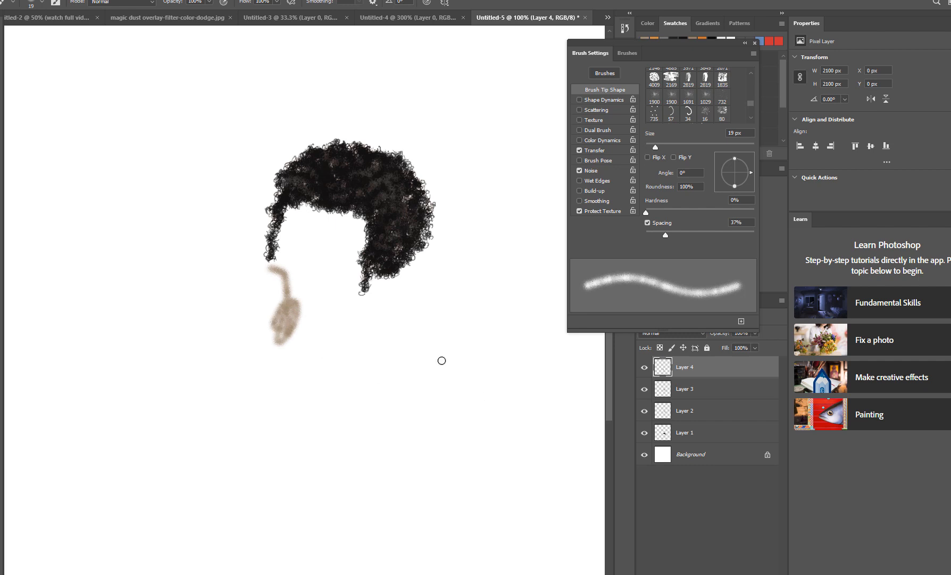
{"action": "key", "text": "ctrl+z"}
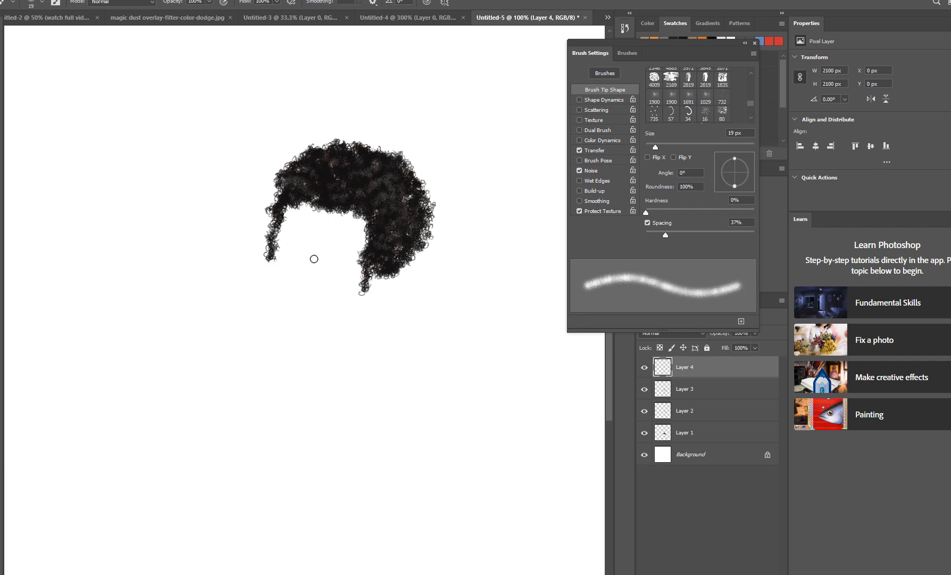
- Enlarge the soft brush to 60 px and paint a rounded tan face shape beneath the hairline
{"action": "key", "text": "bracketright"}
{"action": "key", "text": "bracketright"}
{"action": "key", "text": "bracketright"}
{"action": "key", "text": "bracketright"}
{"action": "key", "text": "bracketright"}
{"action": "key", "text": "bracketright"}
{"action": "key", "text": "bracketright"}
{"action": "key", "text": "bracketright"}
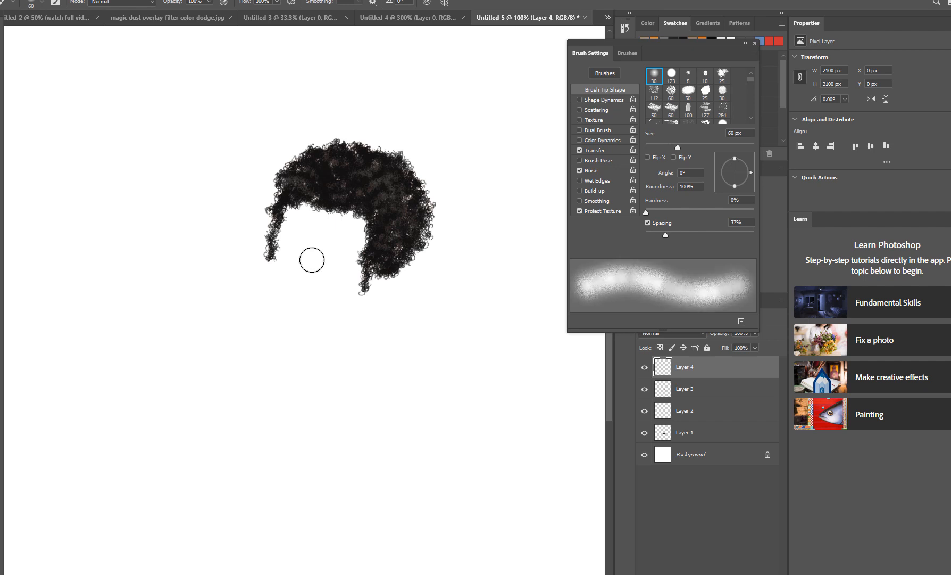
{"action": "mouse_move", "coordinate": [302, 244]}
{"action": "left_mouse_down"}
{"action": "mouse_move", "coordinate": [329, 245]}
{"action": "mouse_move", "coordinate": [351, 230]}
{"action": "mouse_move", "coordinate": [310, 219]}
{"action": "mouse_move", "coordinate": [352, 234]}
{"action": "mouse_move", "coordinate": [326, 281]}
{"action": "mouse_move", "coordinate": [312, 223]}
{"action": "mouse_move", "coordinate": [328, 246]}
{"action": "mouse_move", "coordinate": [302, 215]}
{"action": "mouse_move", "coordinate": [302, 259]}
{"action": "mouse_move", "coordinate": [291, 247]}
{"action": "mouse_move", "coordinate": [348, 268]}
{"action": "mouse_move", "coordinate": [303, 215]}
{"action": "mouse_move", "coordinate": [307, 207]}
{"action": "mouse_move", "coordinate": [358, 239]}
{"action": "mouse_move", "coordinate": [351, 266]}
{"action": "mouse_move", "coordinate": [340, 203]}
{"action": "mouse_move", "coordinate": [349, 209]}
{"action": "mouse_move", "coordinate": [296, 252]}
{"action": "mouse_move", "coordinate": [298, 237]}
{"action": "mouse_move", "coordinate": [331, 283]}
{"action": "mouse_move", "coordinate": [349, 260]}
{"action": "mouse_move", "coordinate": [362, 261]}
{"action": "mouse_move", "coordinate": [301, 251]}
{"action": "mouse_move", "coordinate": [321, 267]}
{"action": "mouse_move", "coordinate": [314, 248]}
{"action": "left_mouse_up"}
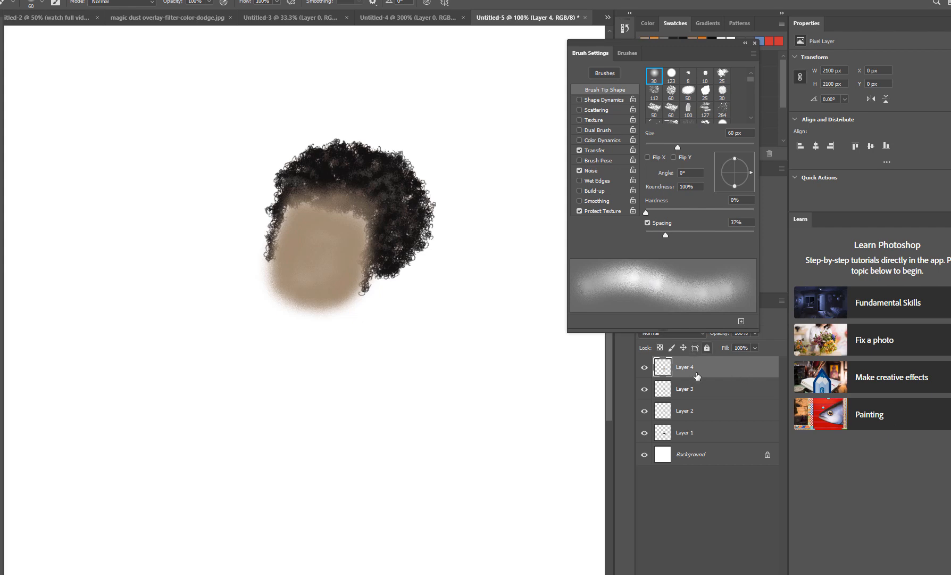
- Move the face layer below all the hair layers, directly above the background
{"action": "left_click_drag", "start_coordinate": [691, 367], "coordinate": [690, 432]}
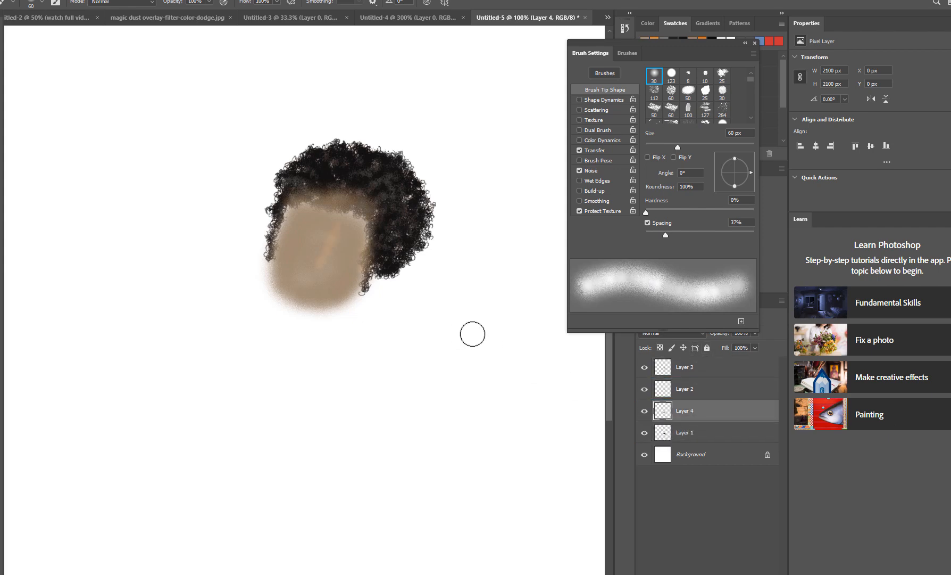
{"action": "left_click_drag", "start_coordinate": [699, 417], "coordinate": [694, 441]}
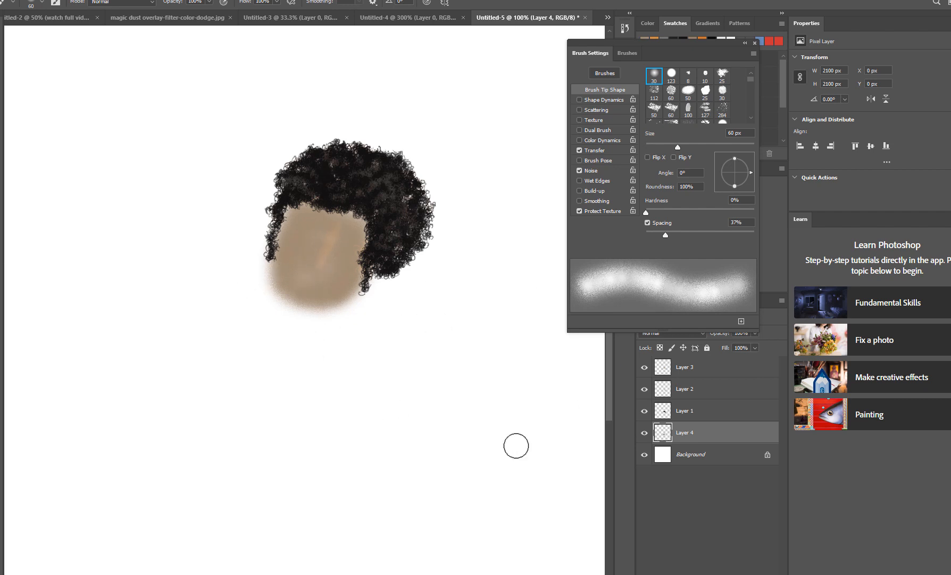
- Toggle the visibility of Layer 1, Layer 2 and Layer 3 in turn to examine what each hair layer contributes
{"action": "left_click", "coordinate": [648, 419]}
{"action": "left_click", "coordinate": [645, 416]}
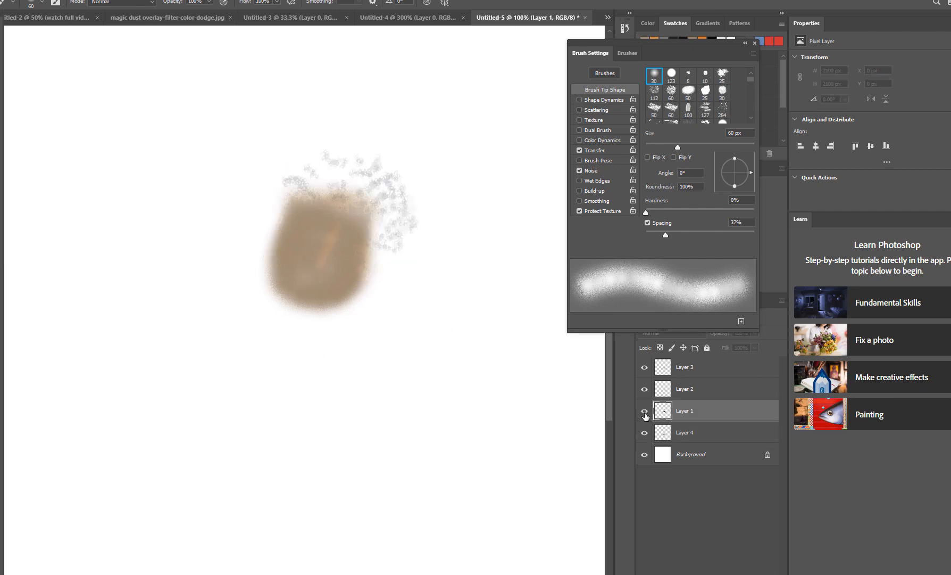
{"action": "left_click", "coordinate": [644, 415]}
{"action": "left_click", "coordinate": [650, 389]}
{"action": "left_click", "coordinate": [645, 388]}
{"action": "left_click", "coordinate": [645, 388]}
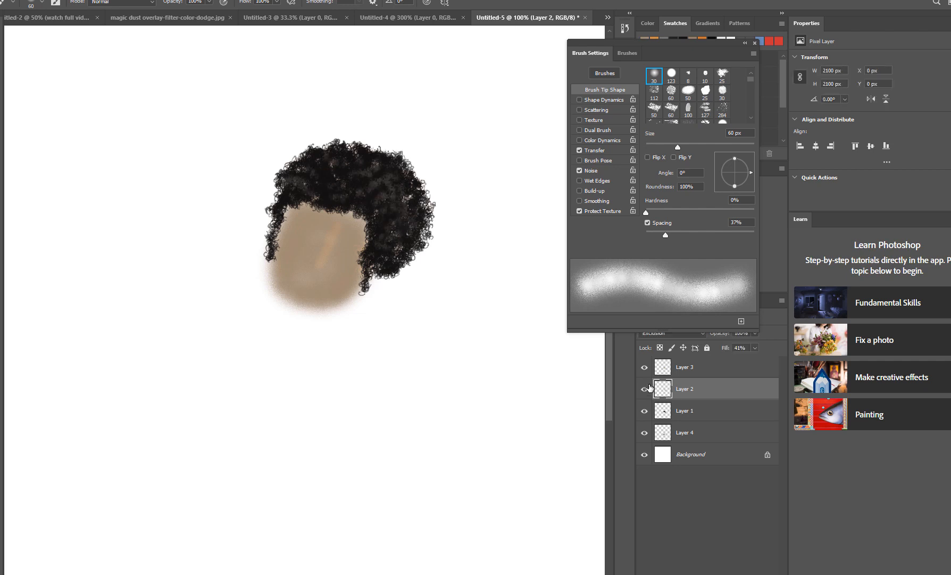
{"action": "left_click", "coordinate": [651, 368]}
{"action": "left_click", "coordinate": [644, 367]}
{"action": "left_click", "coordinate": [644, 368]}
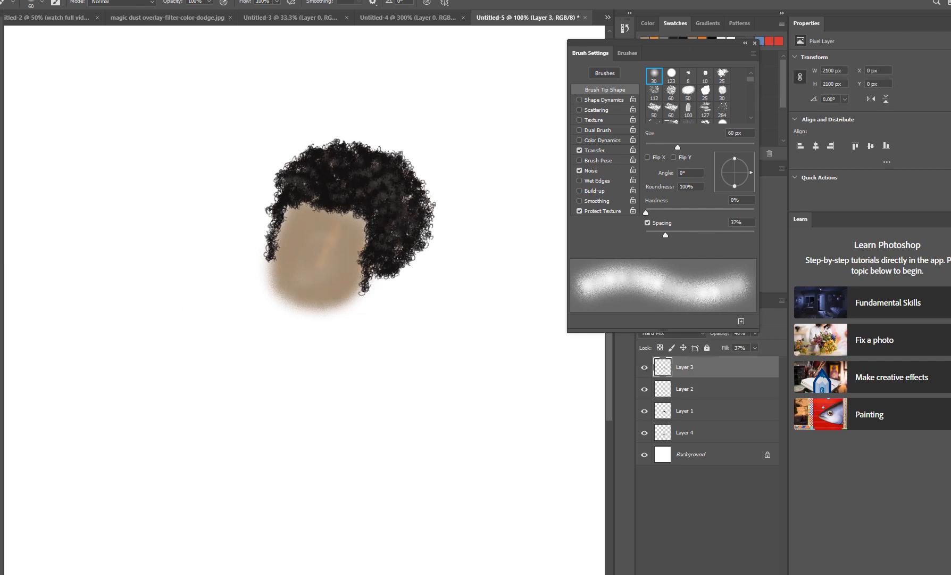
- Erase the stray orange streak over the face on Layer 3
{"action": "key", "text": "e"}
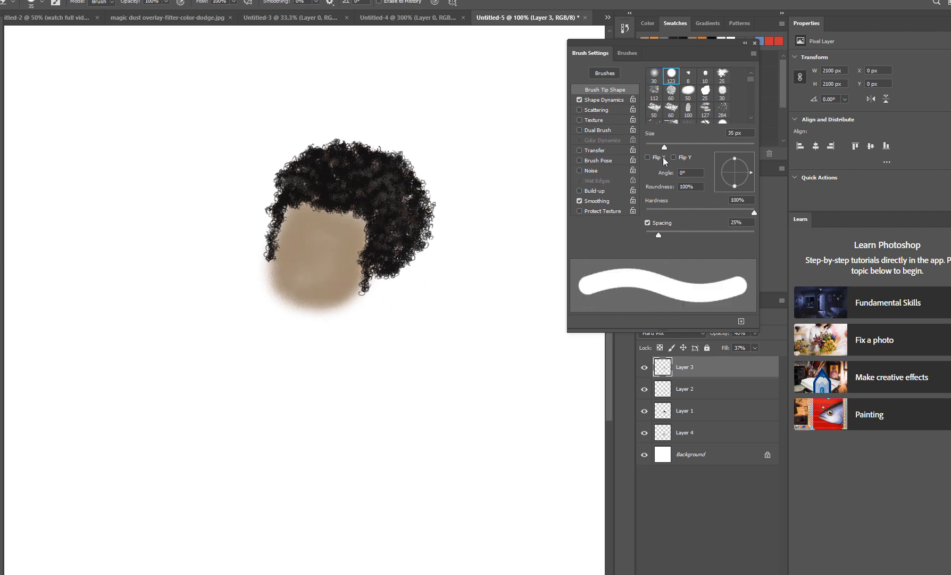
{"action": "key", "text": "v"}
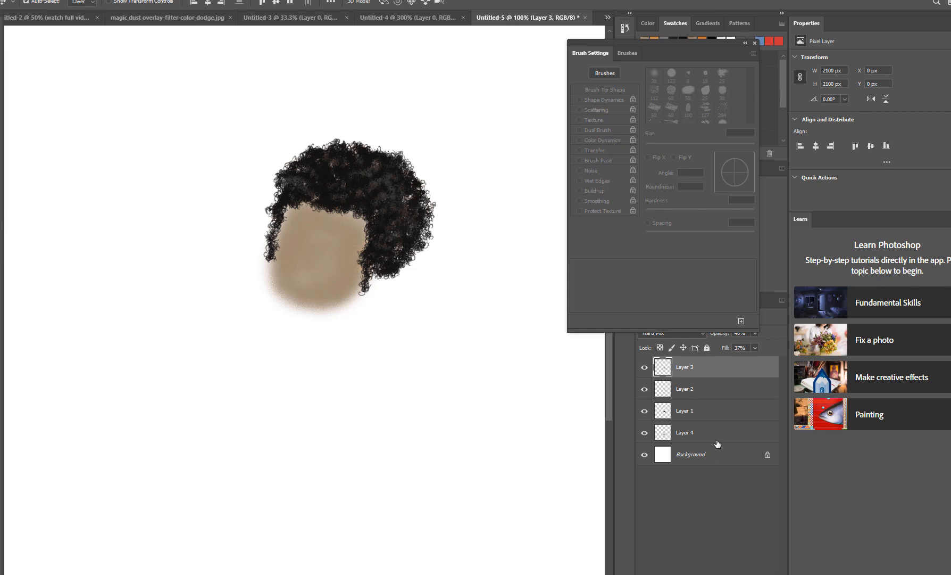
- Merge the three hair layers, Layer 1, Layer 2 and Layer 3, into a single layer
{"action": "left_click", "coordinate": [708, 392]}
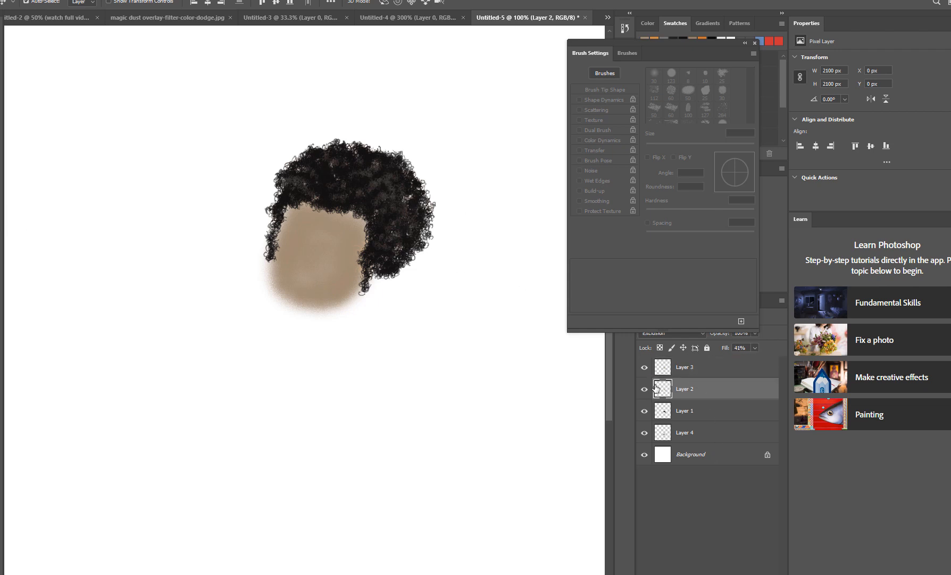
{"action": "left_click", "coordinate": [701, 368]}
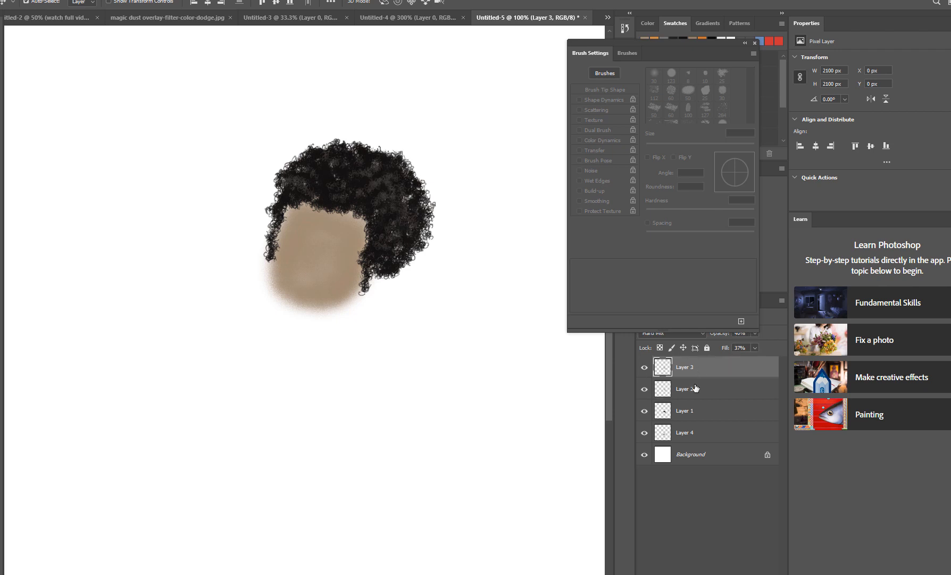
{"action": "left_click", "coordinate": [686, 416]}
{"action": "left_click", "coordinate": [693, 398], "text": "shift"}
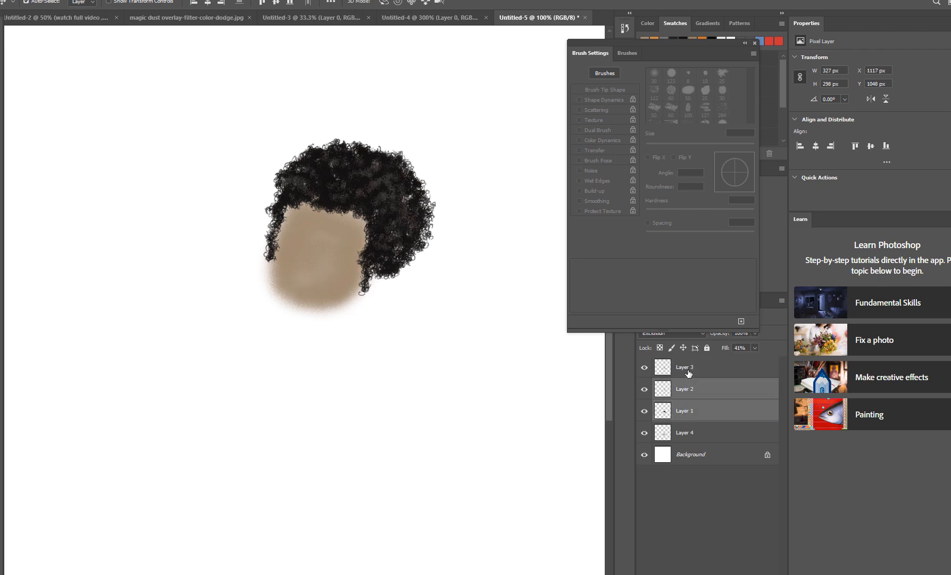
{"action": "left_click", "coordinate": [689, 374], "text": "shift"}
{"action": "right_click", "coordinate": [695, 375]}
{"action": "left_click", "coordinate": [718, 461]}
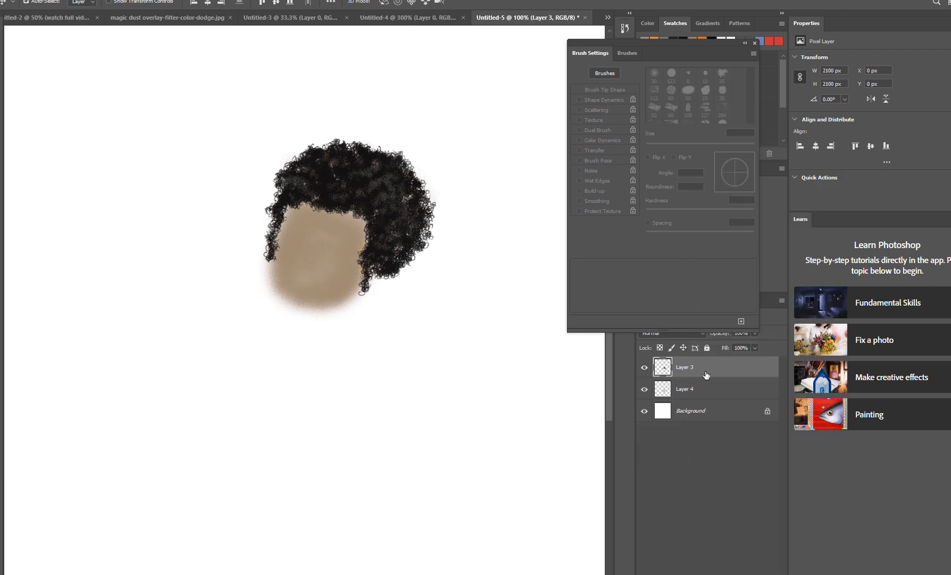
- Add a Color Overlay effect to the merged hair layer
{"action": "left_click", "coordinate": [500, 373]}
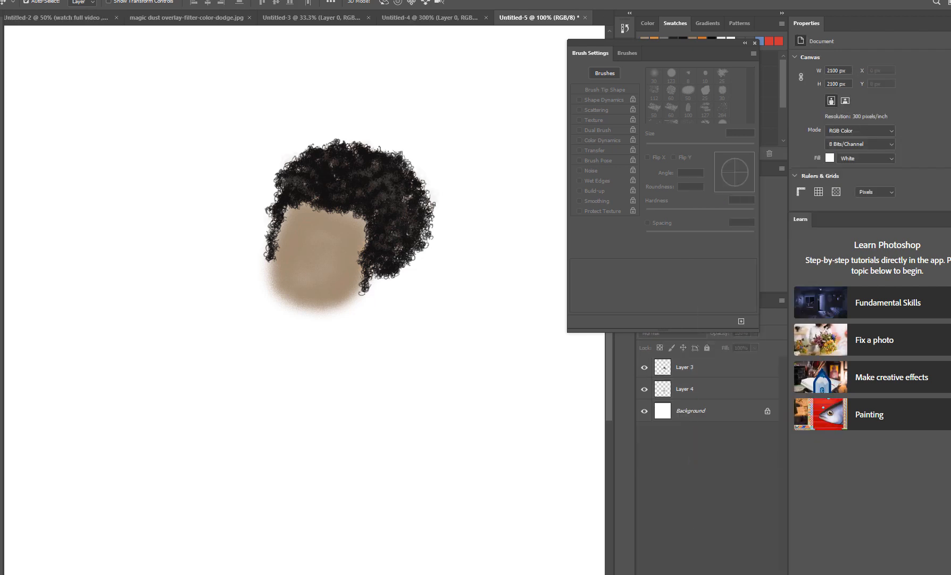
{"action": "left_click", "coordinate": [687, 370]}
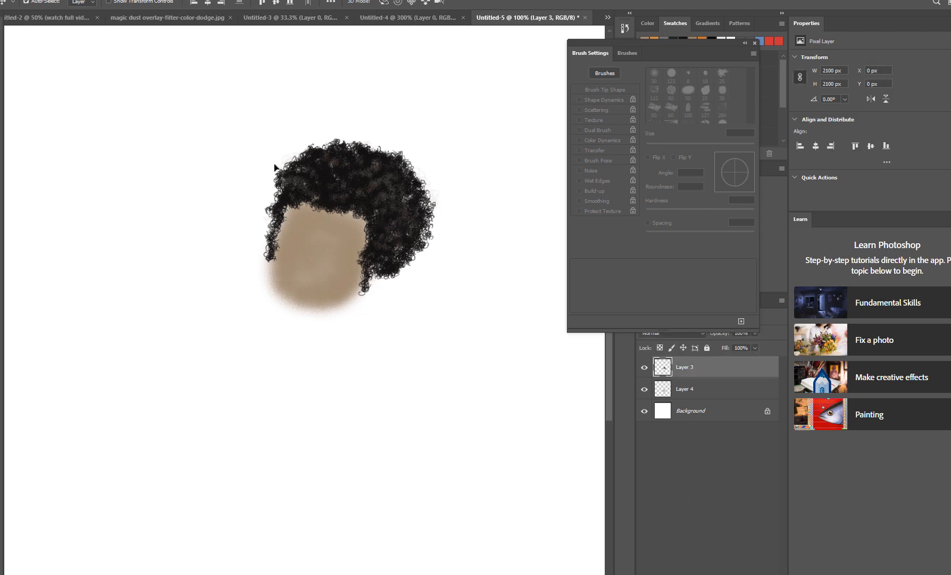
{"action": "left_click", "coordinate": [692, 574]}
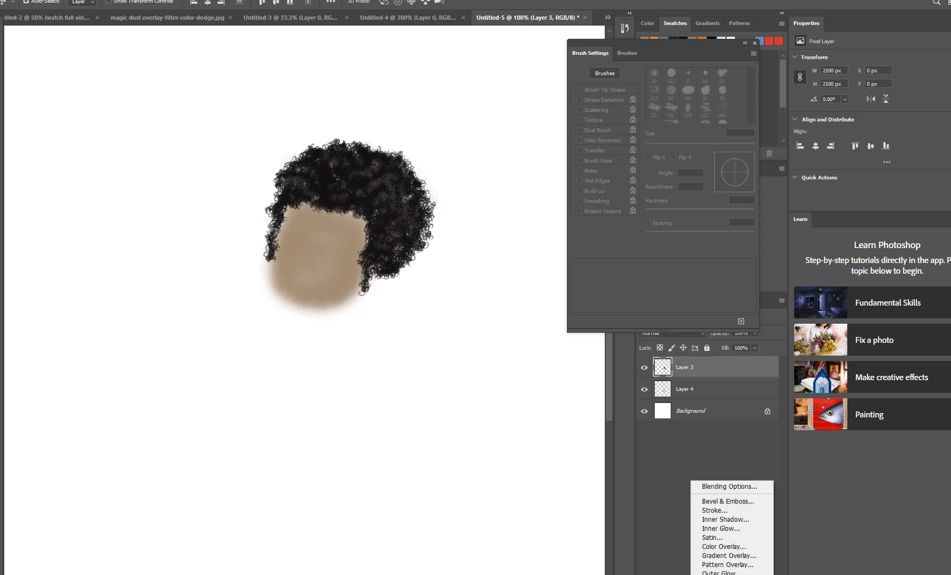
{"action": "left_click", "coordinate": [723, 546]}
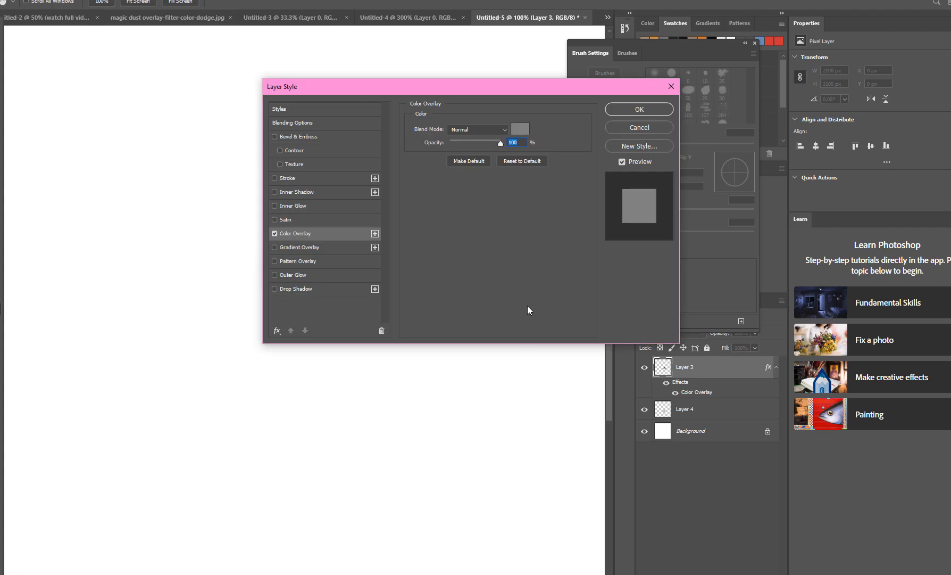
- Set the overlay colour to bright orange and move the Layer Style dialog clear of the hair
{"action": "left_click", "coordinate": [519, 129]}
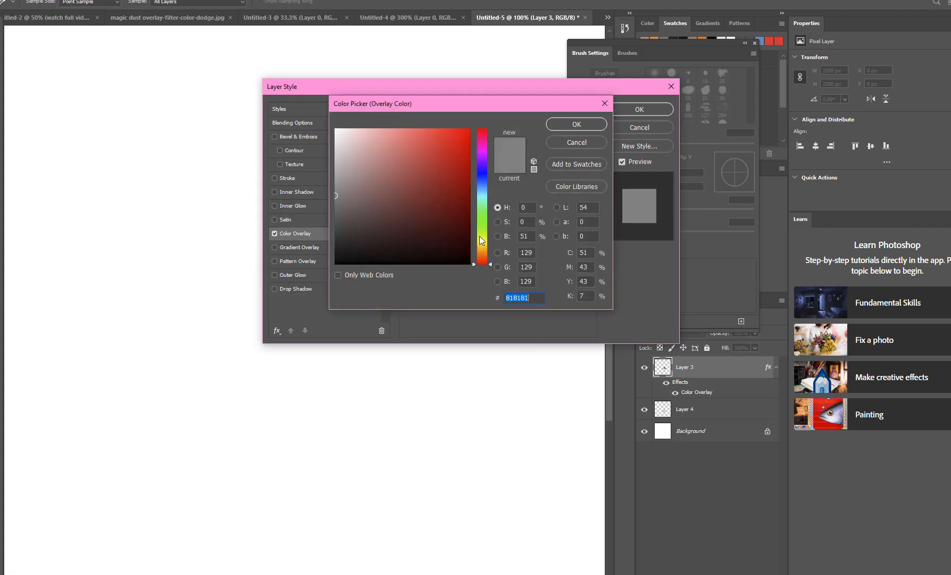
{"action": "left_click_drag", "start_coordinate": [479, 254], "coordinate": [479, 250]}
{"action": "left_click_drag", "start_coordinate": [380, 136], "coordinate": [439, 158]}
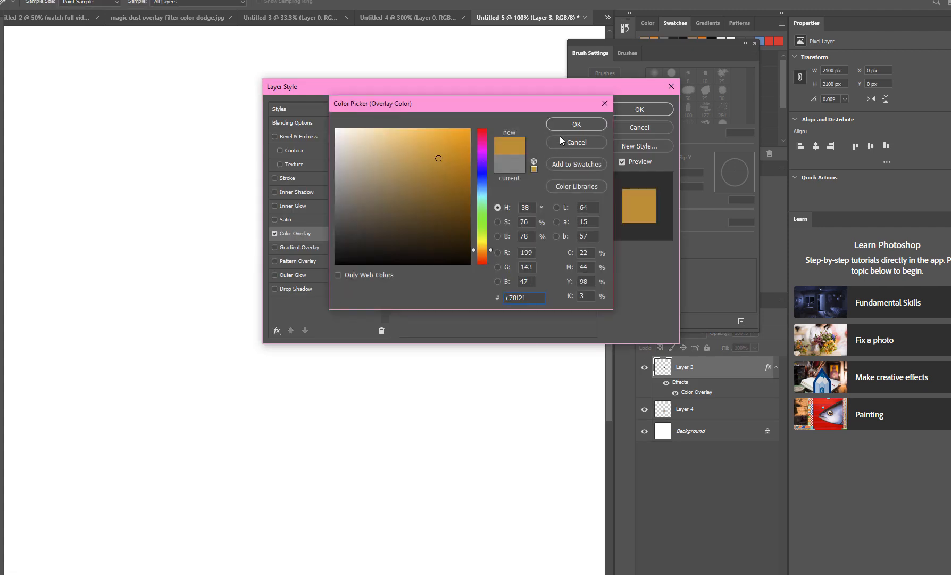
{"action": "mouse_move", "coordinate": [473, 254]}
{"action": "left_mouse_down"}
{"action": "mouse_move", "coordinate": [472, 265]}
{"action": "mouse_move", "coordinate": [469, 242]}
{"action": "mouse_move", "coordinate": [471, 259]}
{"action": "left_mouse_up"}
{"action": "left_click", "coordinate": [455, 130]}
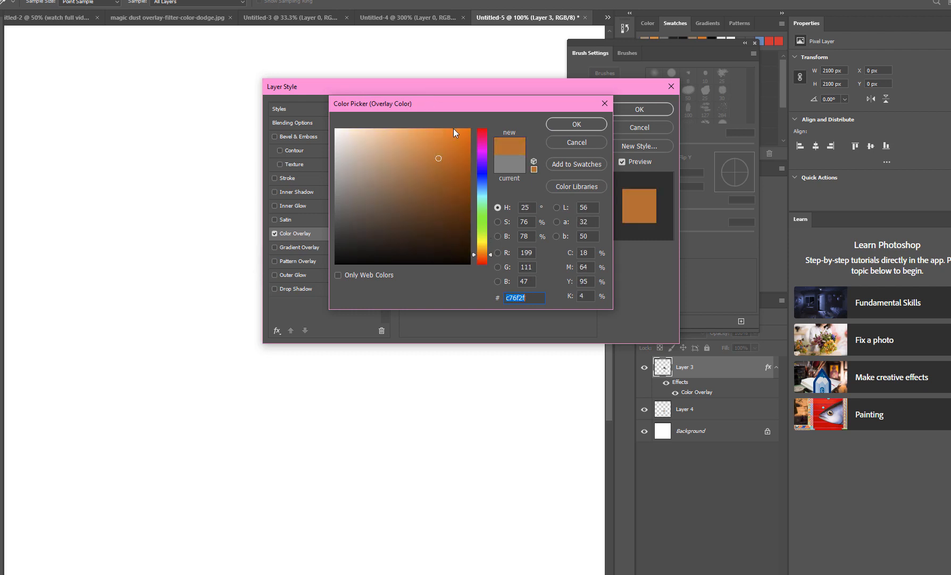
{"action": "left_click", "coordinate": [587, 126]}
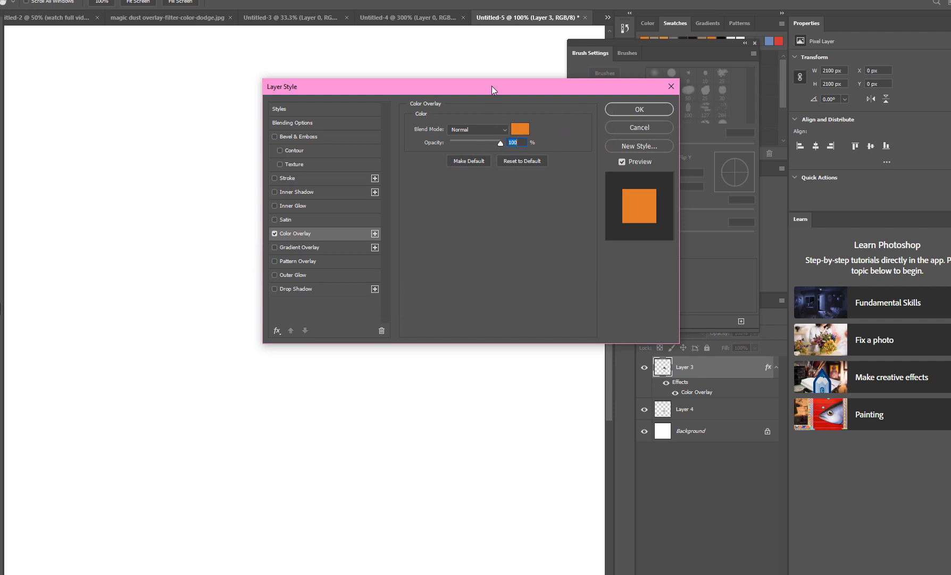
{"action": "mouse_move", "coordinate": [491, 86]}
{"action": "left_mouse_down"}
{"action": "mouse_move", "coordinate": [228, 290]}
{"action": "mouse_move", "coordinate": [513, 353]}
{"action": "mouse_move", "coordinate": [803, 142]}
{"action": "left_mouse_up"}
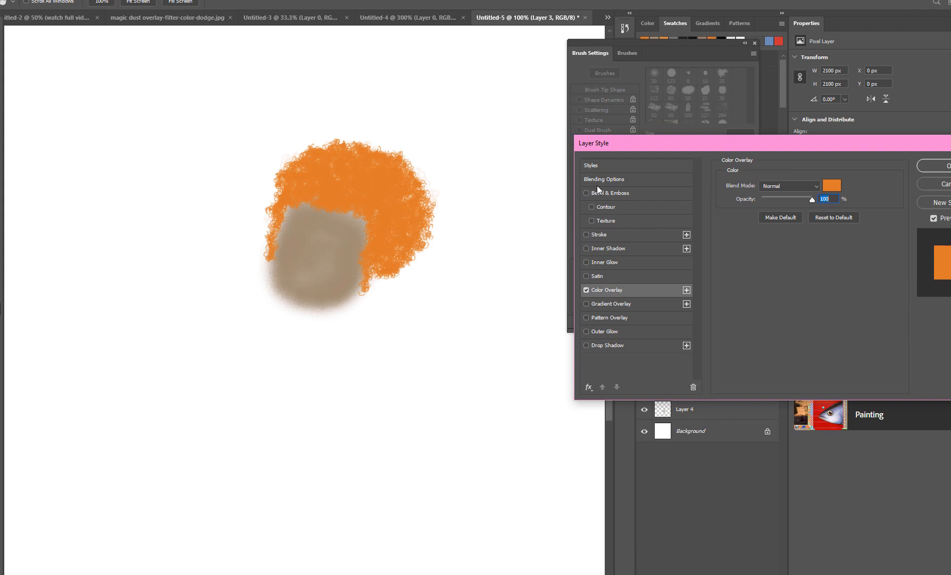
- Try the Multiply, Linear Burn and Color Burn blend modes on the orange overlay
{"action": "left_click", "coordinate": [778, 184]}
{"action": "left_click", "coordinate": [771, 225]}
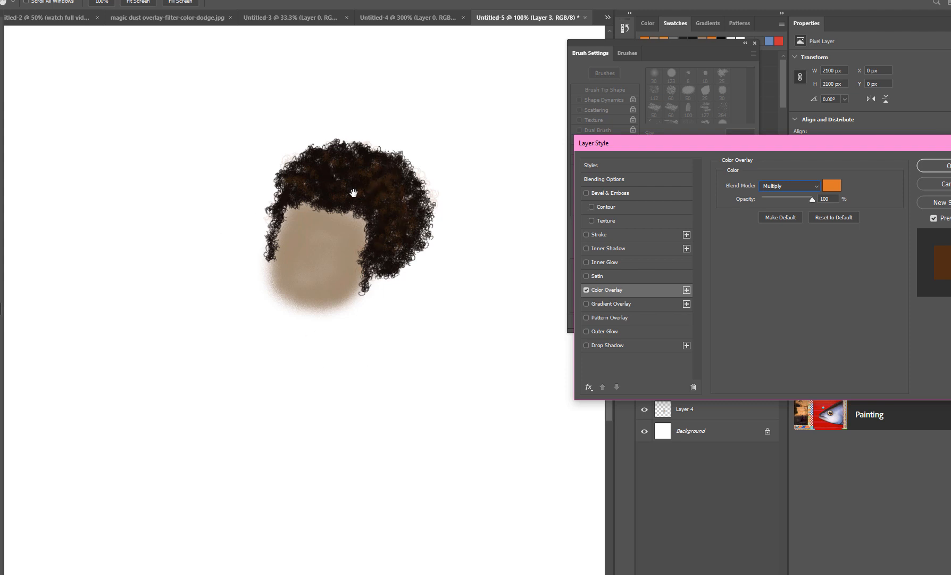
{"action": "left_click", "coordinate": [772, 187]}
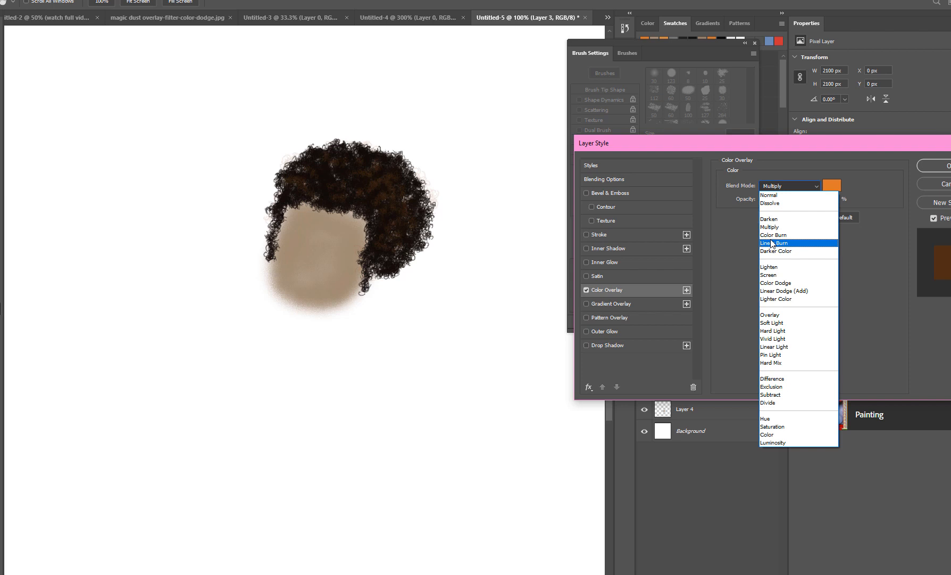
{"action": "left_click", "coordinate": [772, 243]}
{"action": "left_click", "coordinate": [799, 187]}
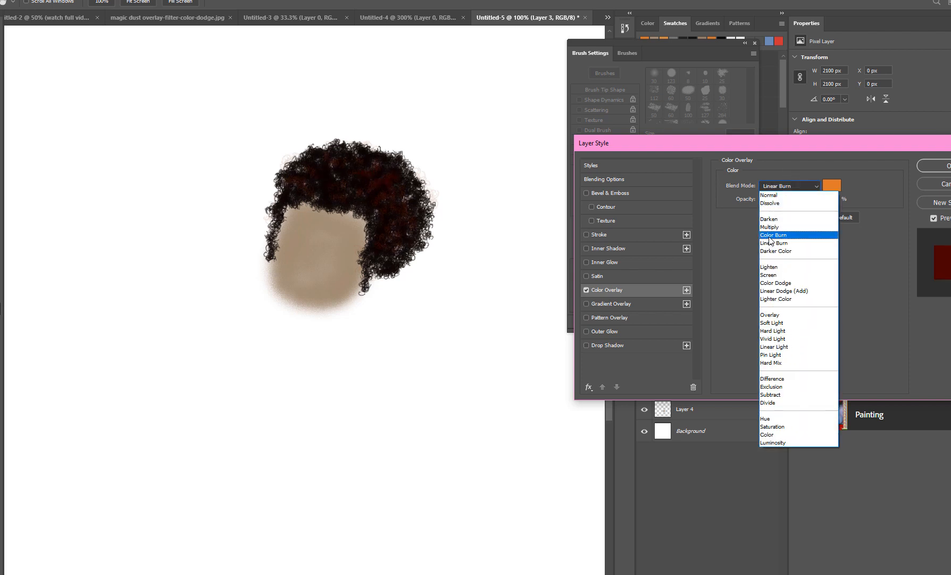
{"action": "left_click", "coordinate": [770, 240]}
- Preview the overlay's successive blend modes through Darker Color, Screen, Linear Dodge (Add) and Lighter Color up to Overlay
{"action": "key", "text": "Down"}
{"action": "key", "text": "Down"}
{"action": "key", "text": "Down"}
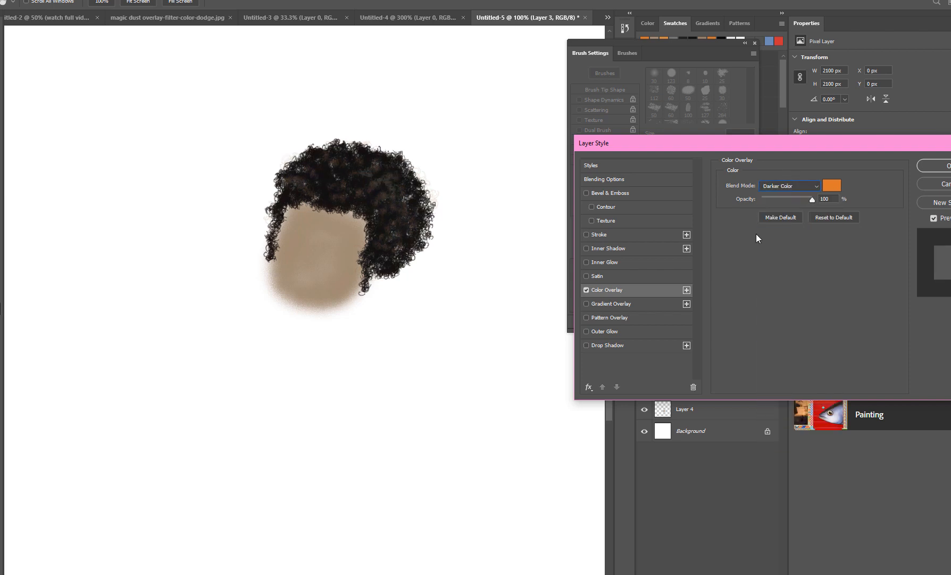
{"action": "key", "text": "Down"}
{"action": "key", "text": "Down"}
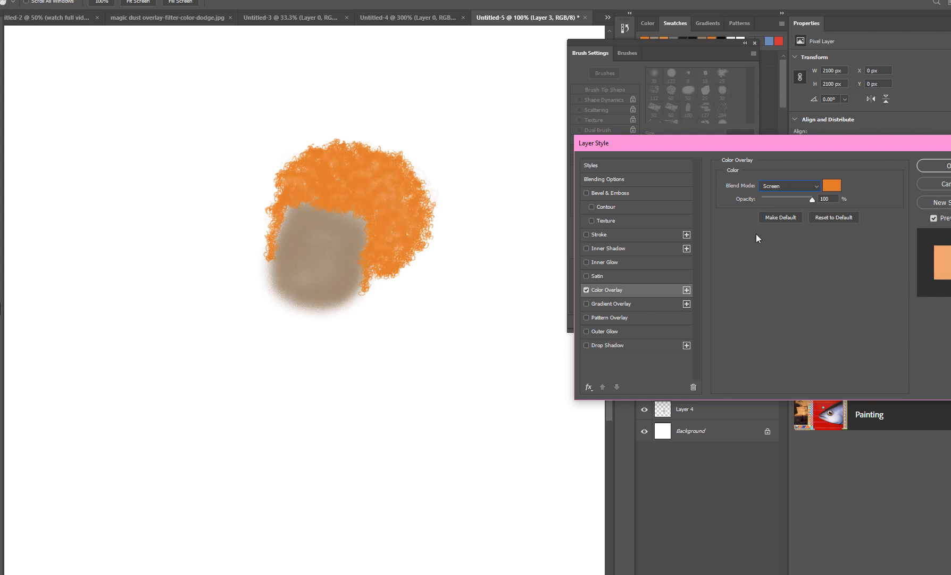
{"action": "key", "text": "Down"}
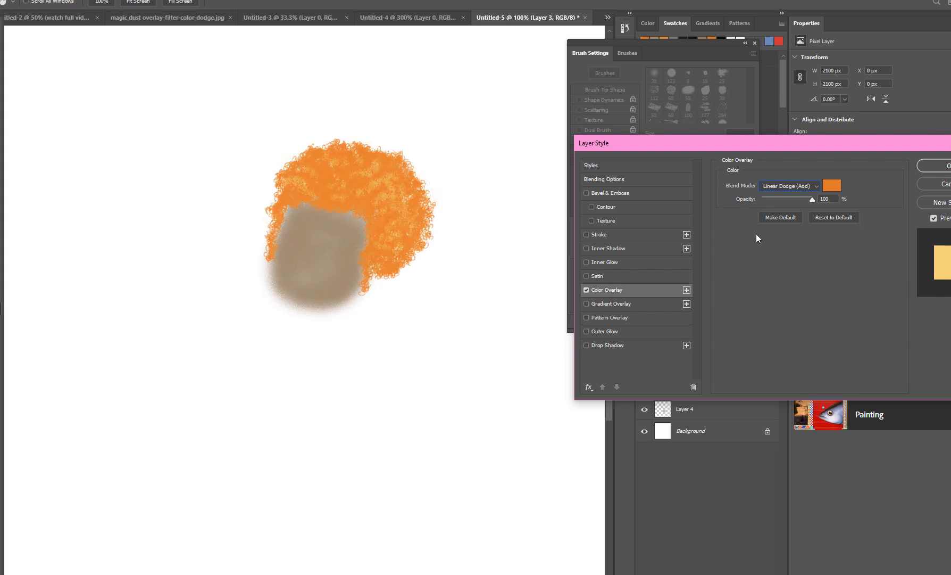
{"action": "key", "text": "Down"}
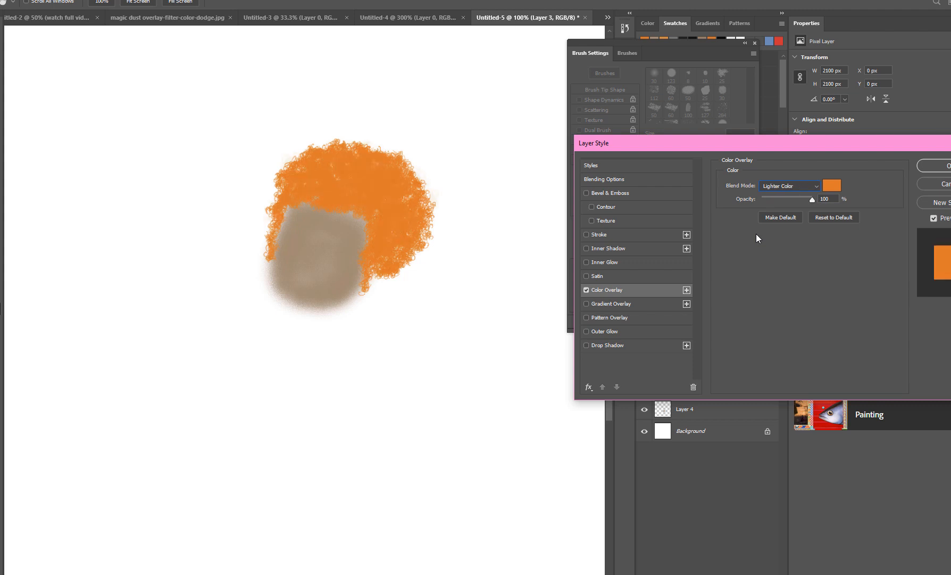
{"action": "key", "text": "Down"}
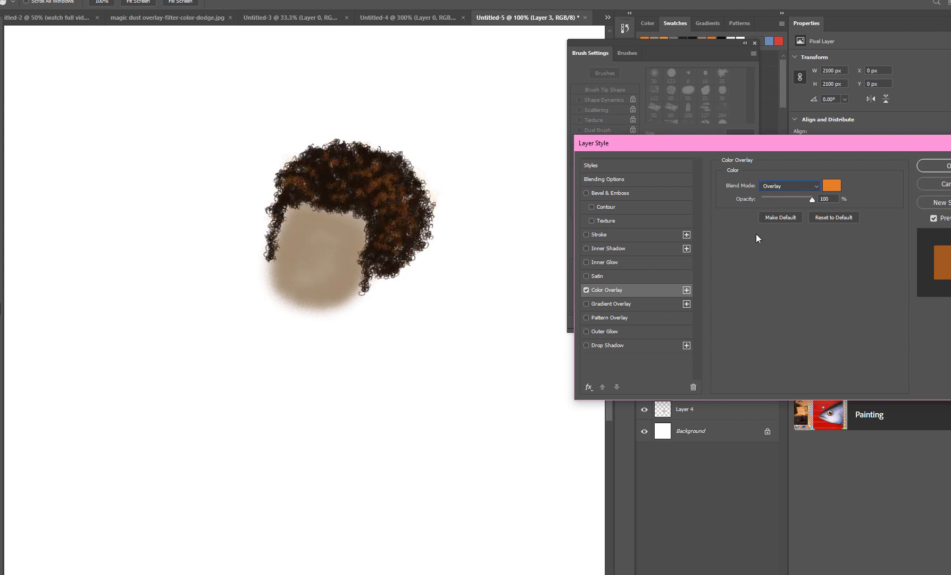
- Preview the blend modes after Overlay on the hair, through Hard Light and Pin Light up to Subtract
{"action": "key", "text": "Down"}
{"action": "key", "text": "Down"}
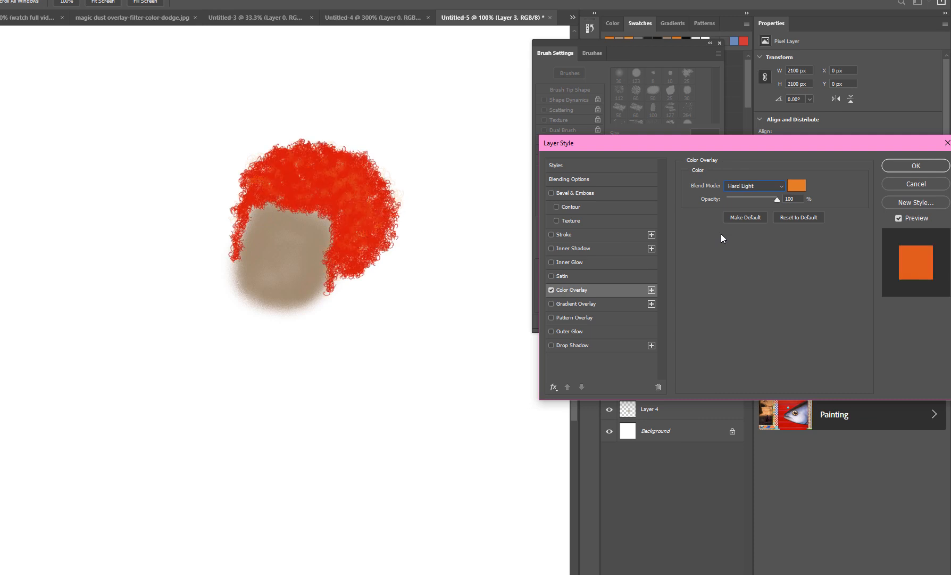
{"action": "key", "text": "Down"}
{"action": "key", "text": "Down"}
{"action": "key", "text": "Down"}
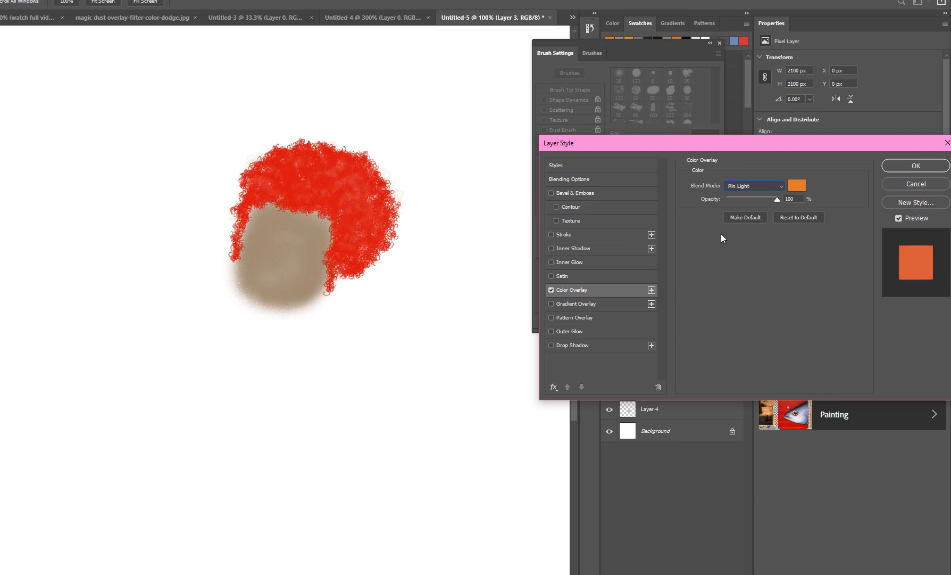
{"action": "key", "text": "Down"}
{"action": "key", "text": "Down"}
{"action": "key", "text": "Down"}
{"action": "key", "text": "Down"}
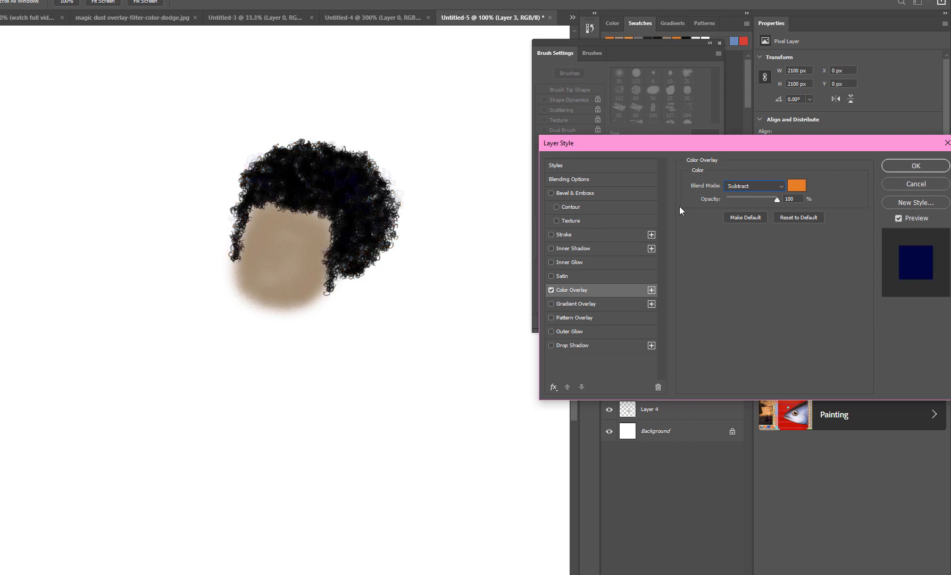
- Preview the Divide, Saturation and Luminosity overlay blend modes, and cancel the Color Overlay effect
{"action": "key", "text": "Down"}
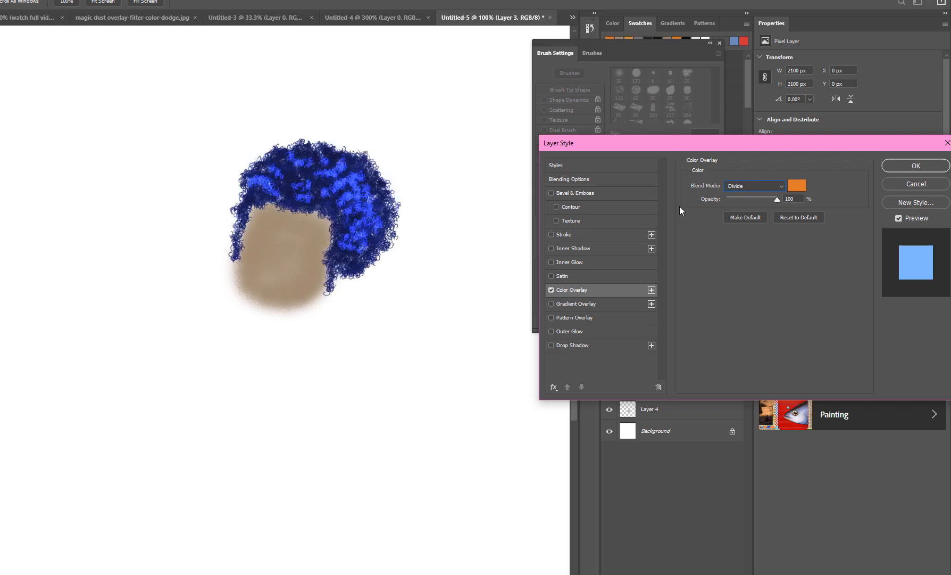
{"action": "key", "text": "Down"}
{"action": "key", "text": "Down"}
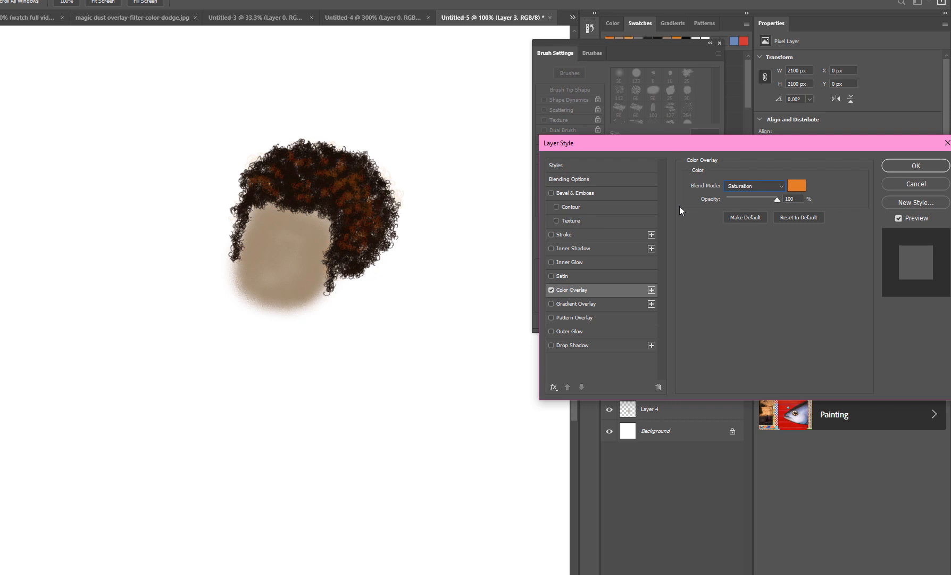
{"action": "key", "text": "Down"}
{"action": "key", "text": "Down"}
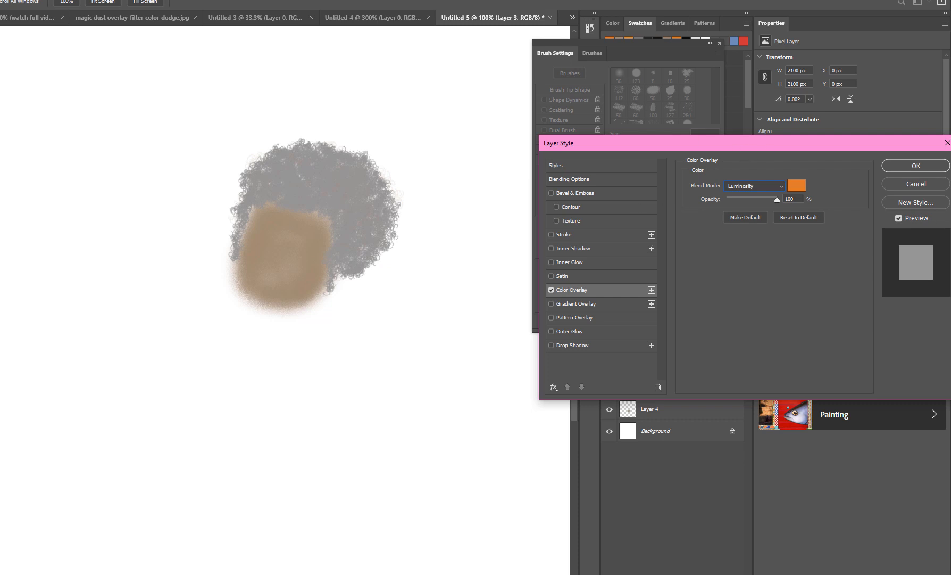
{"action": "left_click", "coordinate": [915, 186]}
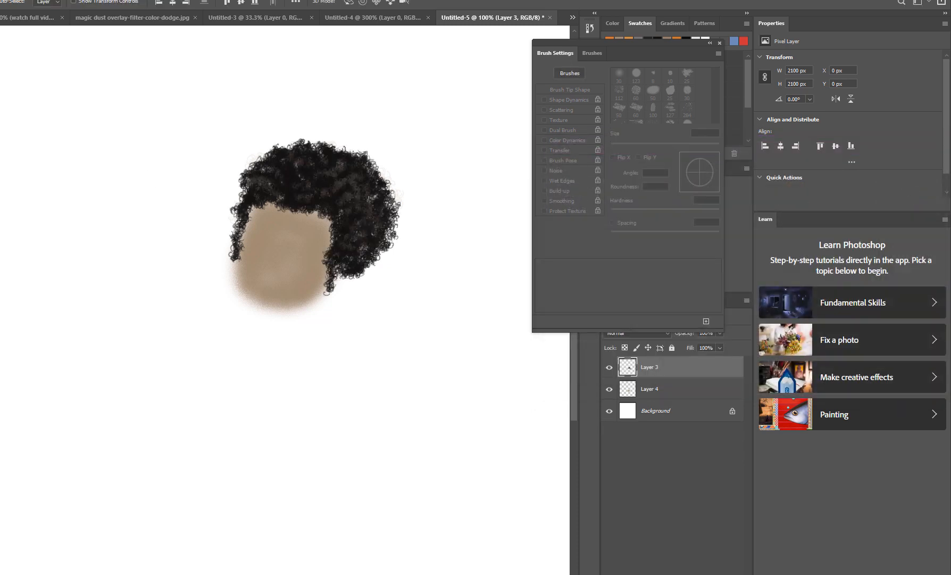